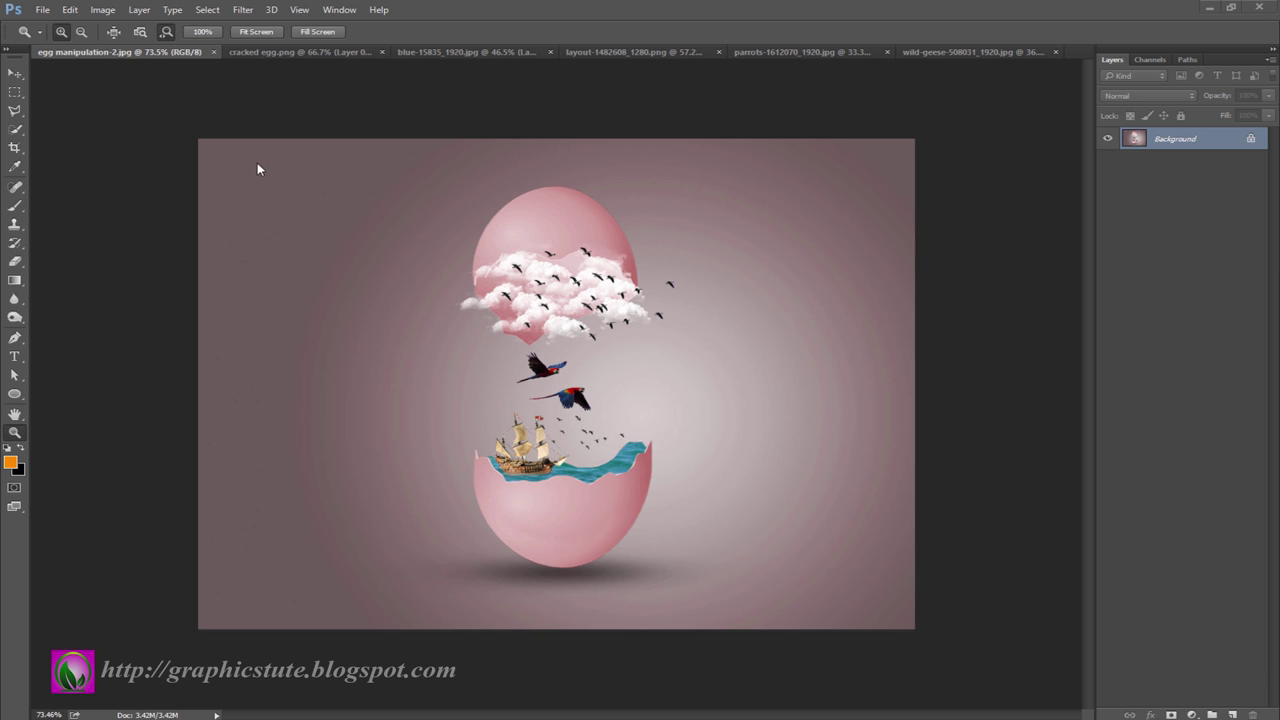
- In the cracked egg document, add a new empty layer beneath the eggshell layer
left_click(266, 54)
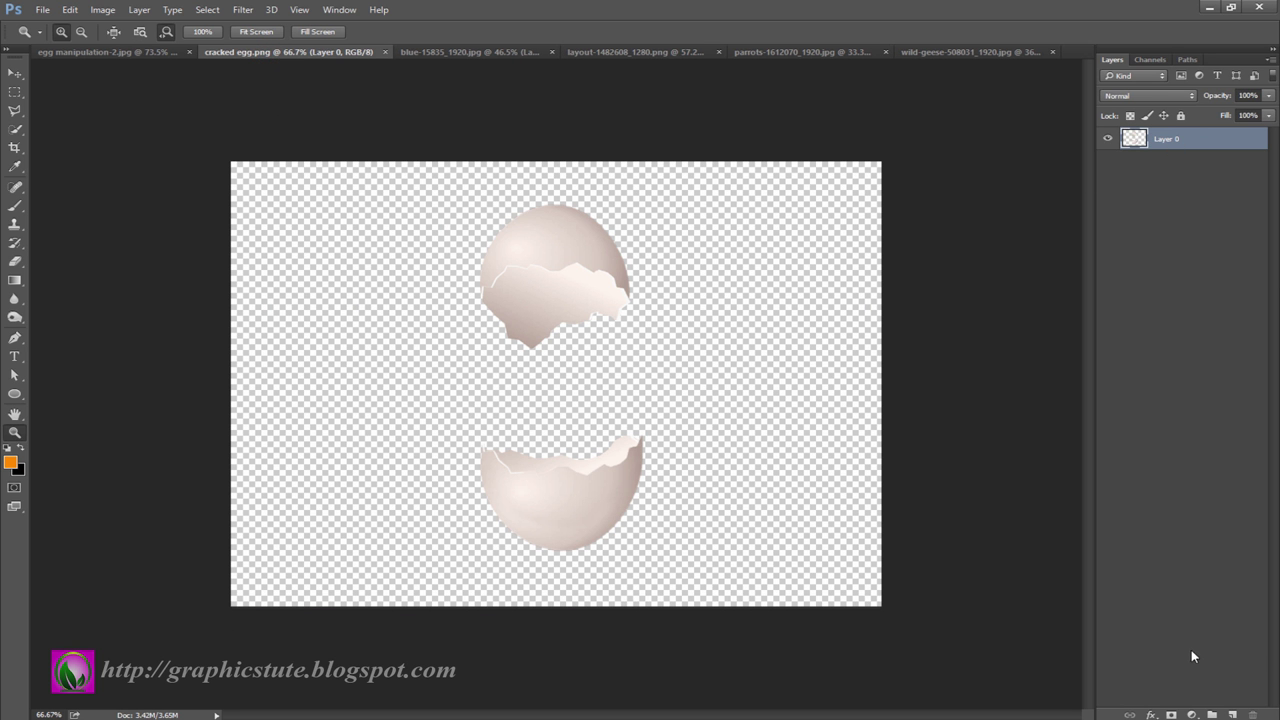
left_click(1232, 714)
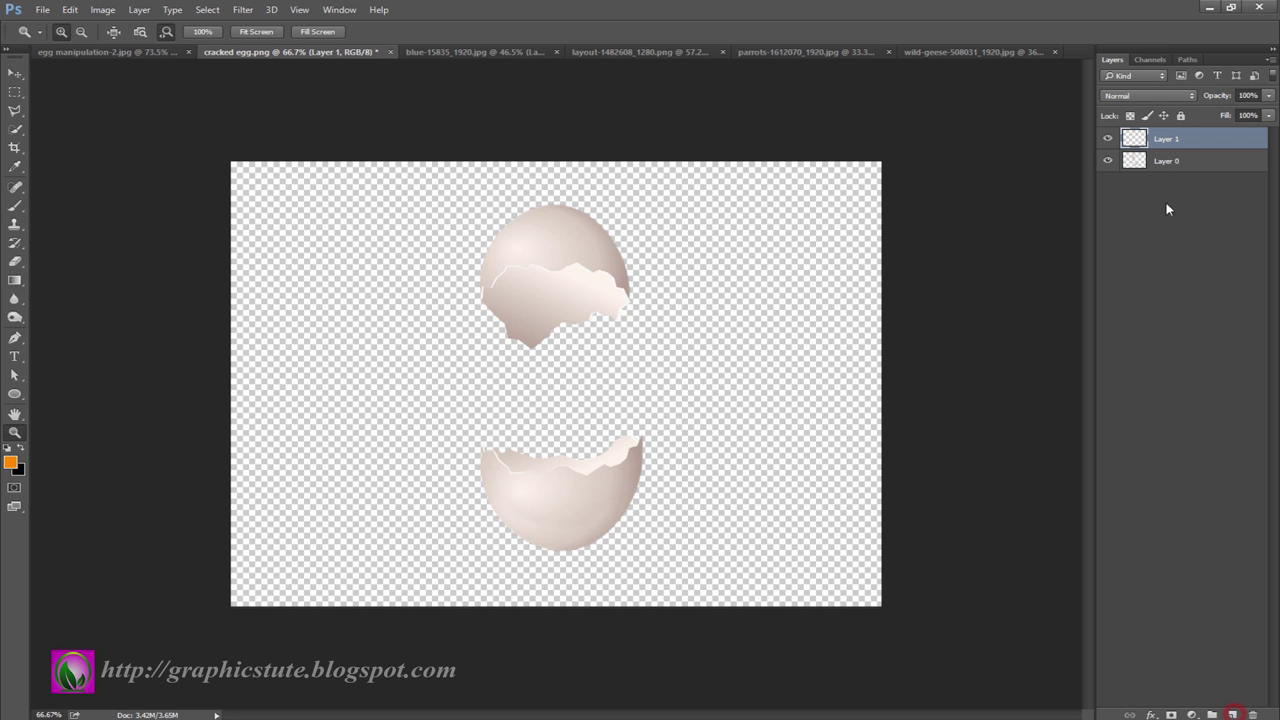
left_click_drag(1170, 141, 1165, 168)
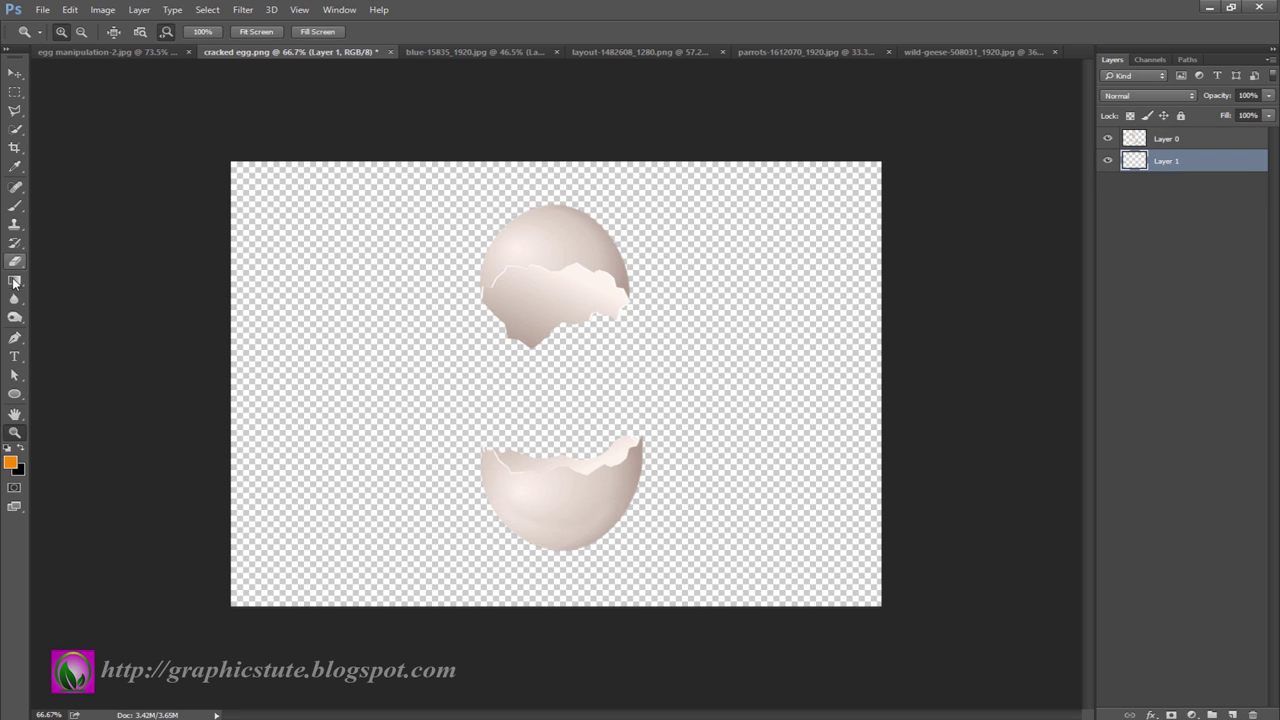
- Fill the new layer with a grey-to-white radial gradient across the canvas
left_click(14, 281)
left_click(104, 33)
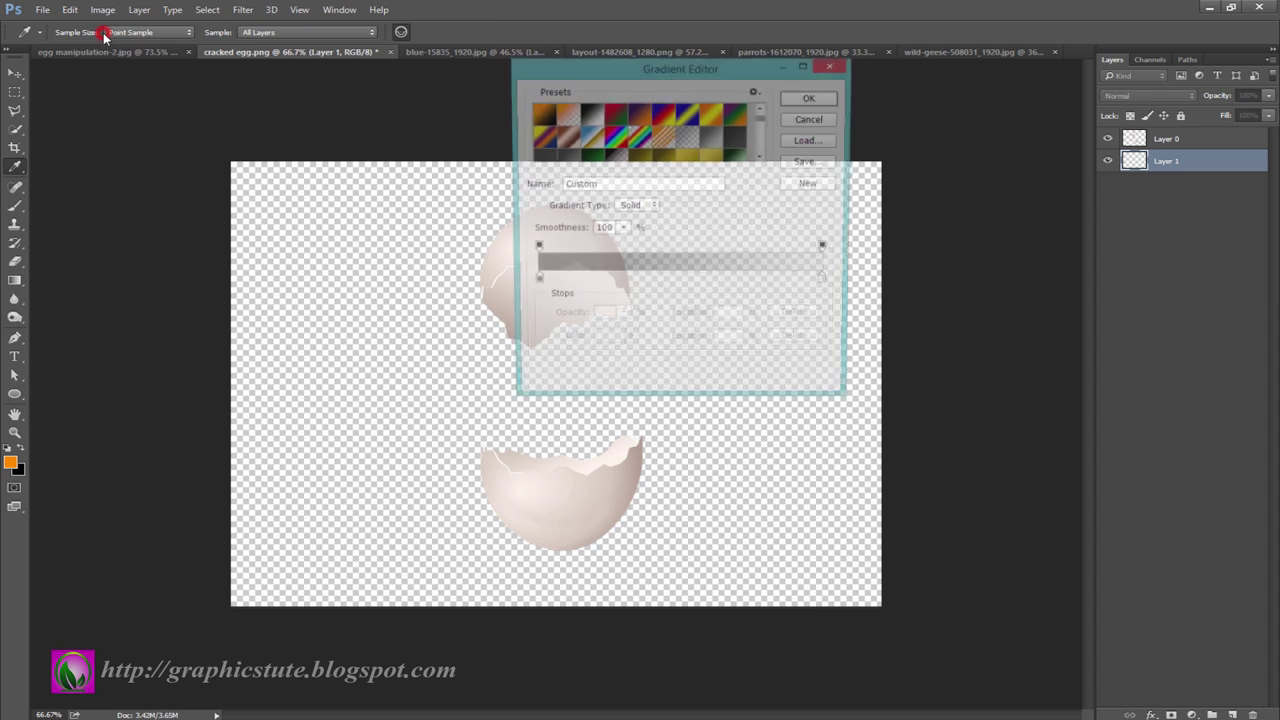
left_click(812, 97)
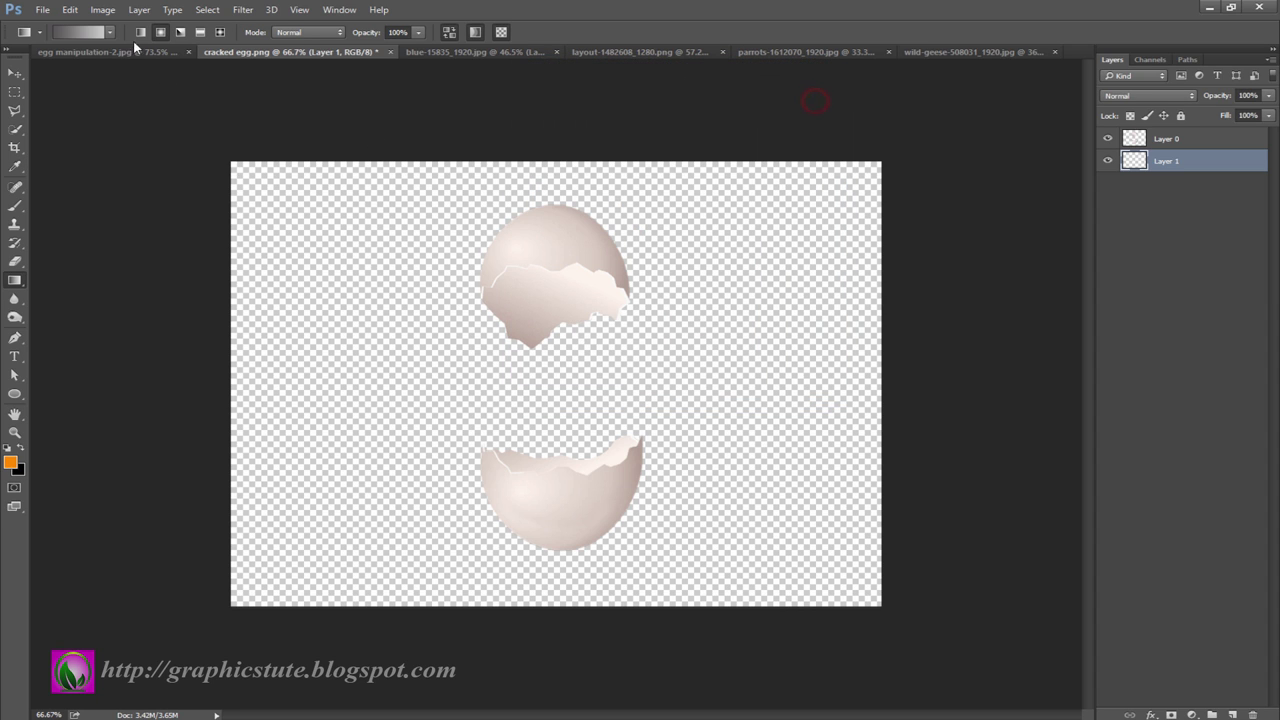
left_click(159, 33)
left_click_drag(564, 383, 885, 378)
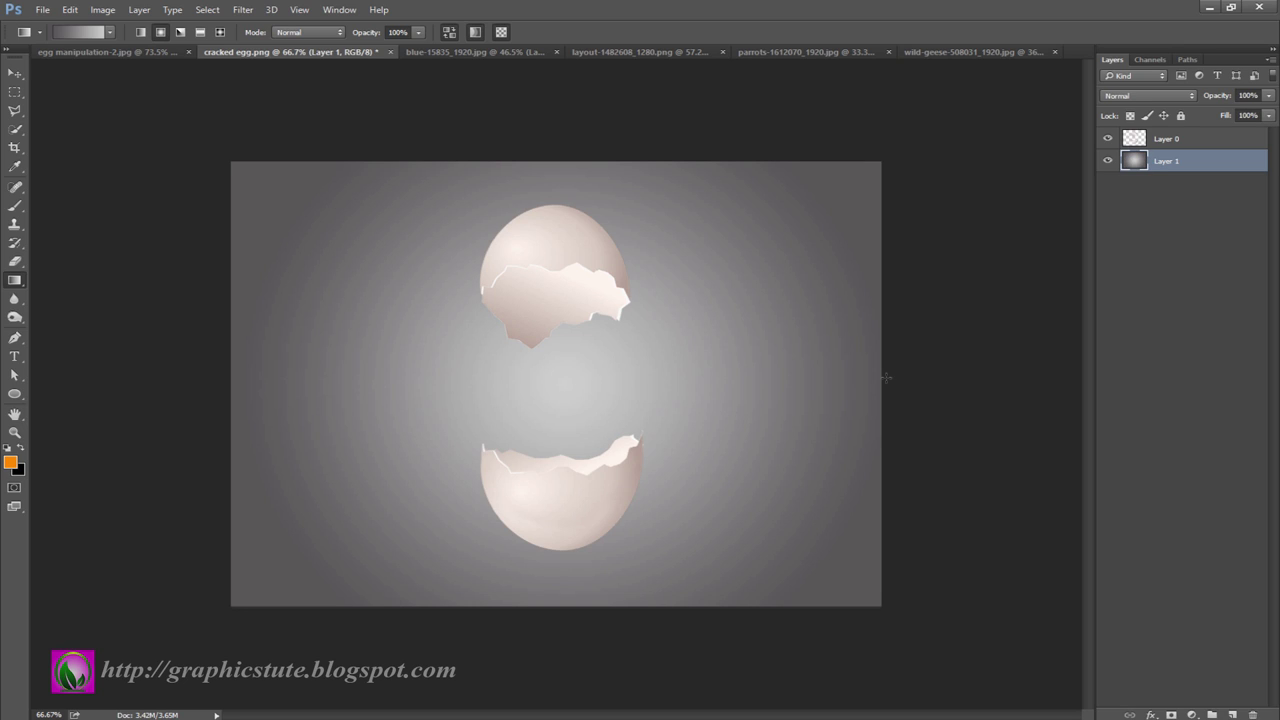
- Copy the top egg half from Layer 0 onto a new Layer 2 using a rectangular selection
left_click(1175, 141)
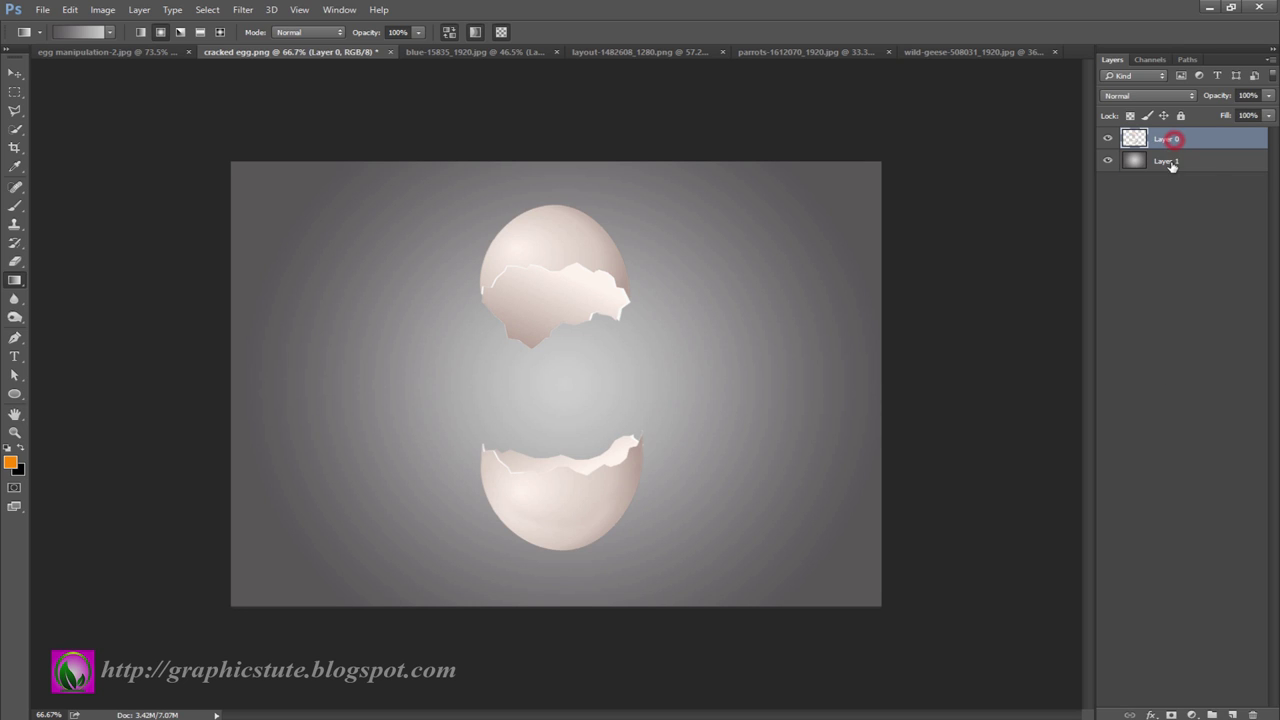
left_click(1108, 141)
left_click(15, 91)
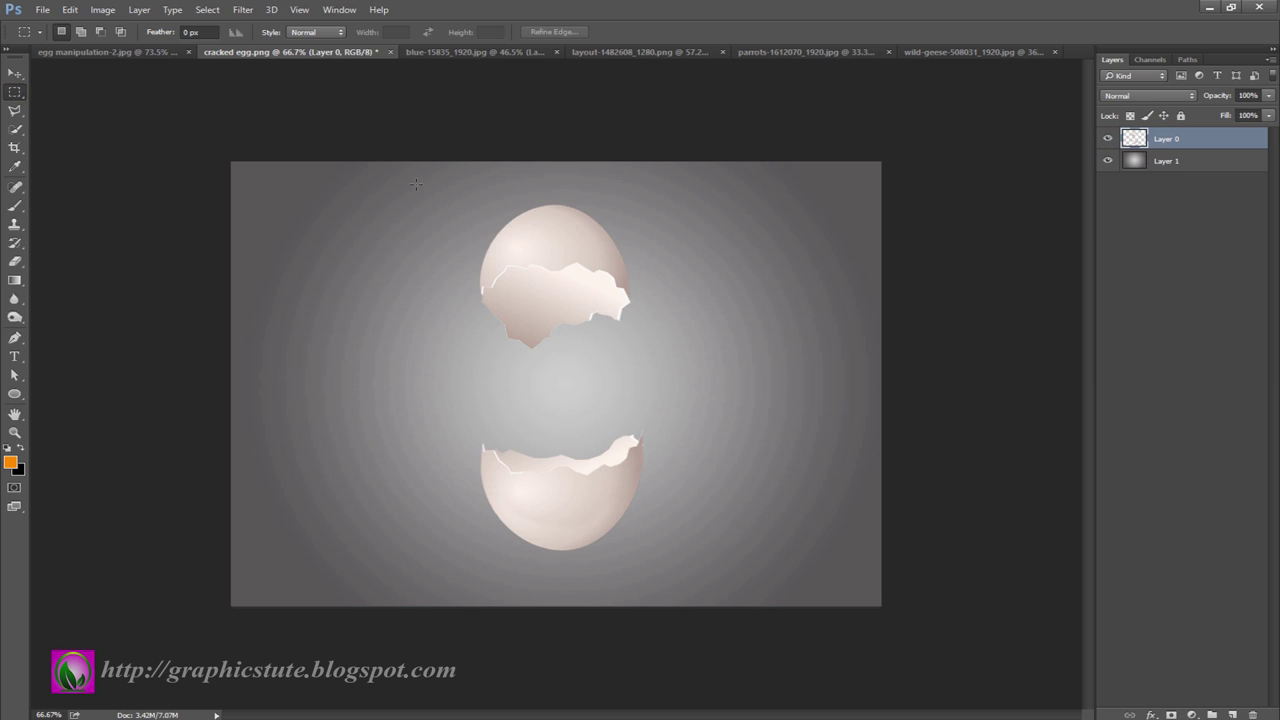
left_click_drag(418, 181, 676, 365)
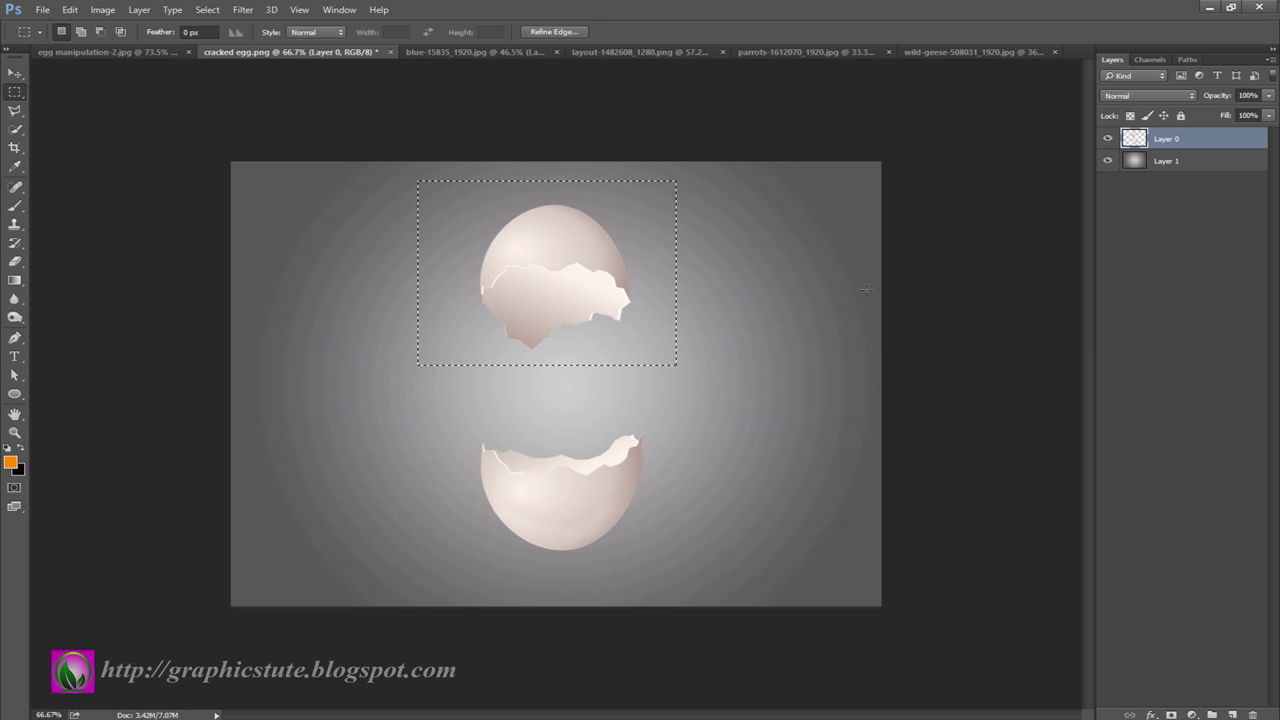
key("ctrl+j")
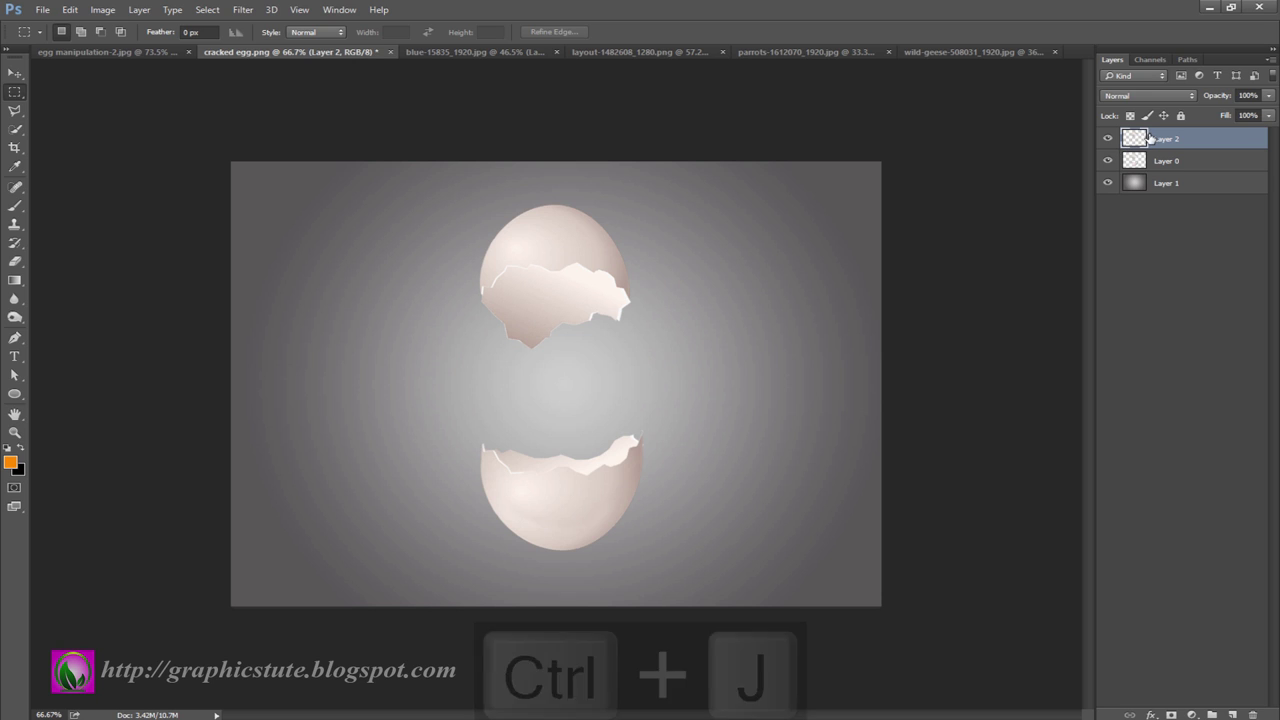
- Hide Layer 2 and erase the top shell from Layer 0 with a full-strength eraser
left_click(1107, 138)
left_click(1152, 162)
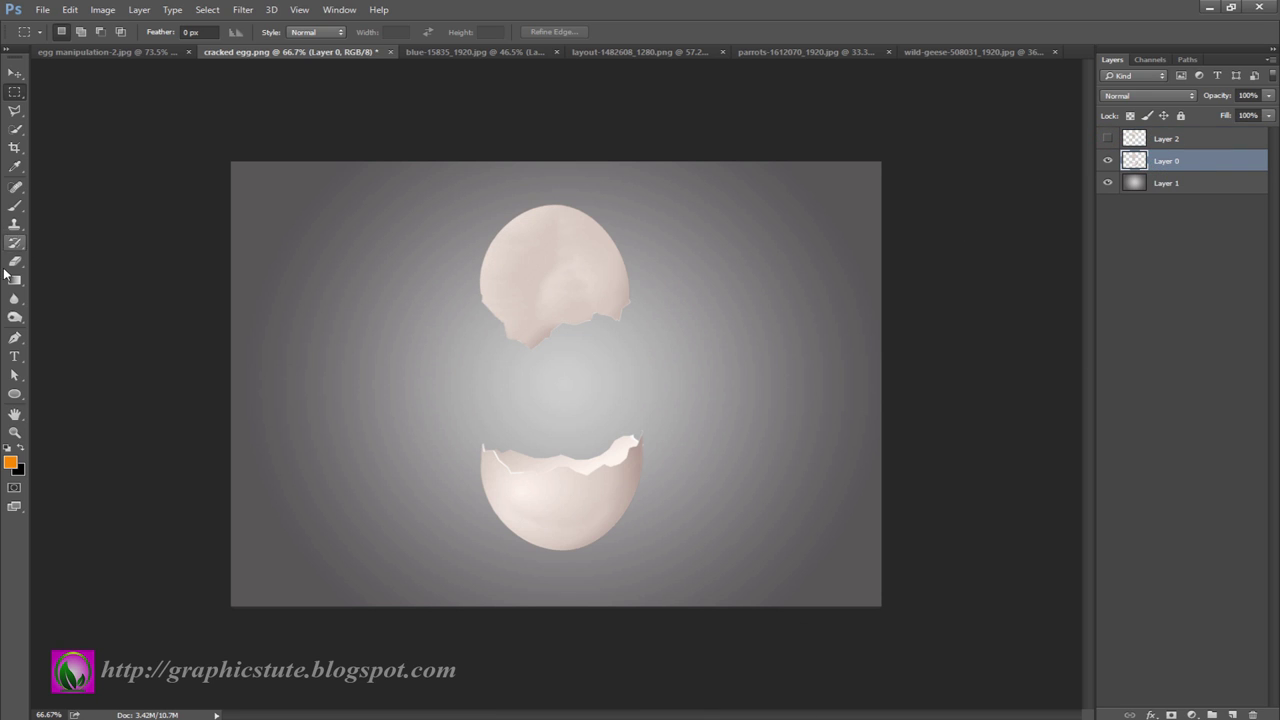
left_click(15, 261)
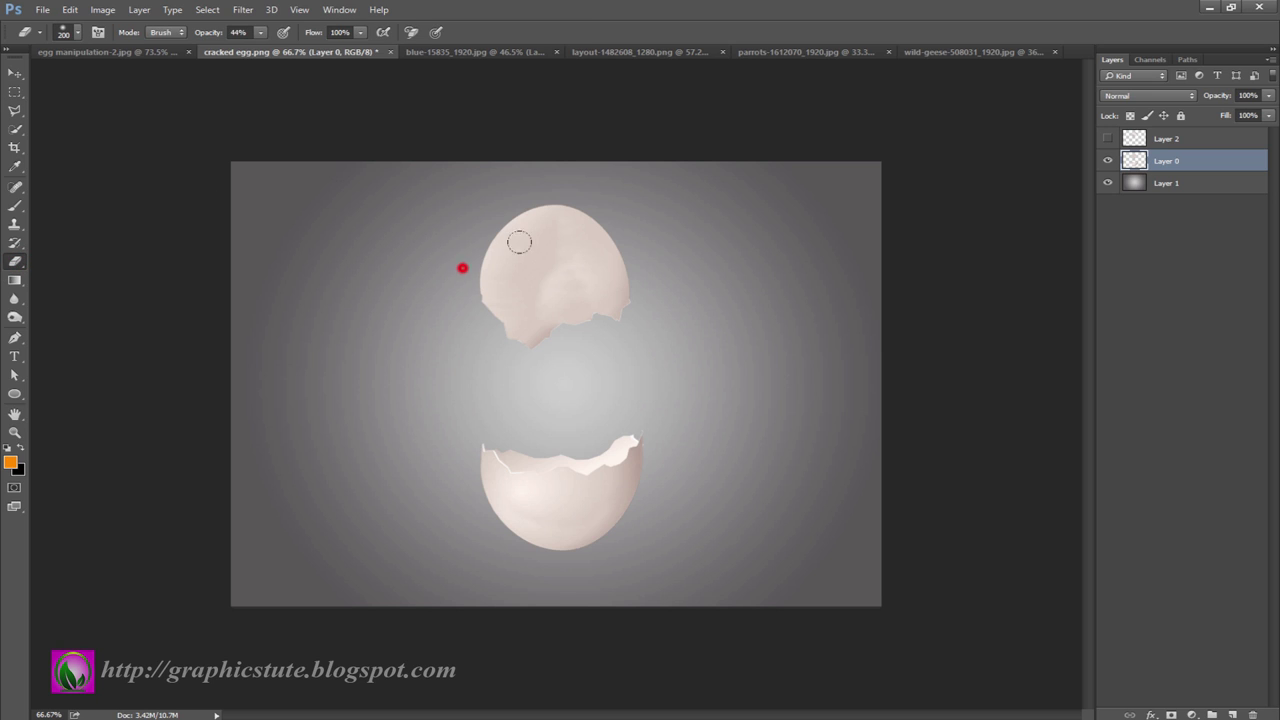
left_click_drag(463, 266, 530, 226)
left_click_drag(200, 37, 330, 45)
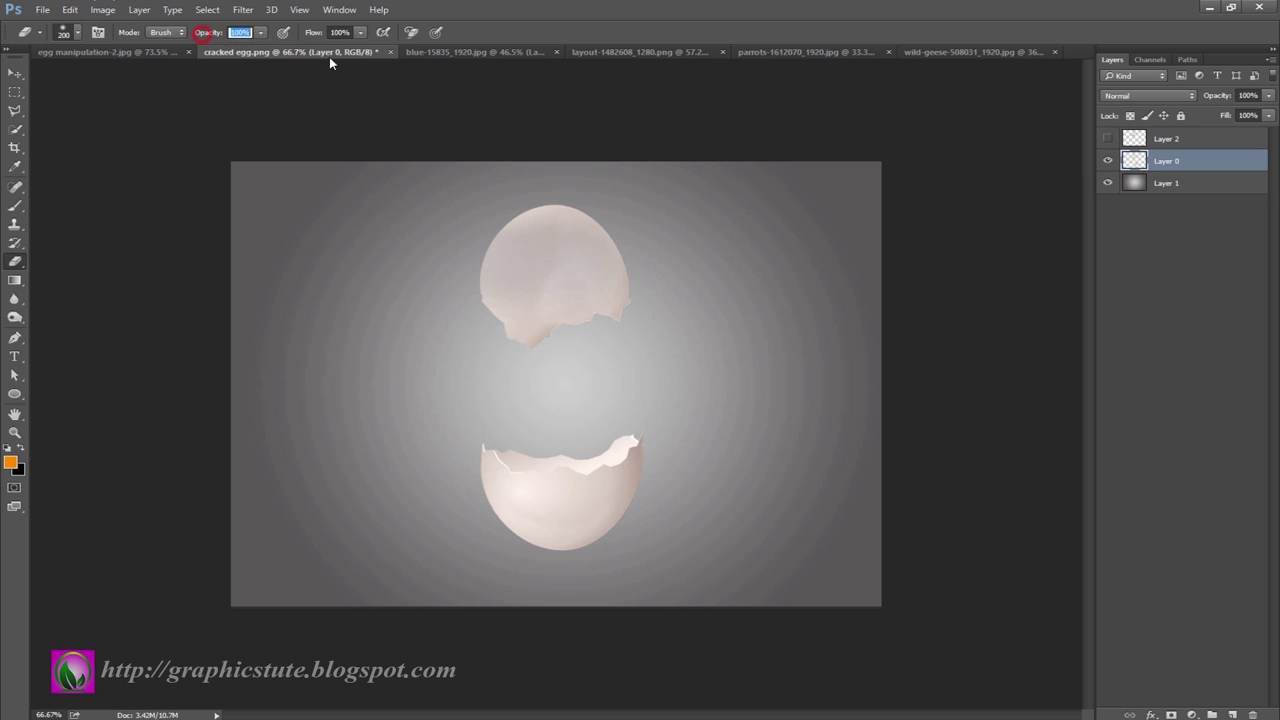
mouse_move(457, 240)
left_mouse_down()
mouse_move(520, 214)
mouse_move(528, 259)
mouse_move(651, 271)
mouse_move(589, 232)
left_mouse_up()
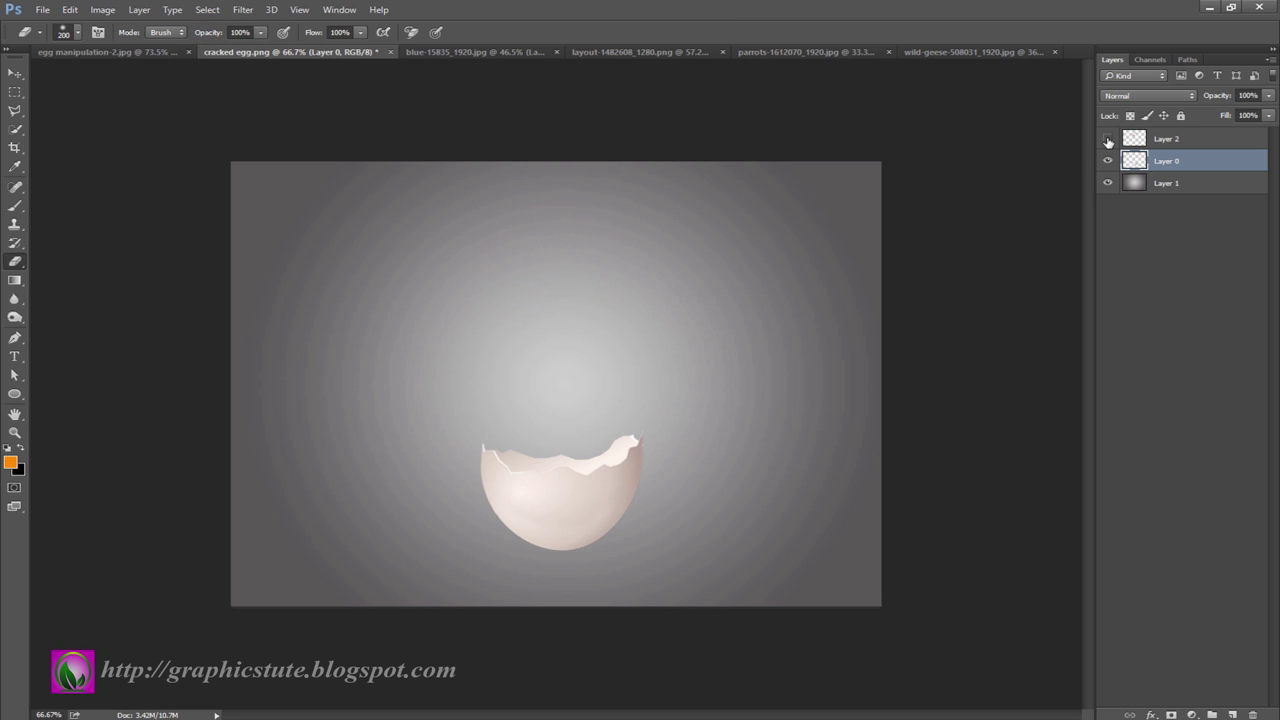
- Show Layer 2 again and check both shell layers, leaving Layer 2 selected
left_click(1107, 139)
left_click(1107, 139)
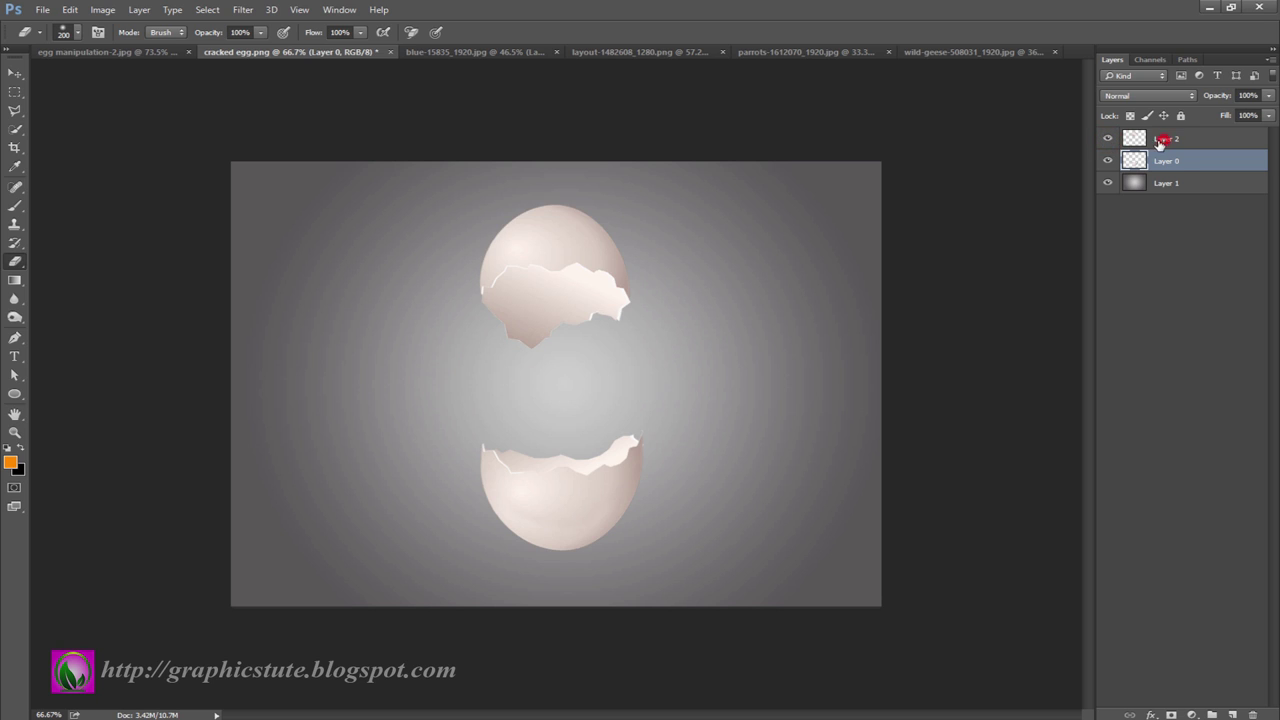
left_click(1160, 141)
left_click(1107, 139)
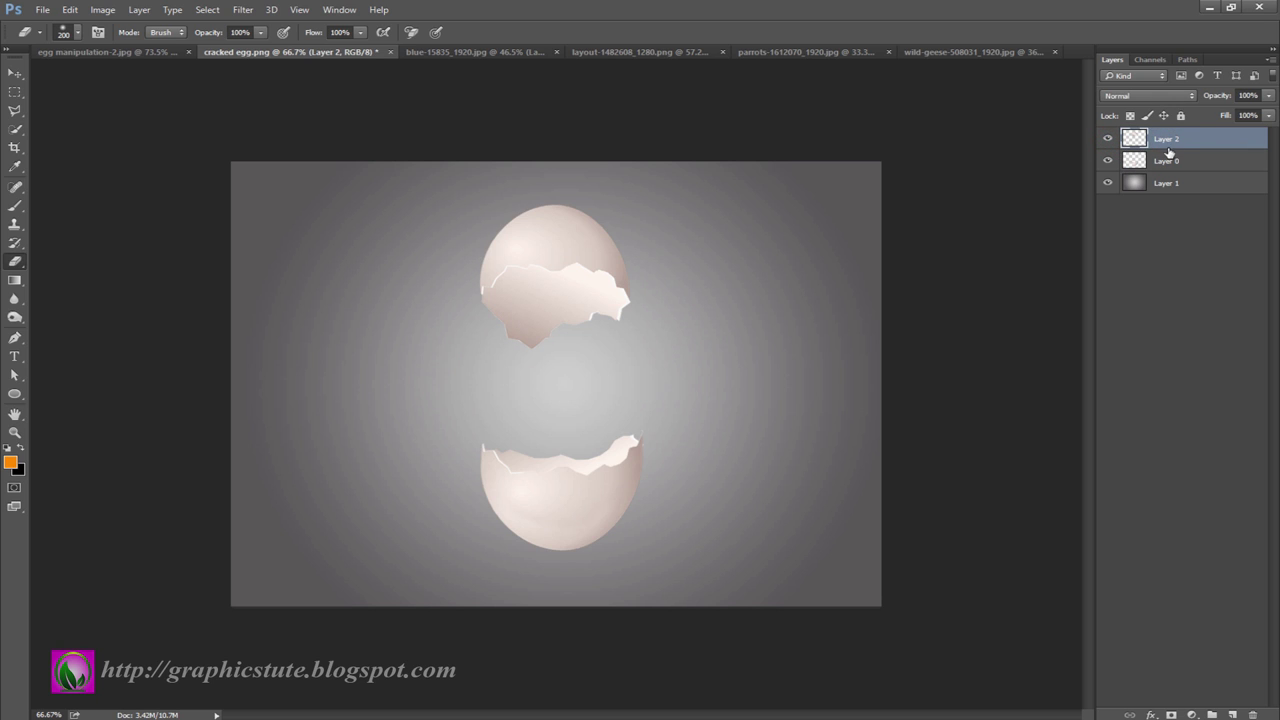
left_click(1168, 160)
left_click(1107, 160)
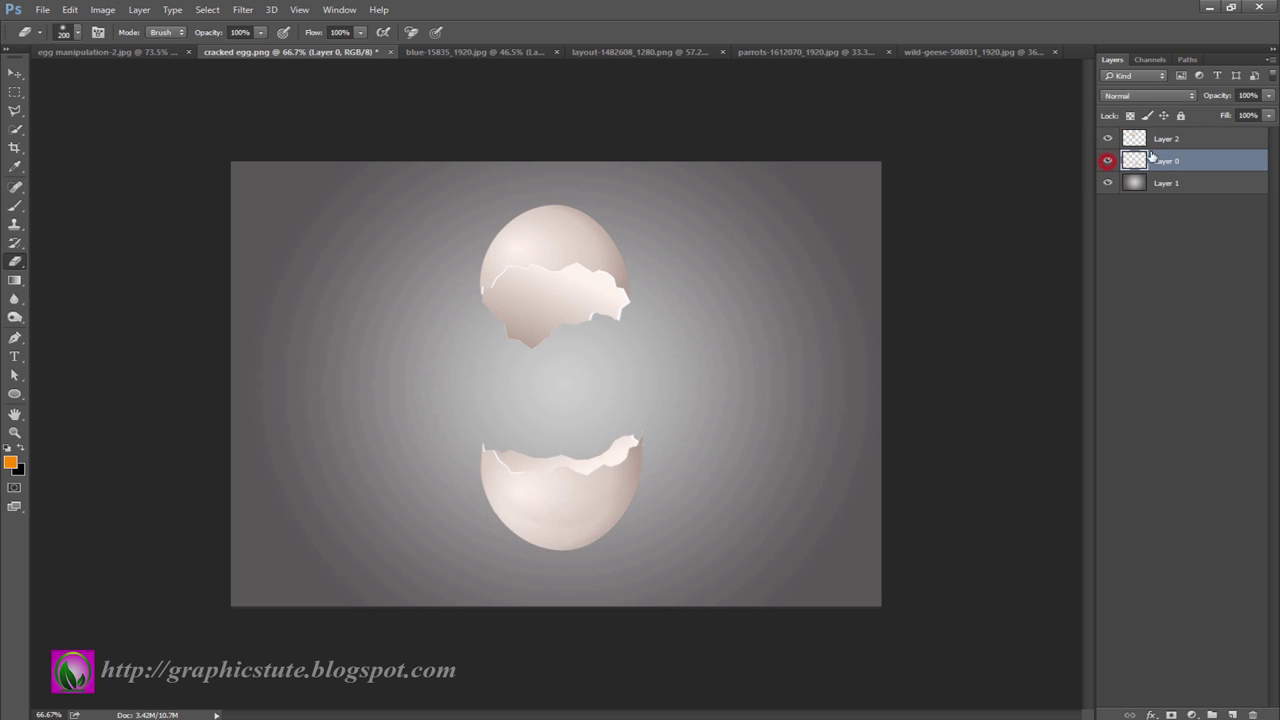
left_click(1167, 143)
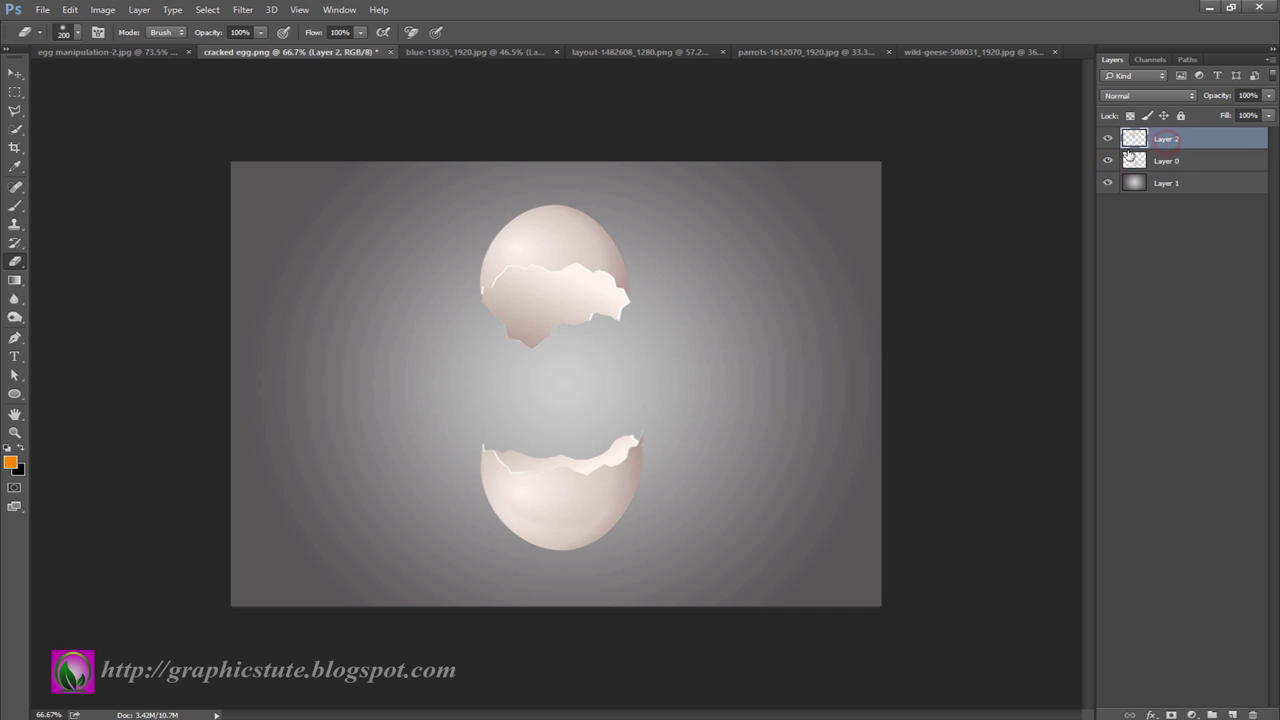
- Add a Hue/Saturation adjustment layer above Layer 0, the bottom shell
left_click(14, 73)
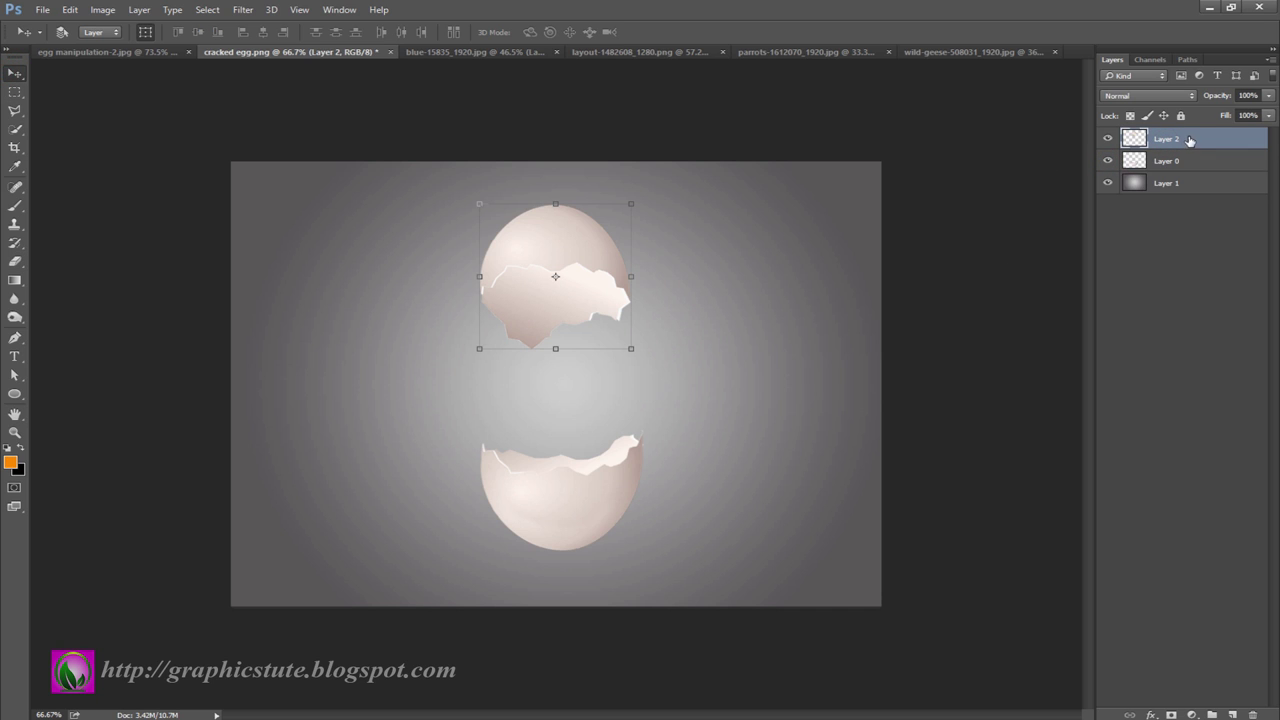
left_click(1161, 162)
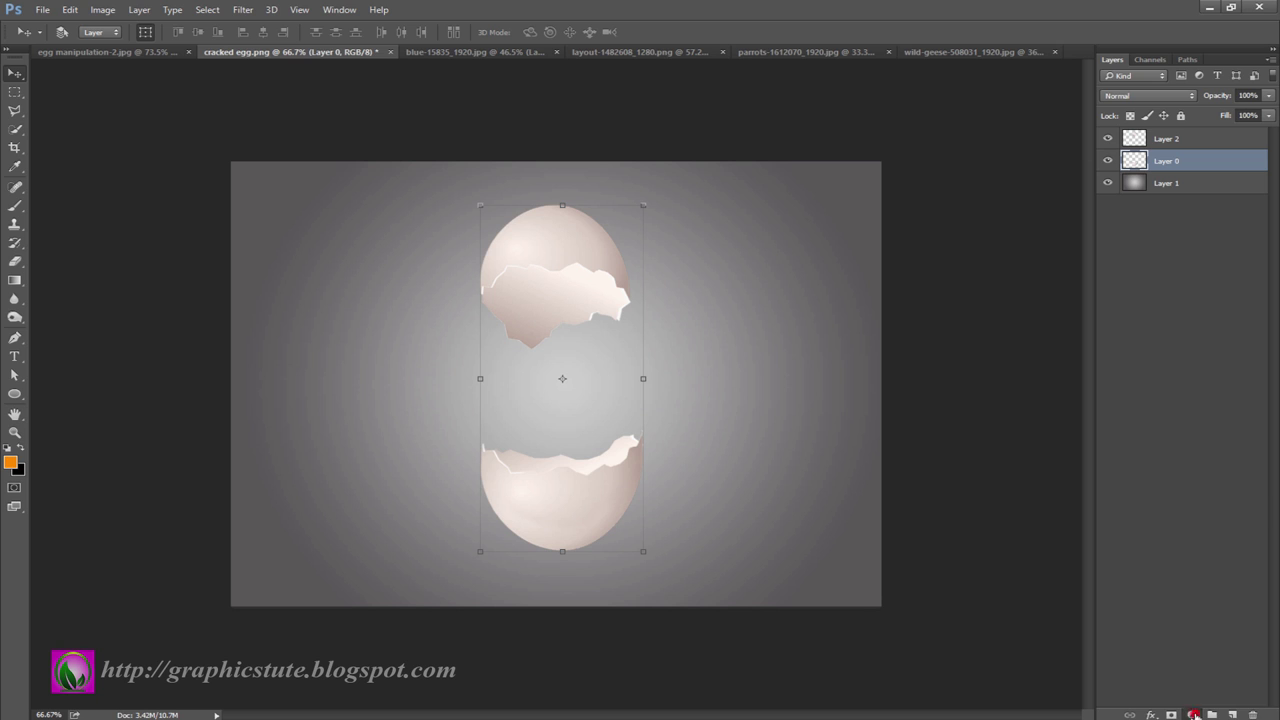
left_click(1193, 715)
left_click(1185, 537)
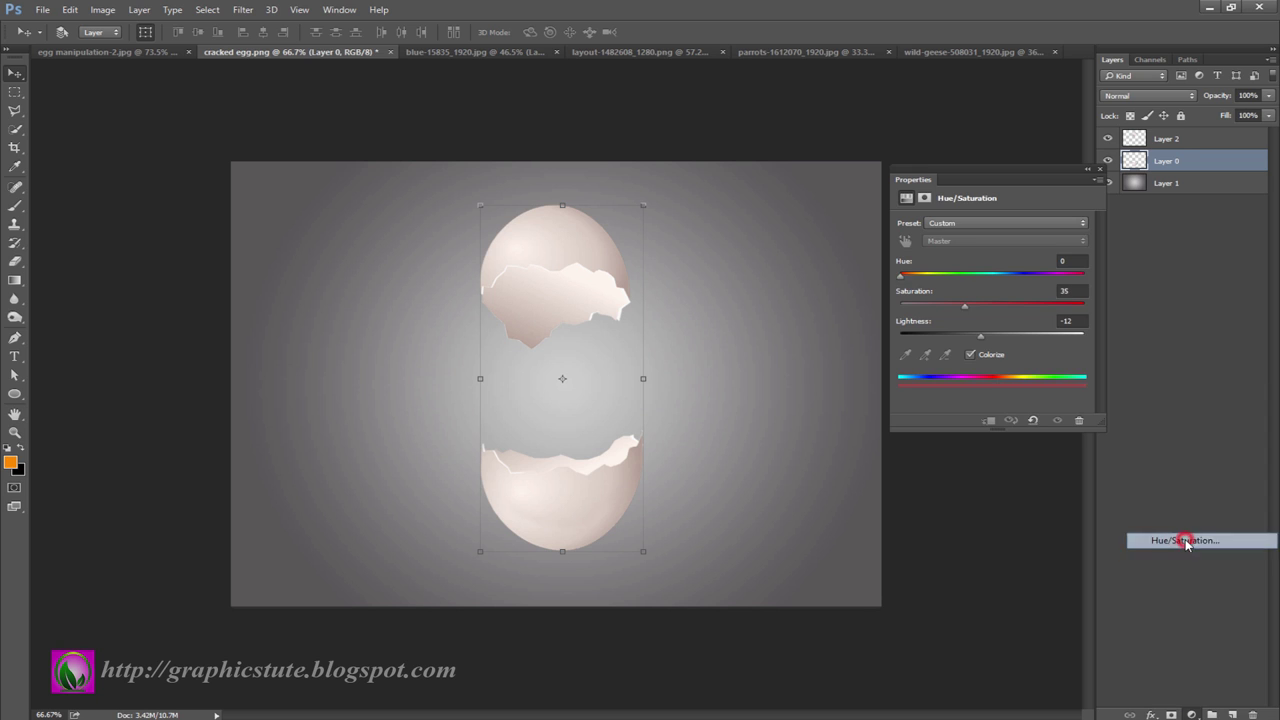
- Enter Saturation 35 and begin a Lightness value in the Hue/Saturation properties
left_click(1072, 261)
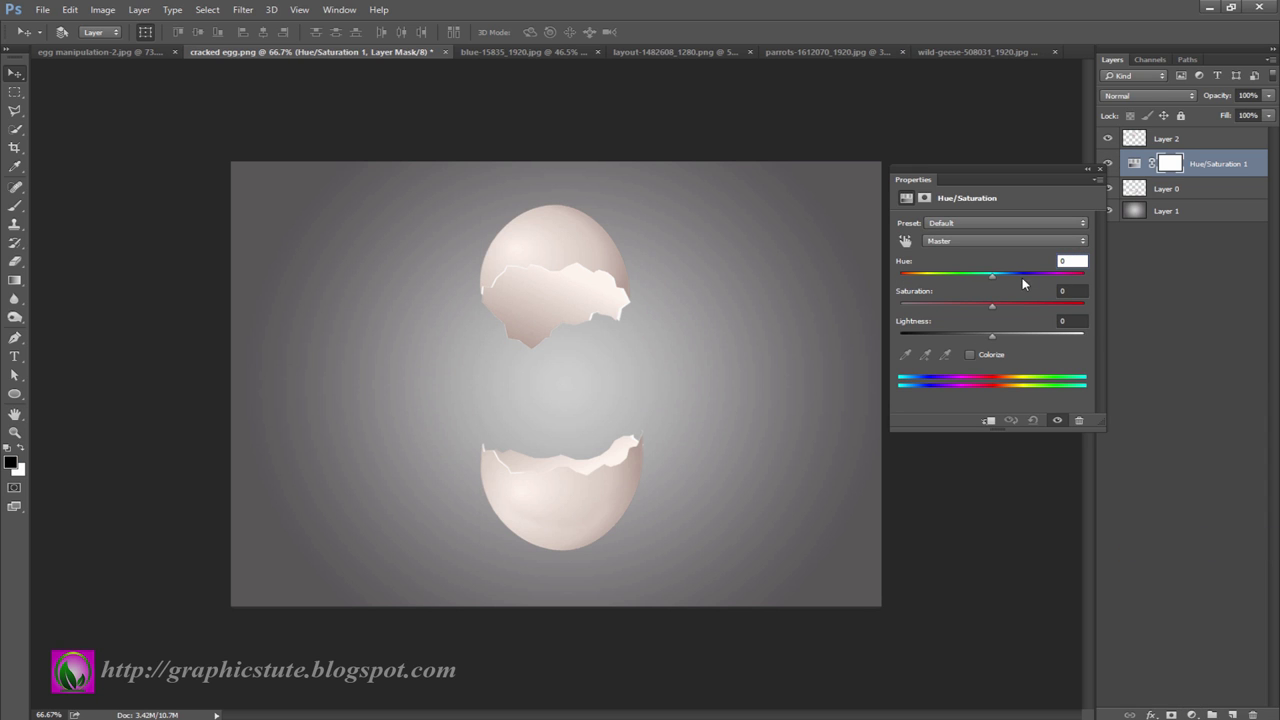
left_click(1073, 291)
type("35")
key("Return")
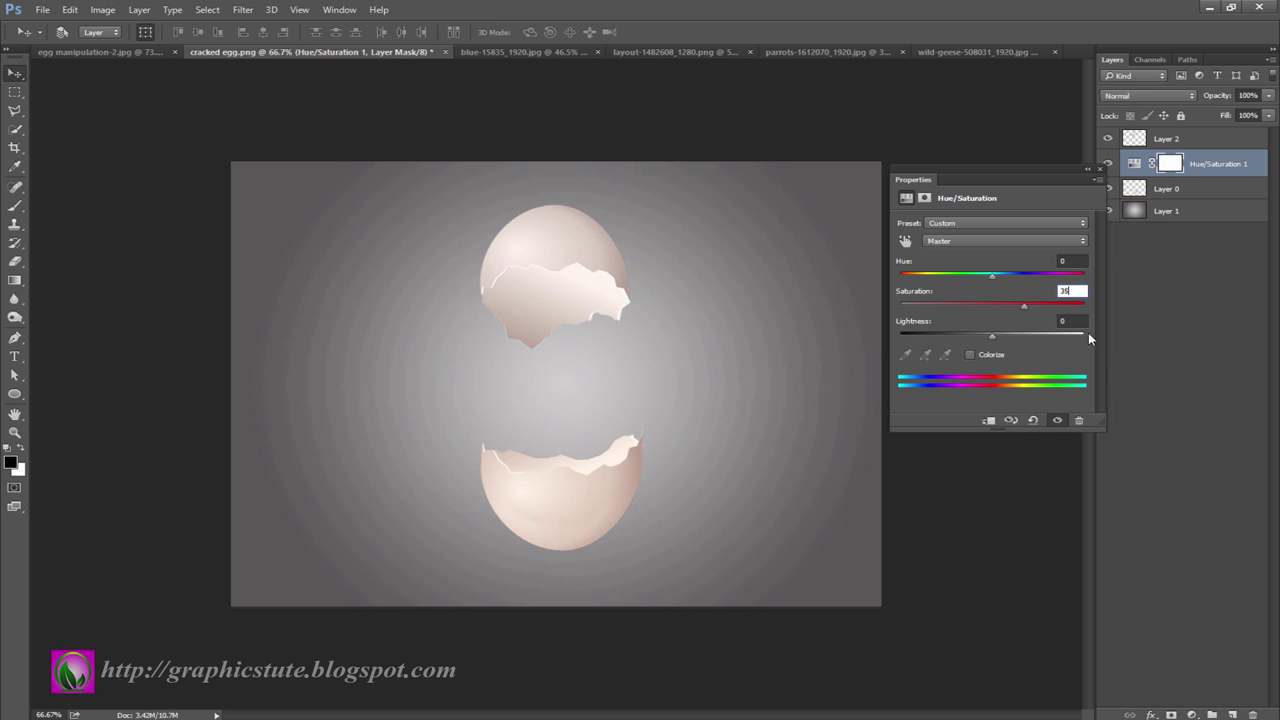
key("Tab")
type("2")
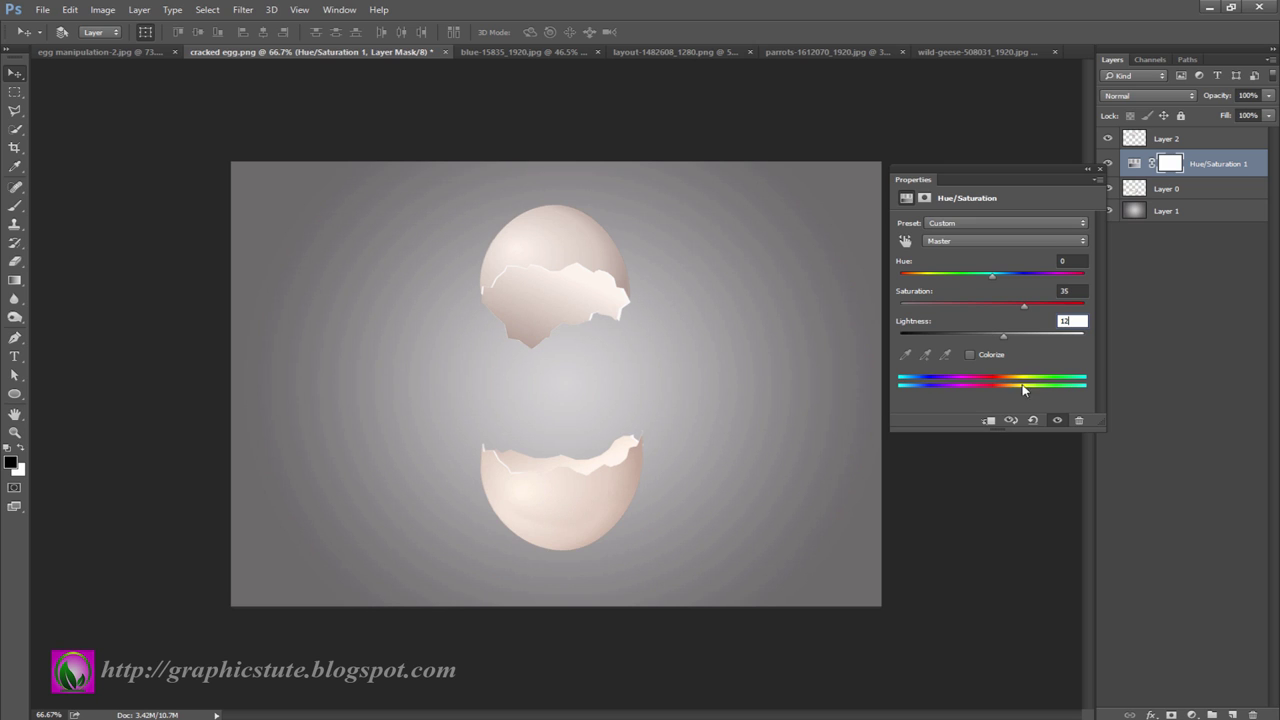
- Enable Colorize, clip the adjustment to the bottom shell, and set Hue to 0
left_click(968, 355)
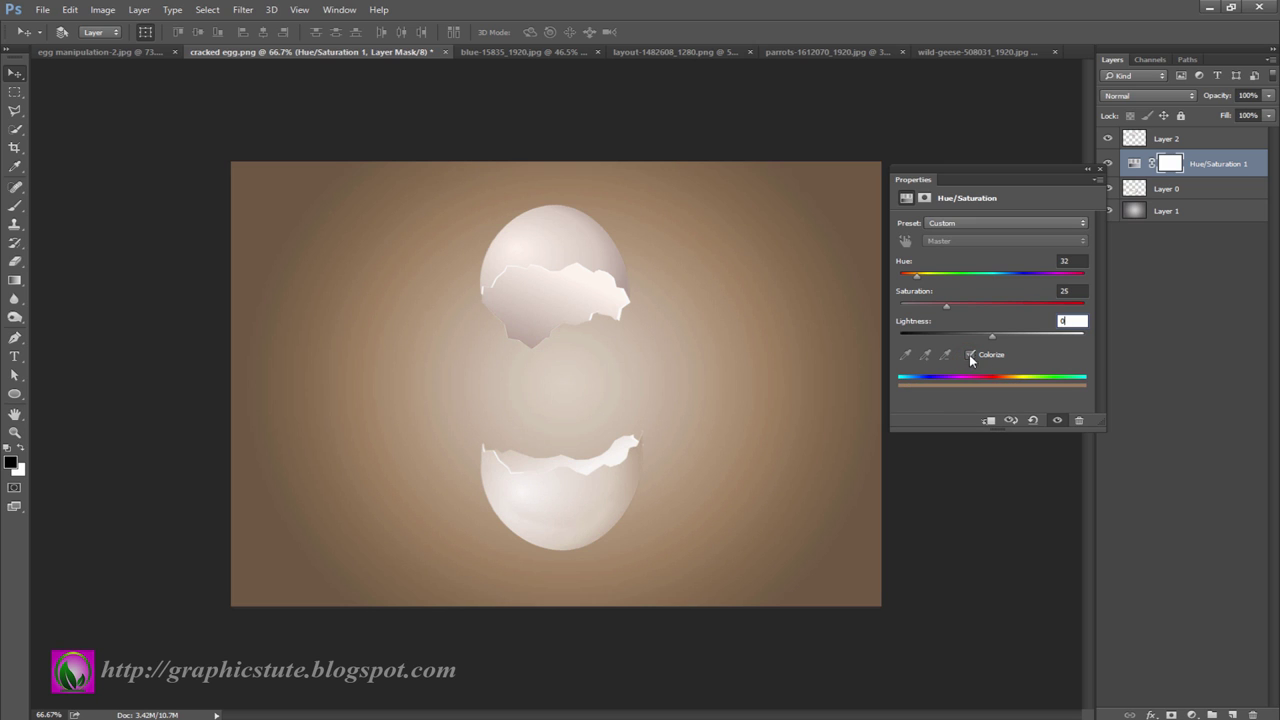
left_click(990, 422)
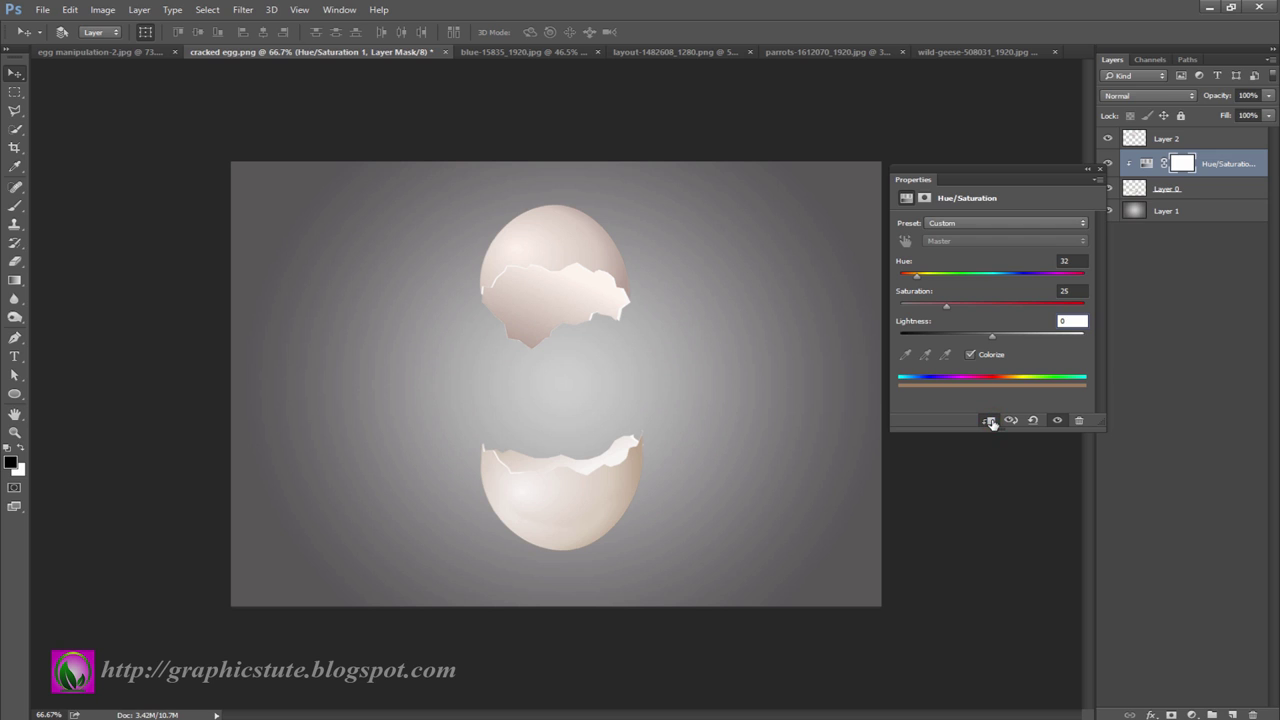
left_click(1066, 261)
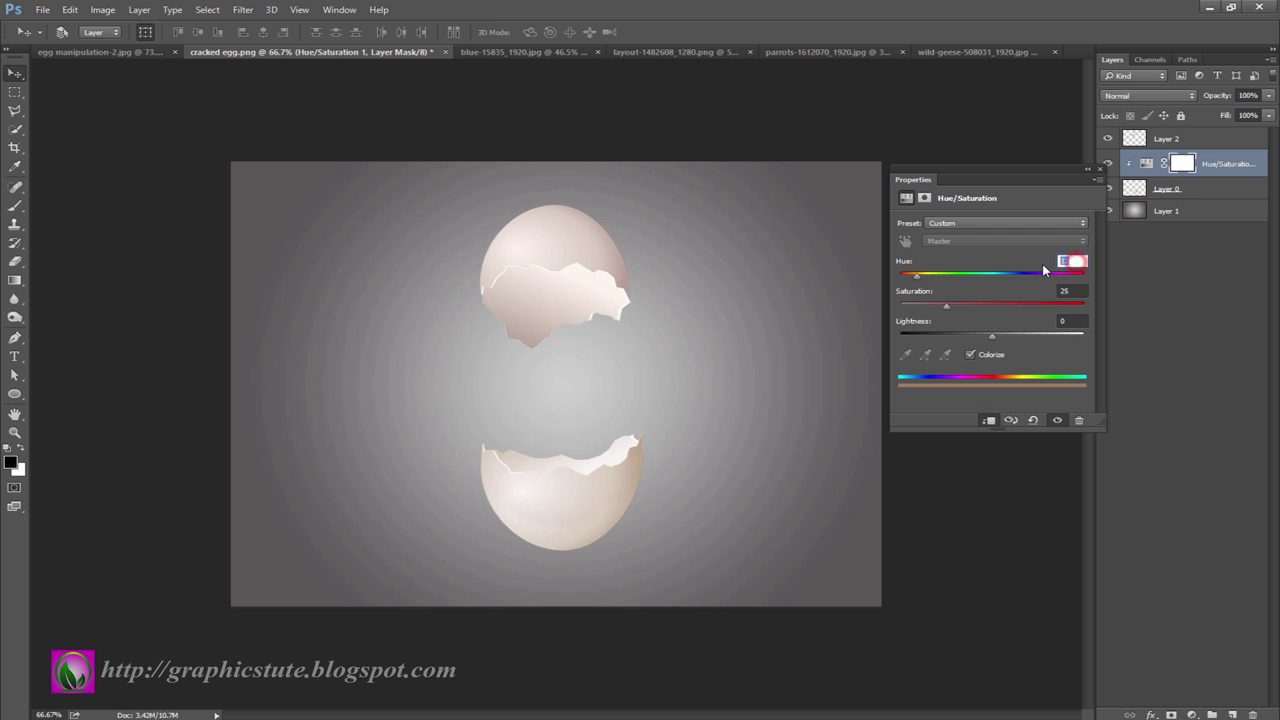
type("0")
key("Return")
- Set Saturation 35 and Lightness -12, then close the Properties panel
left_click(1070, 291)
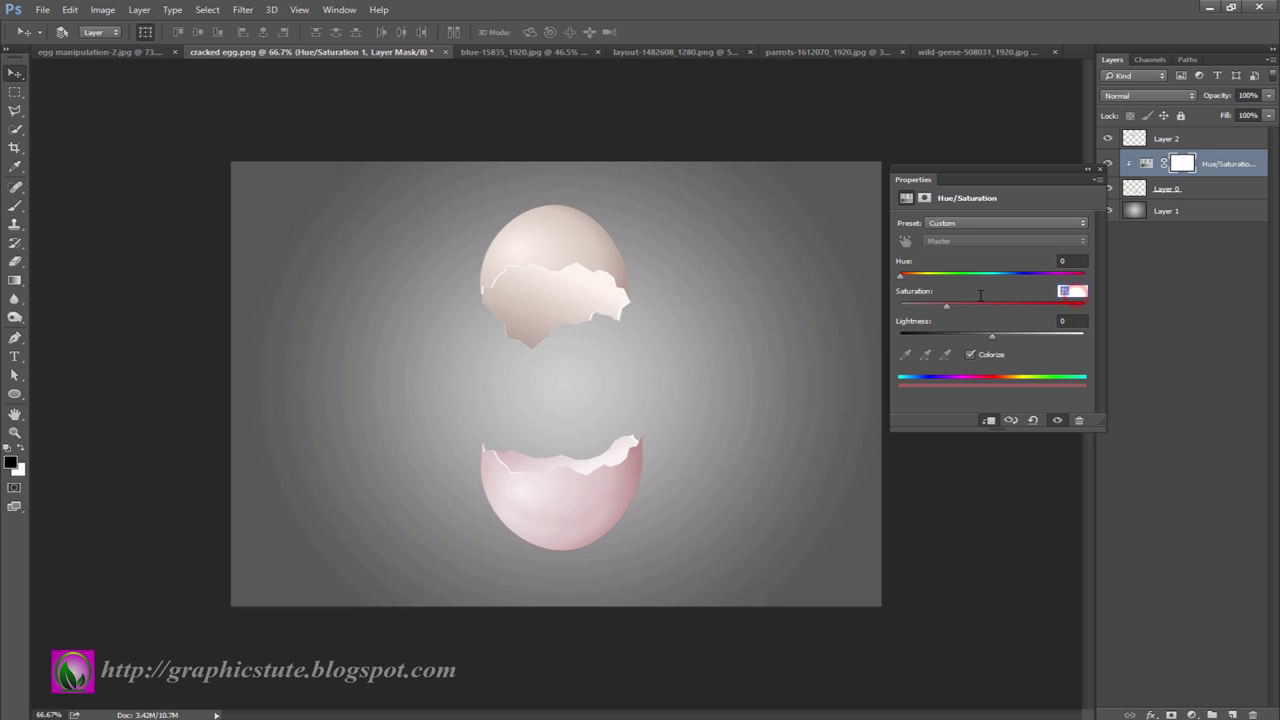
type("35")
left_click(1072, 321)
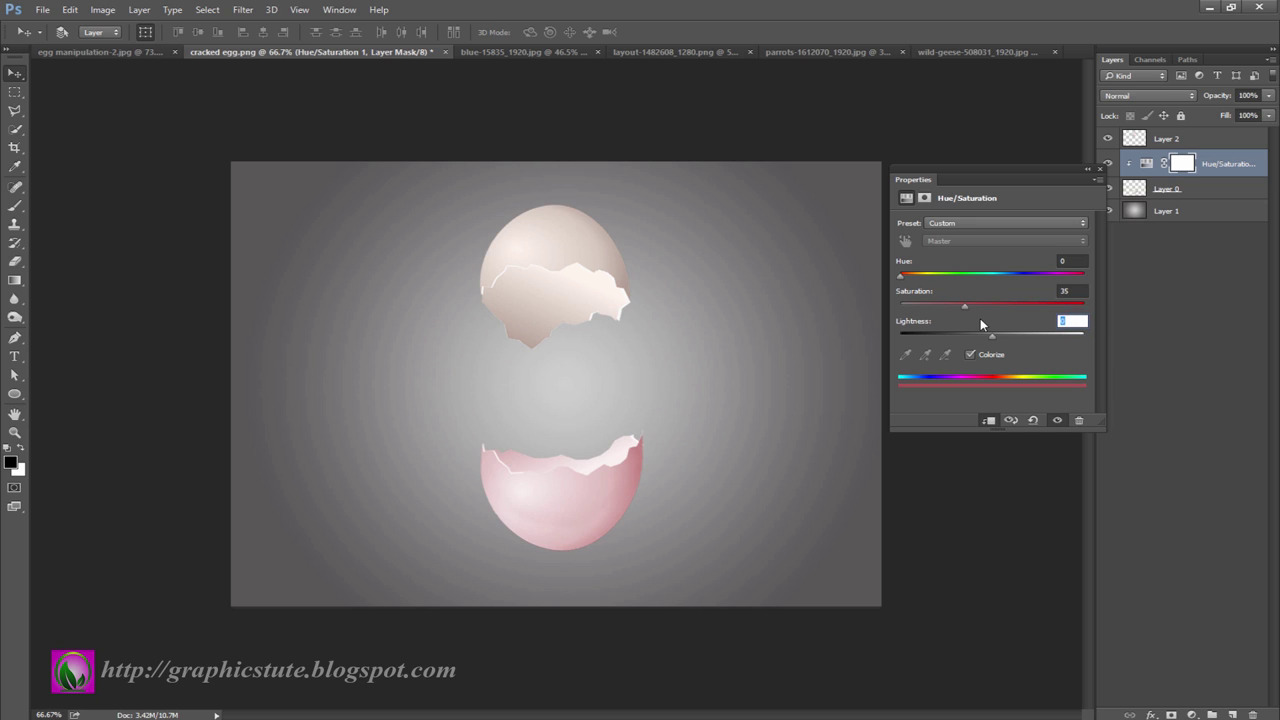
type("12")
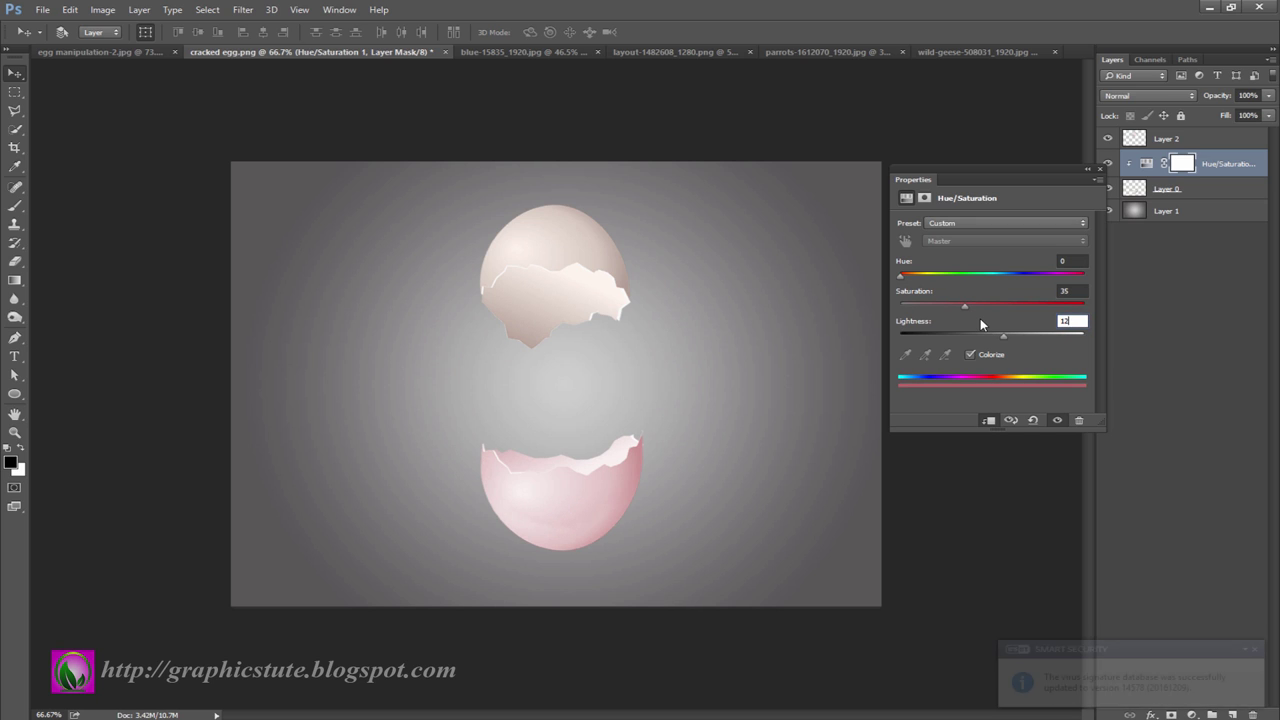
left_click(1062, 320)
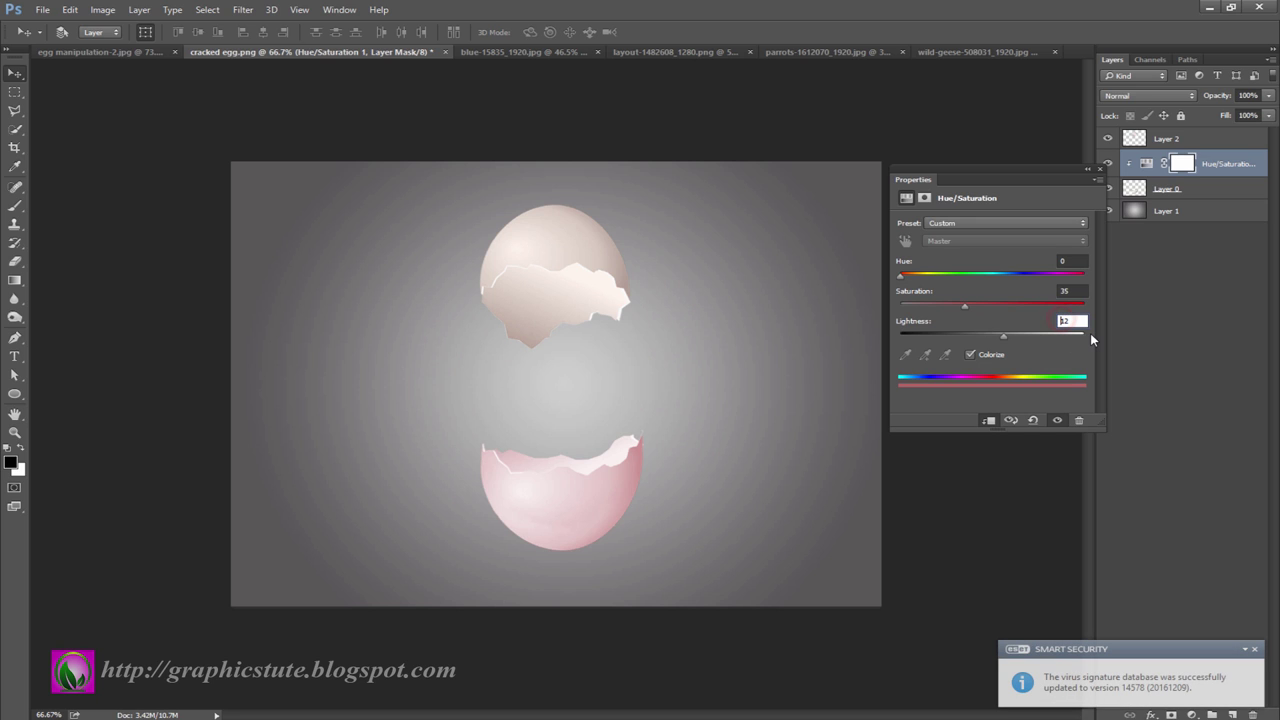
type("-")
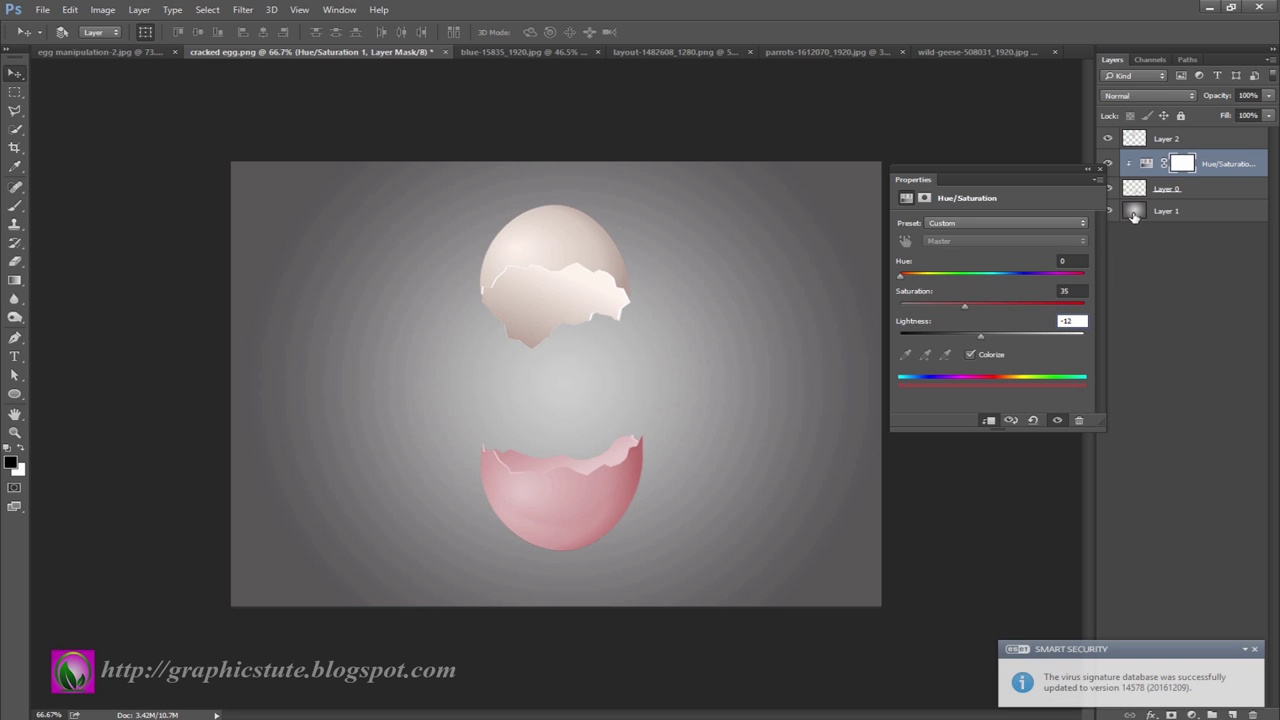
left_click(1106, 166)
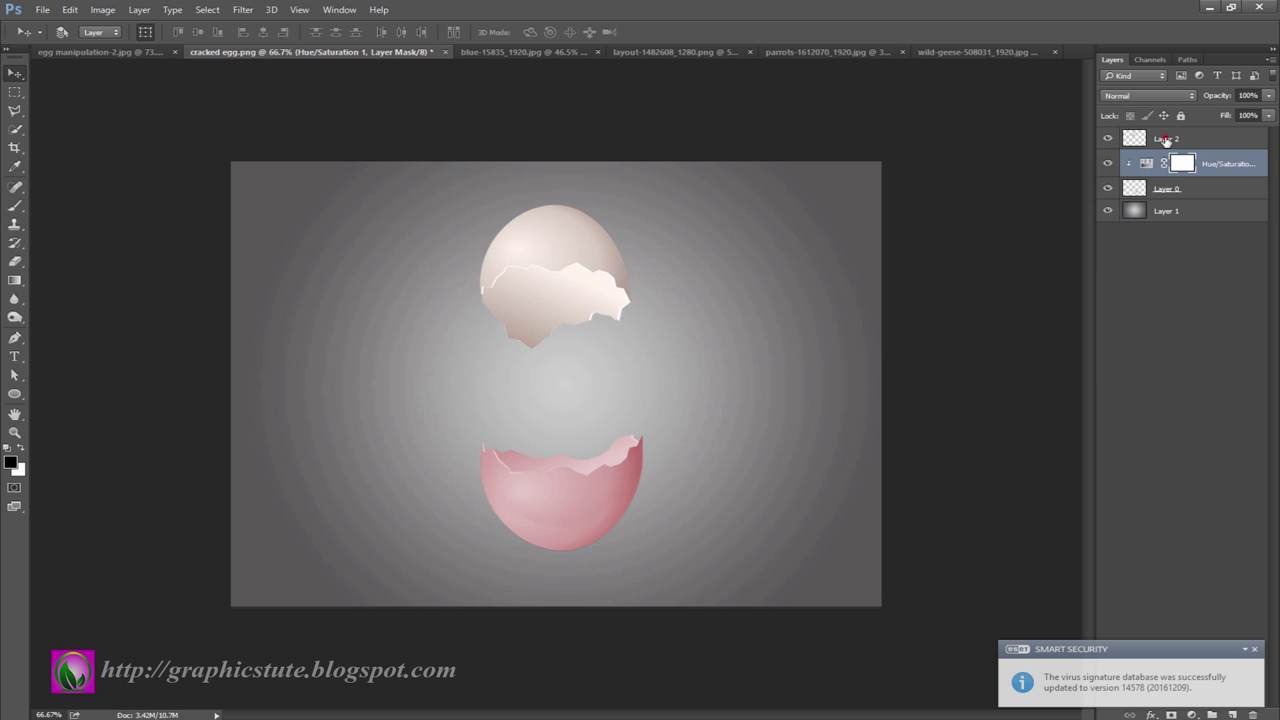
left_click(1165, 140)
- Add a clipped, colorized Hue/Saturation layer on Layer 2 with Hue 0, Saturation 35, Lightness -12
left_click(1193, 715)
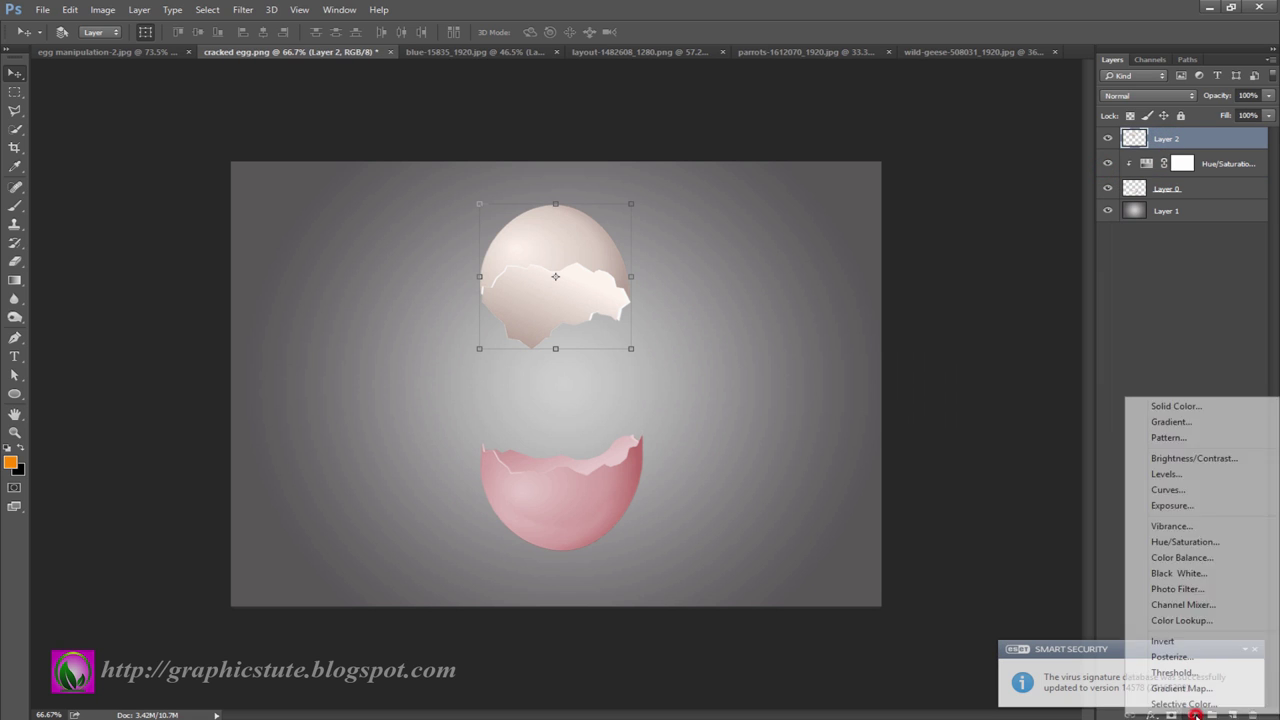
left_click(1180, 542)
left_click(991, 421)
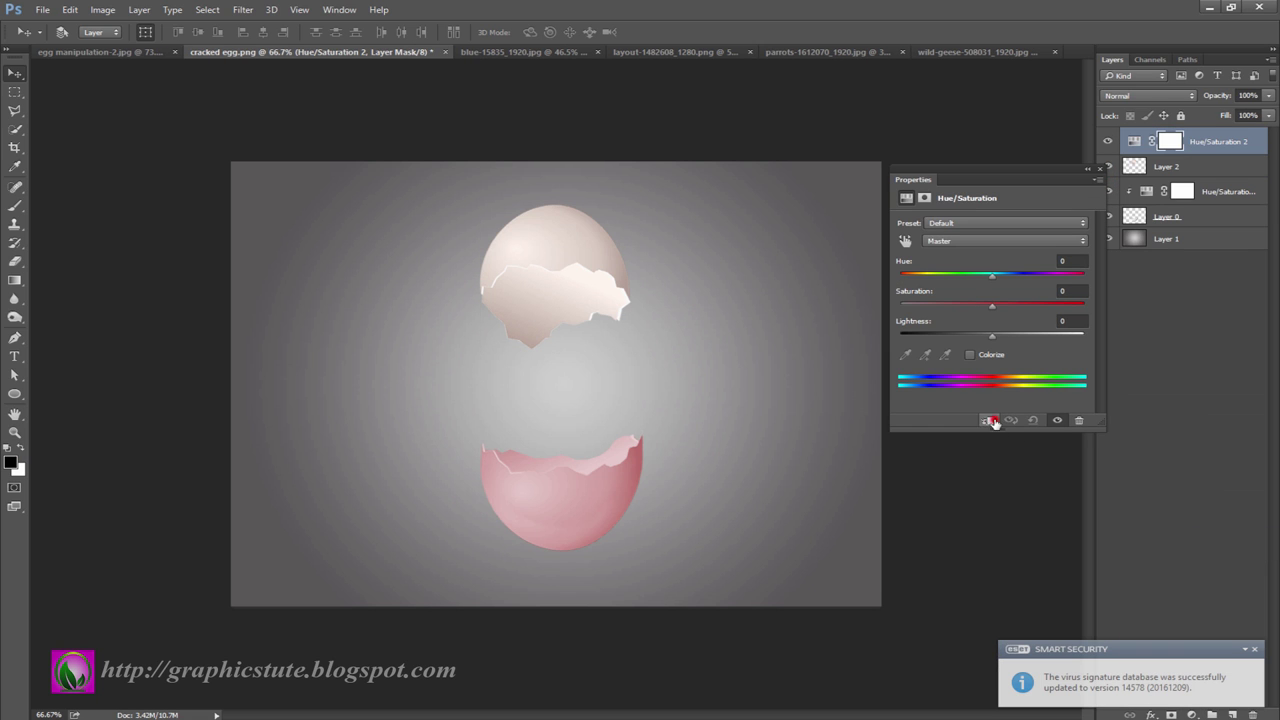
left_click(969, 355)
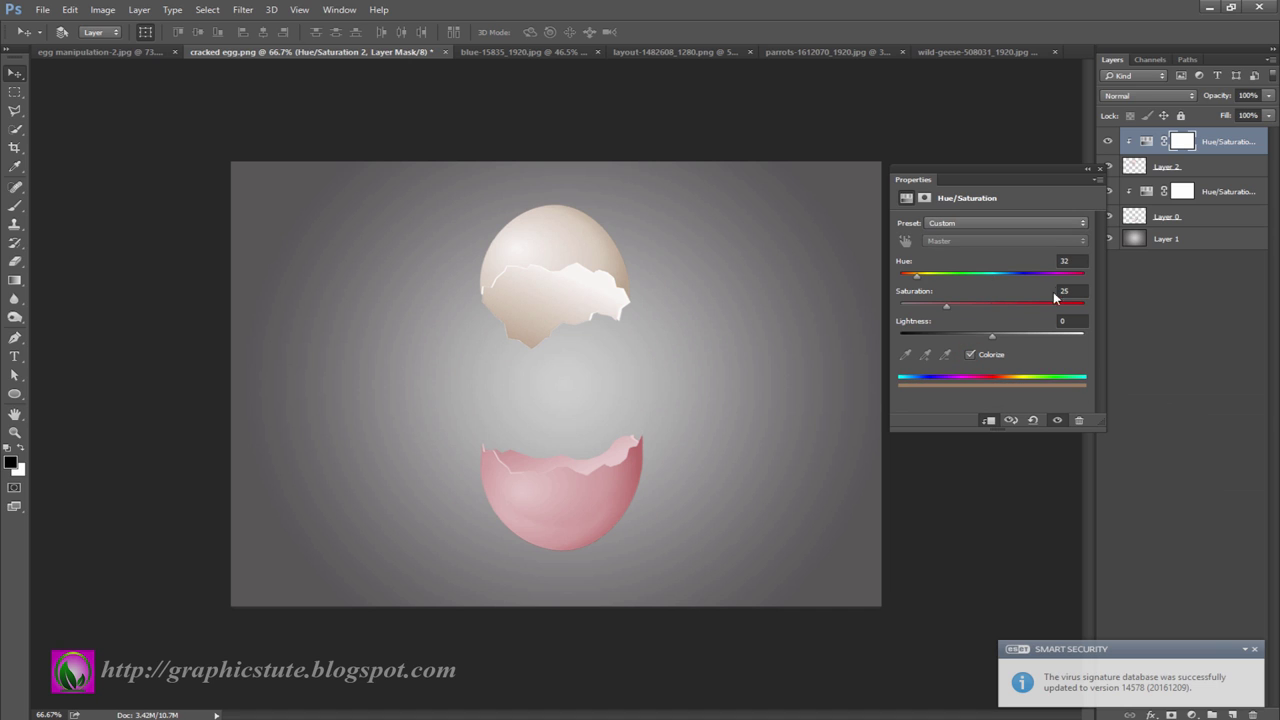
left_click_drag(916, 277, 835, 285)
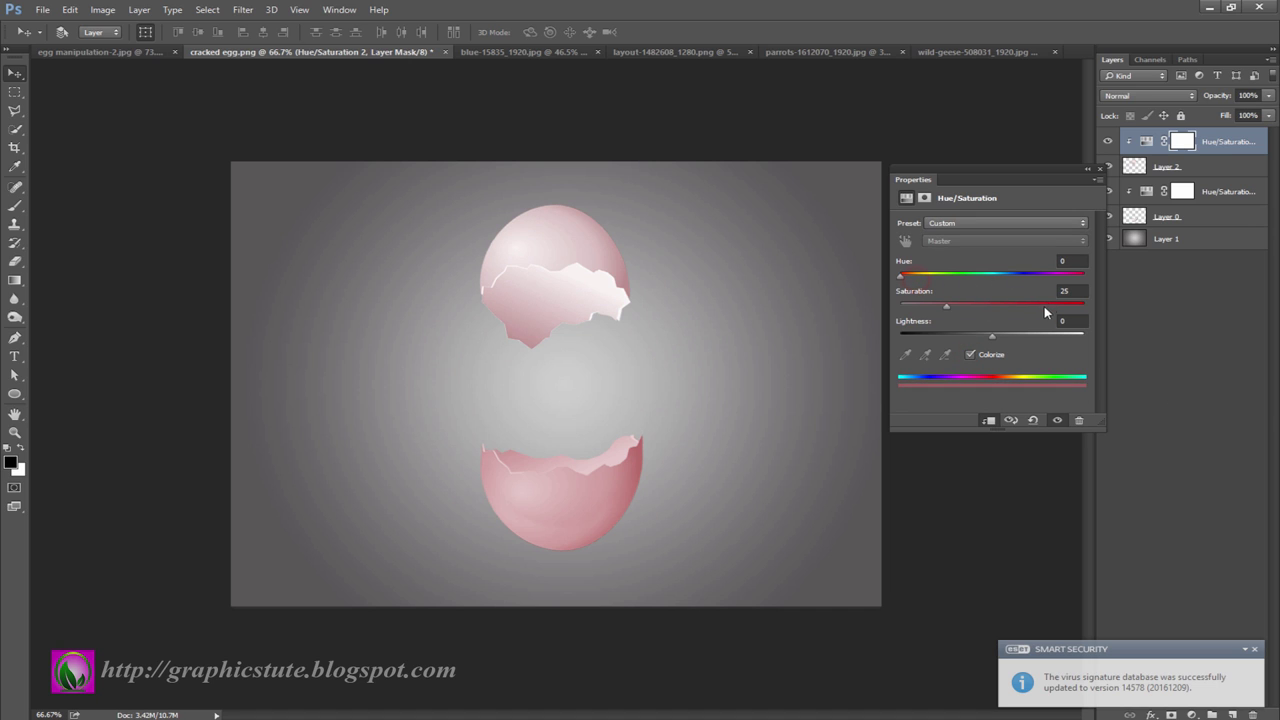
left_click(1066, 290)
type("35")
left_click(1080, 321)
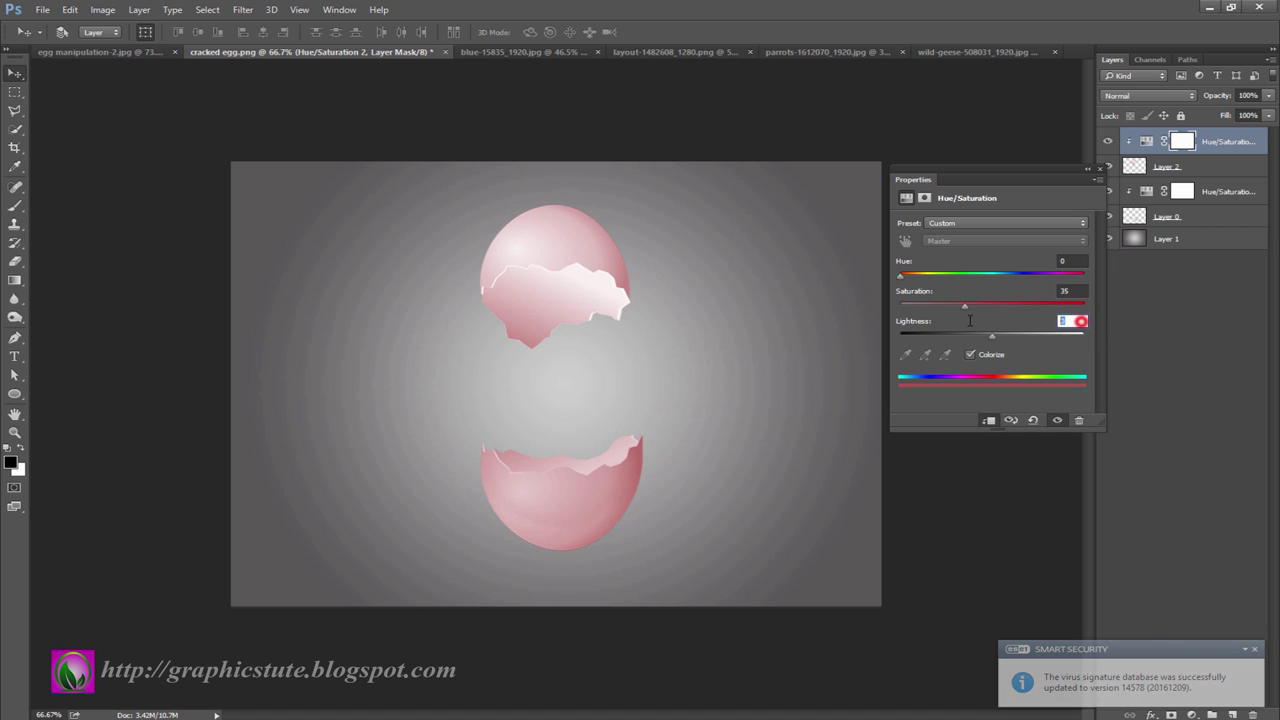
type("-12")
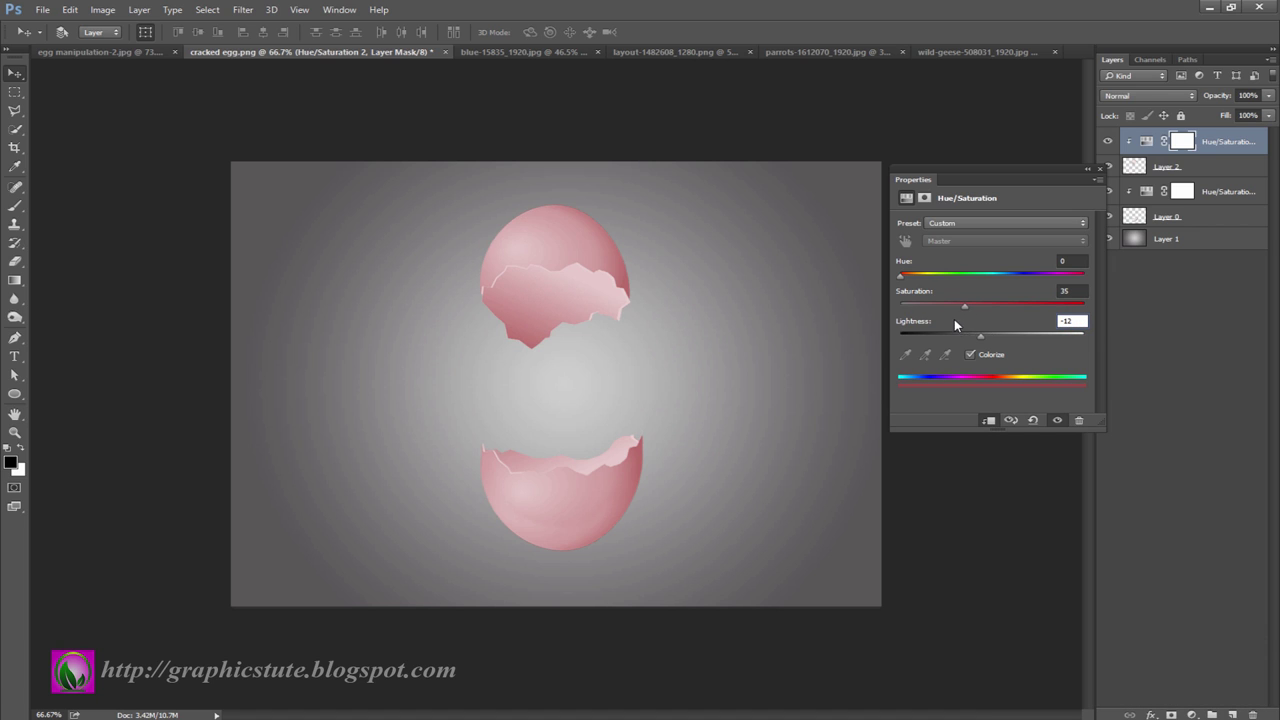
left_click(1100, 168)
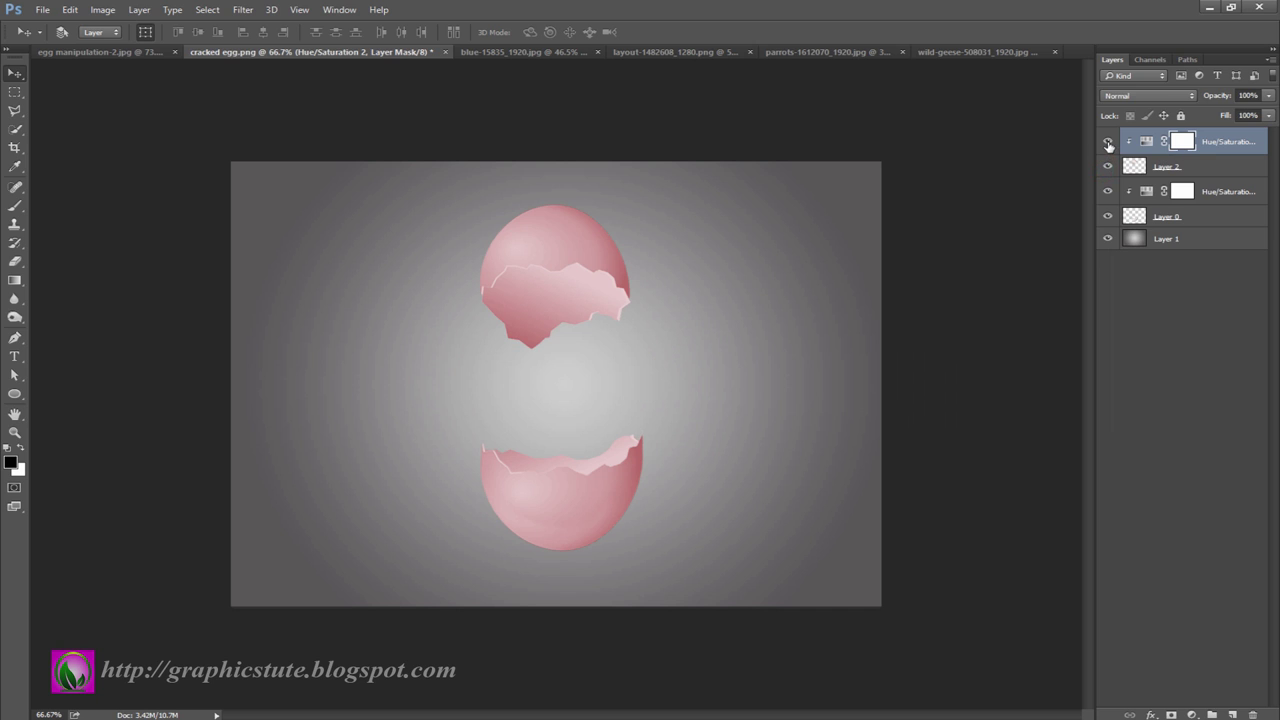
- Toggle the tint and lower shell visibility to compare, then select the first Hue/Saturation layer
left_click(1107, 141)
left_click(1179, 218)
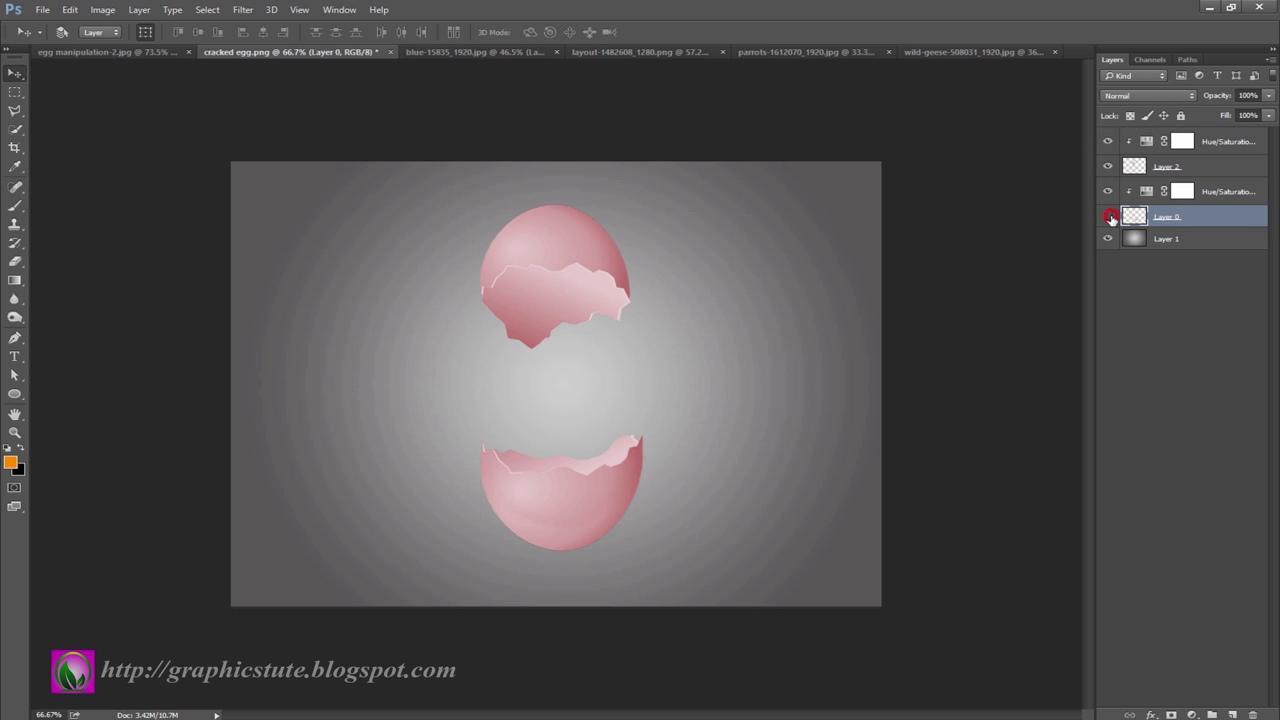
left_click(1107, 216)
left_click(1213, 194)
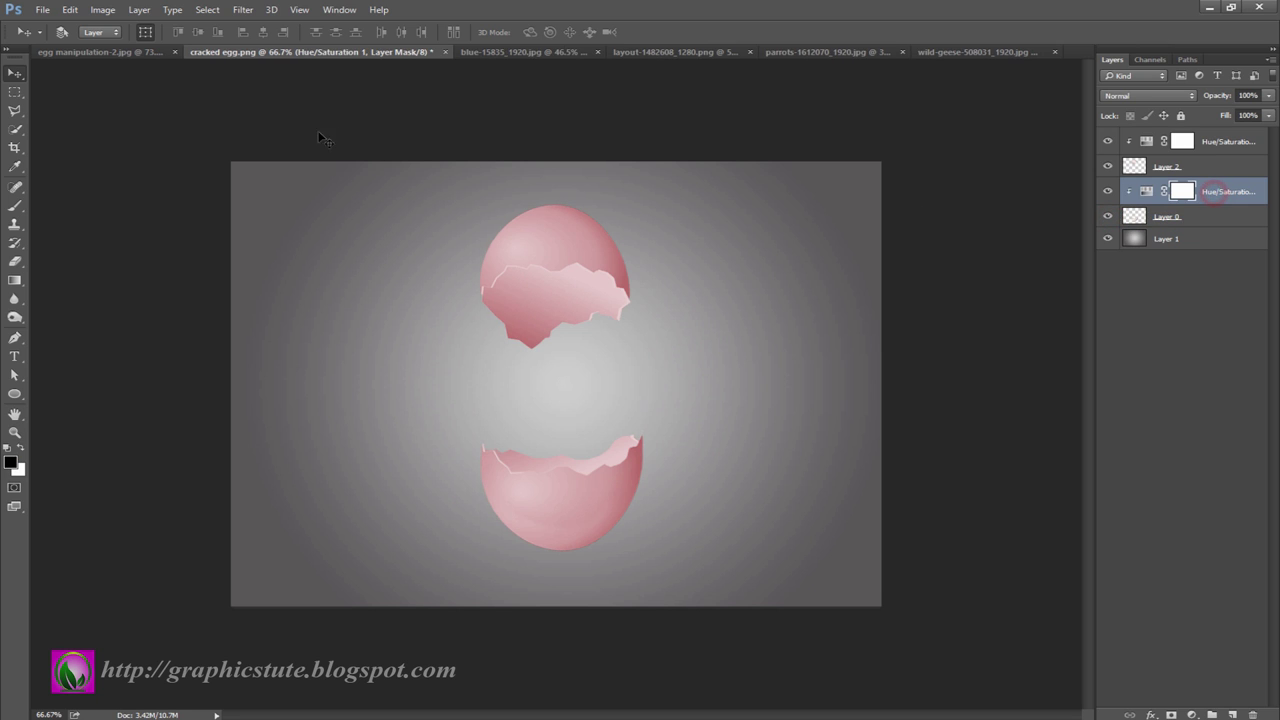
- Select the lower sea area of the ocean photo and drag it into cracked egg.png
left_click(485, 52)
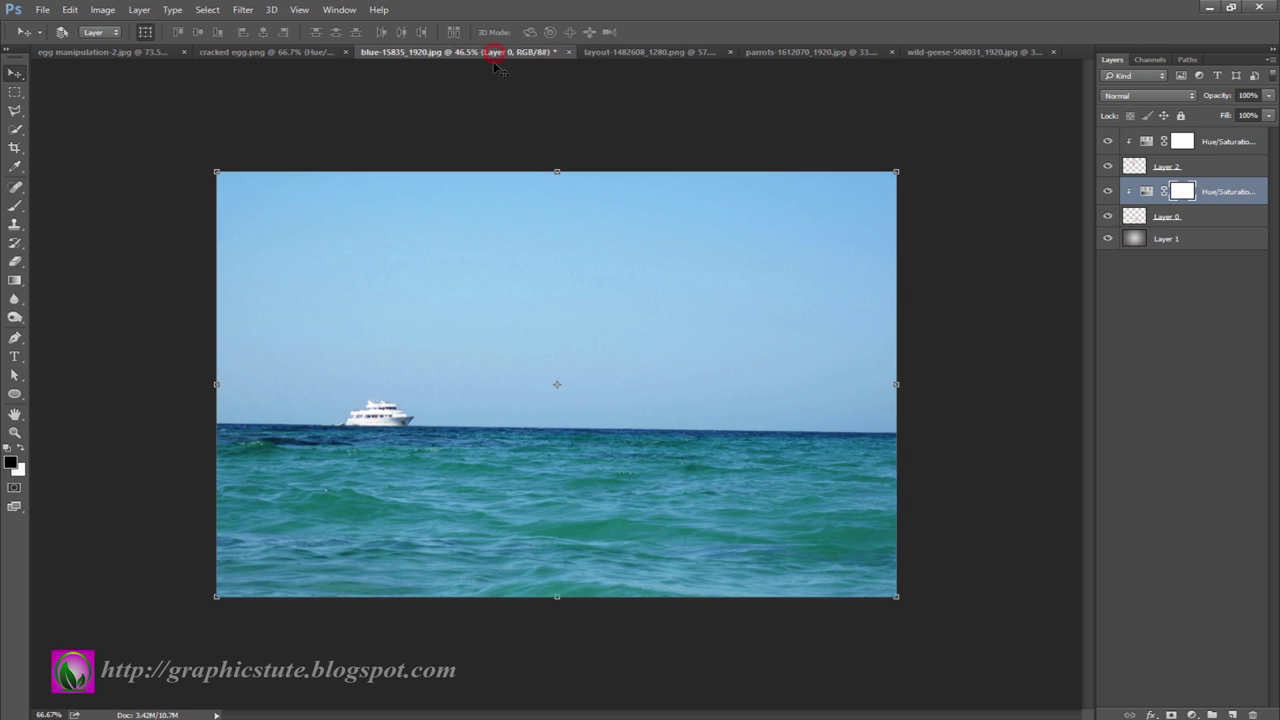
left_click(15, 92)
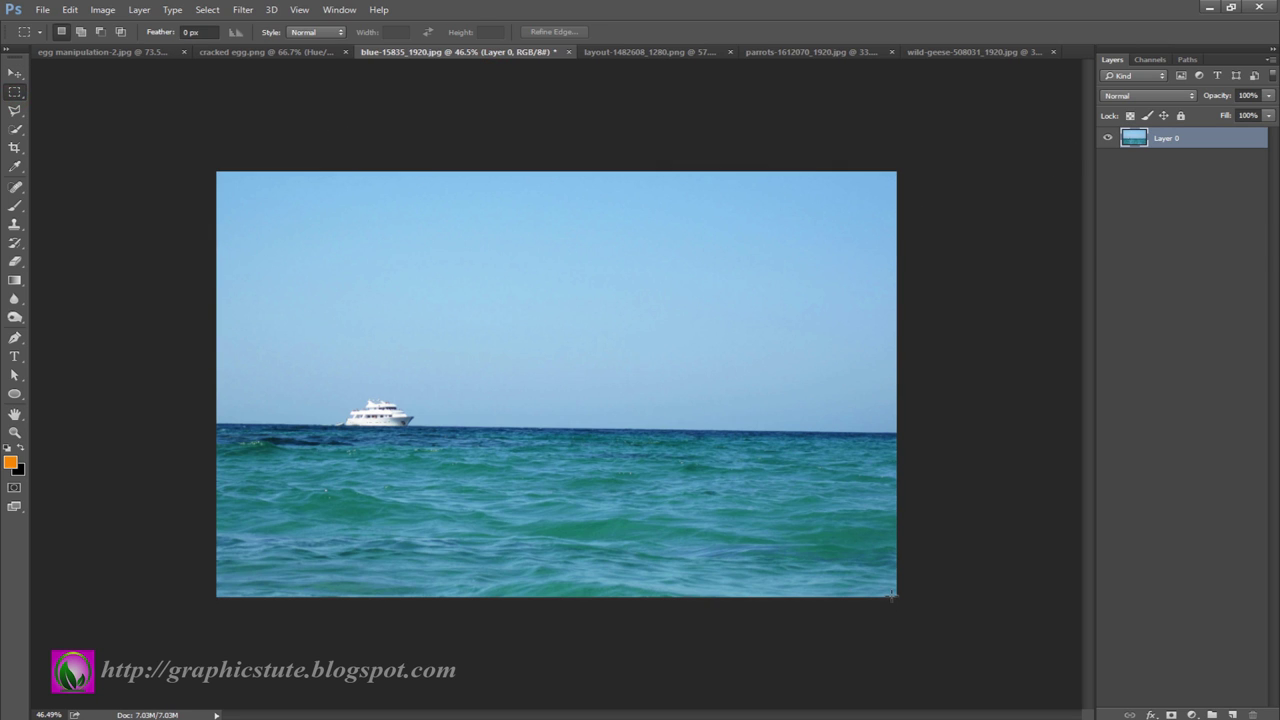
mouse_move(892, 596)
left_mouse_down()
mouse_move(300, 451)
mouse_move(200, 445)
left_mouse_up()
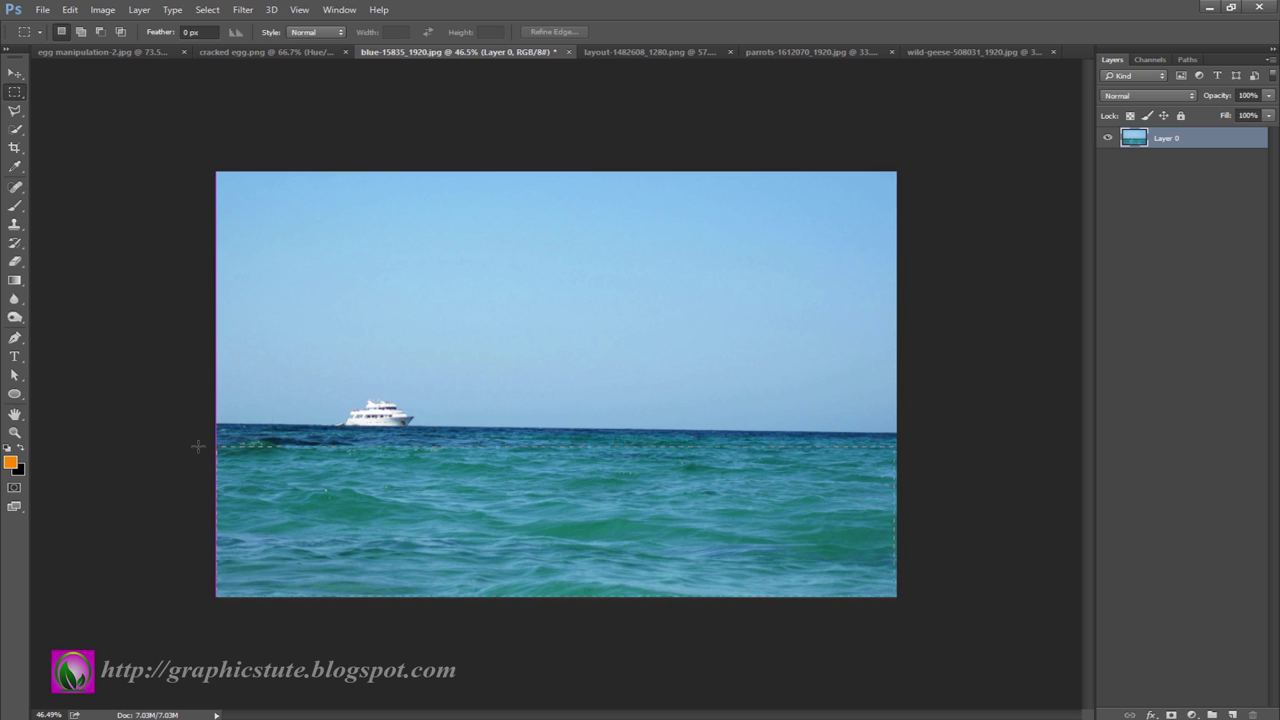
left_click(15, 73)
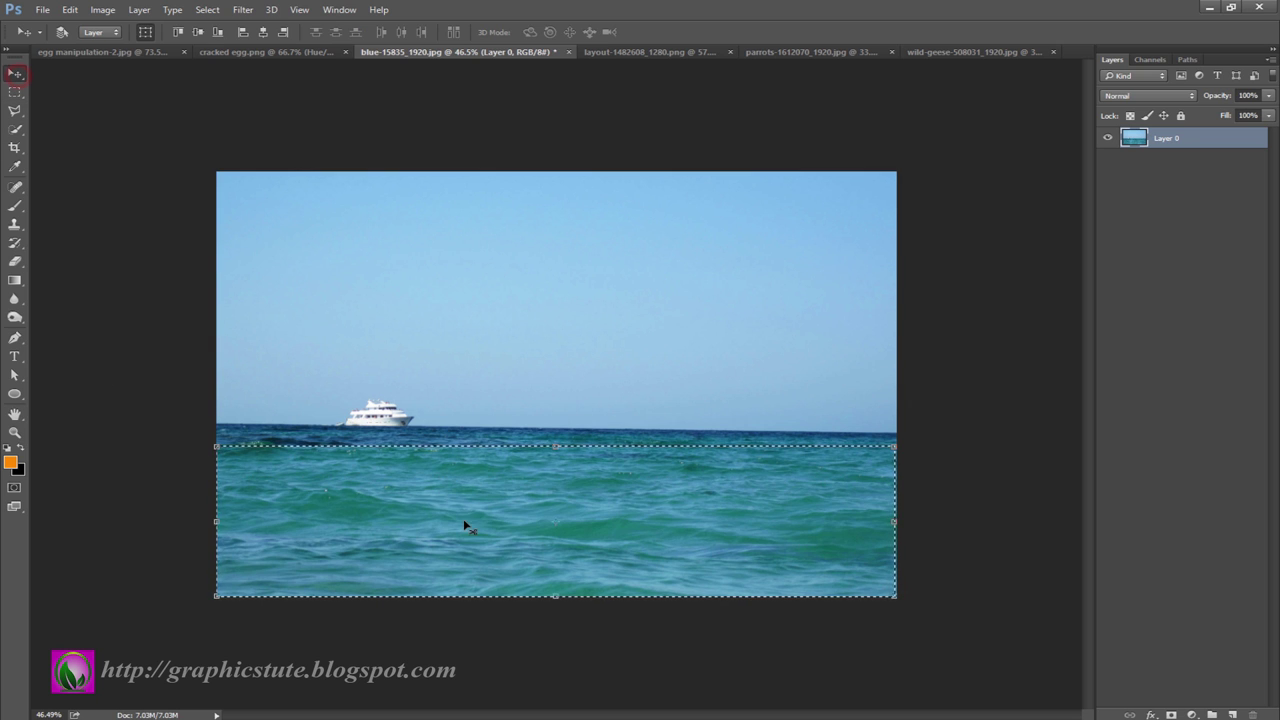
left_click_drag(462, 521, 504, 545)
mouse_move(480, 436)
left_mouse_down()
mouse_move(440, 137)
mouse_move(255, 60)
left_mouse_up()
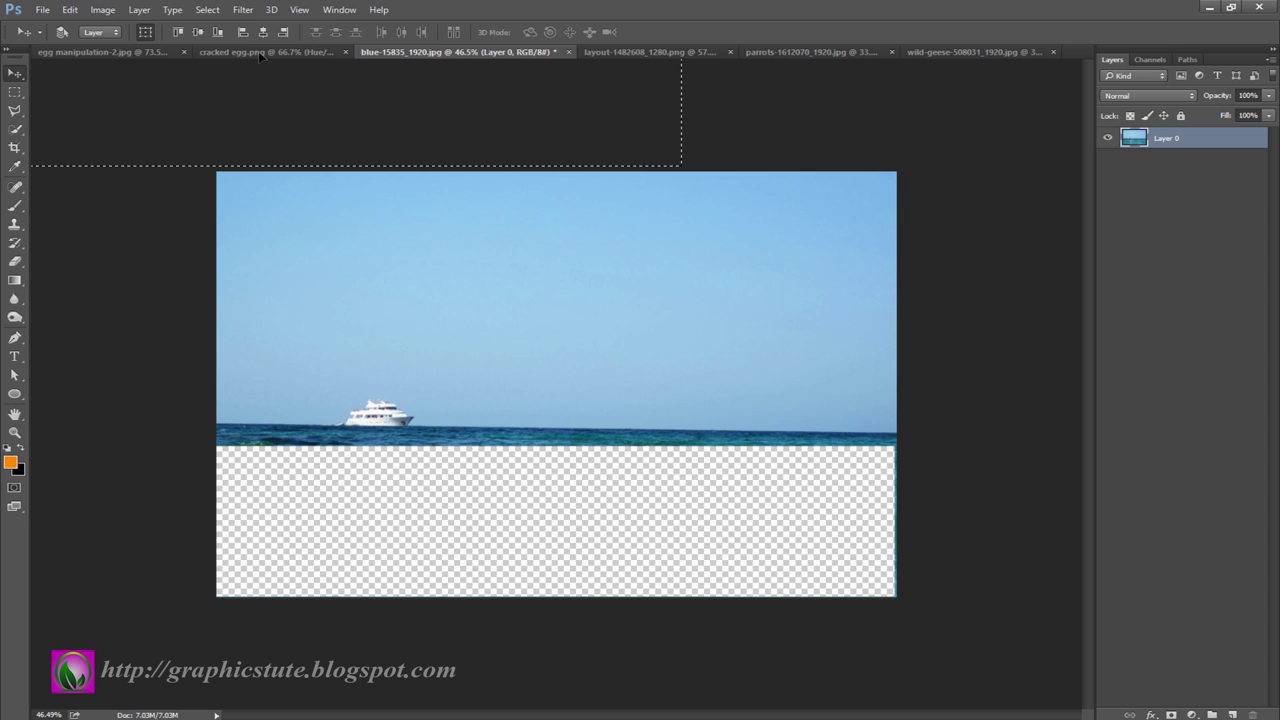
left_click(265, 51)
left_click_drag(283, 104, 510, 466)
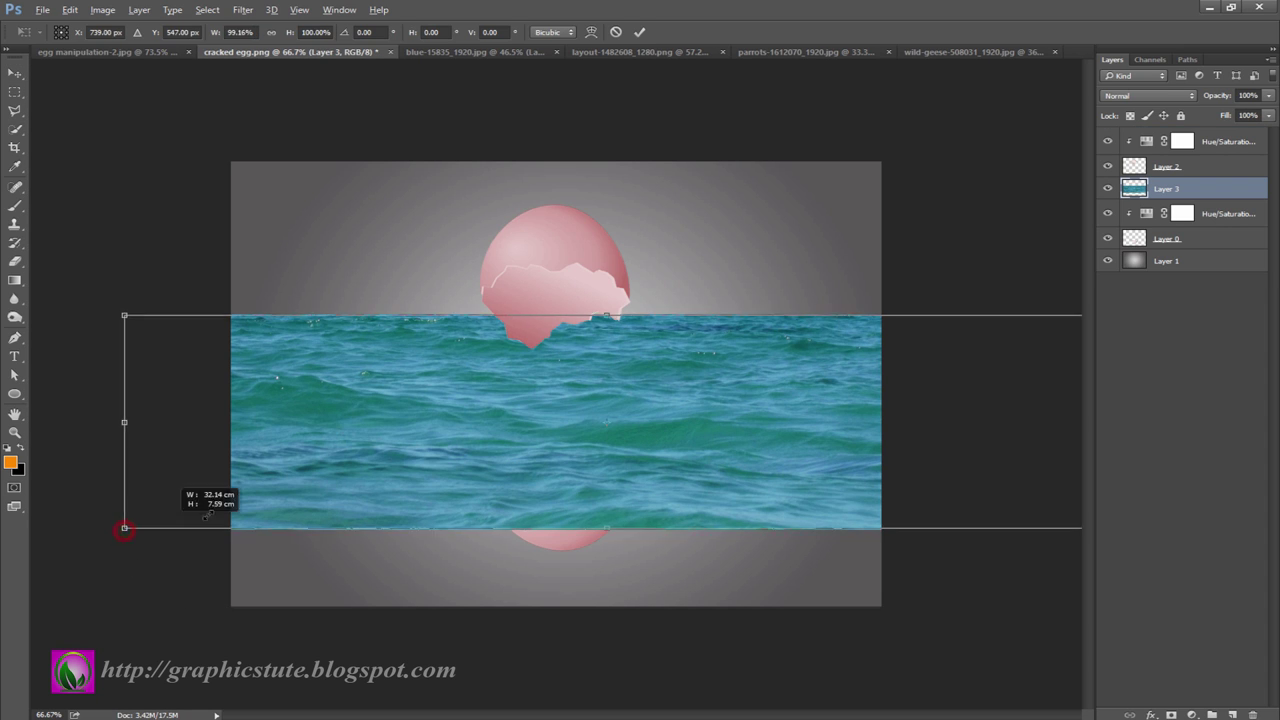
- Scale and position the sea into a narrow strip across the eggs' middle
left_click_drag(121, 530, 370, 474)
mouse_move(460, 439)
left_mouse_down()
mouse_move(472, 460)
mouse_move(432, 482)
left_mouse_up()
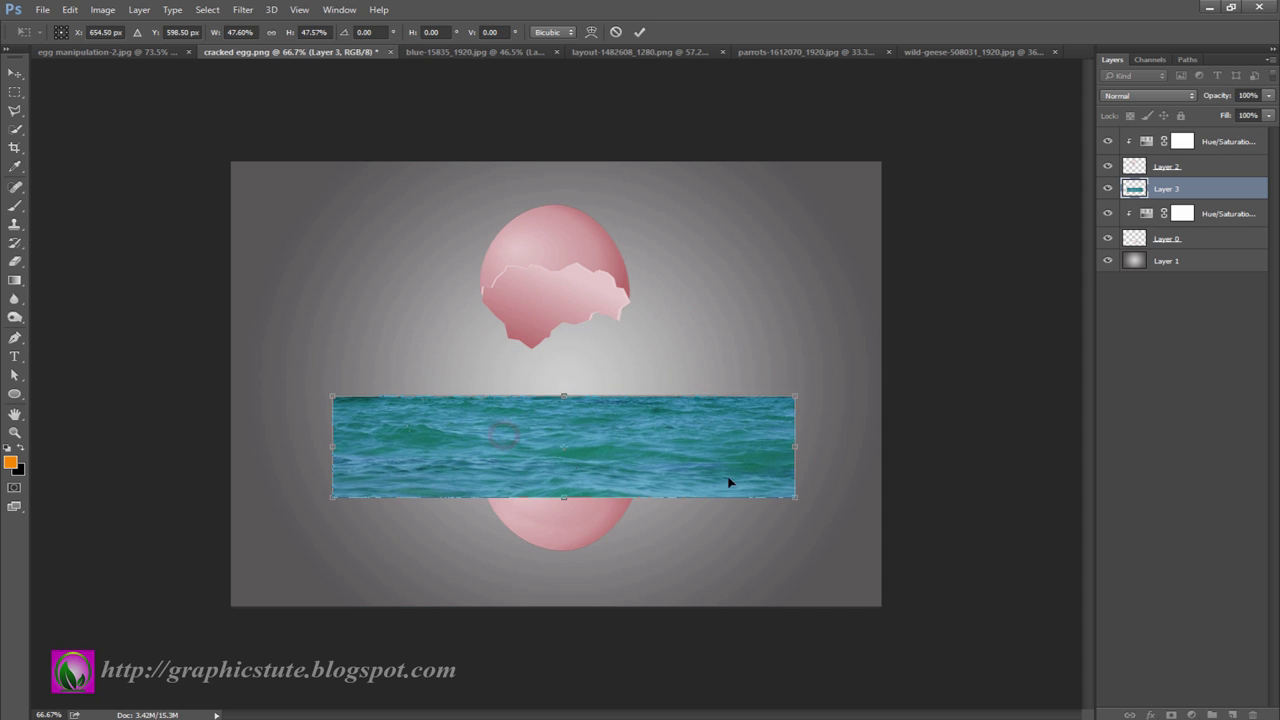
left_click_drag(795, 453, 740, 455)
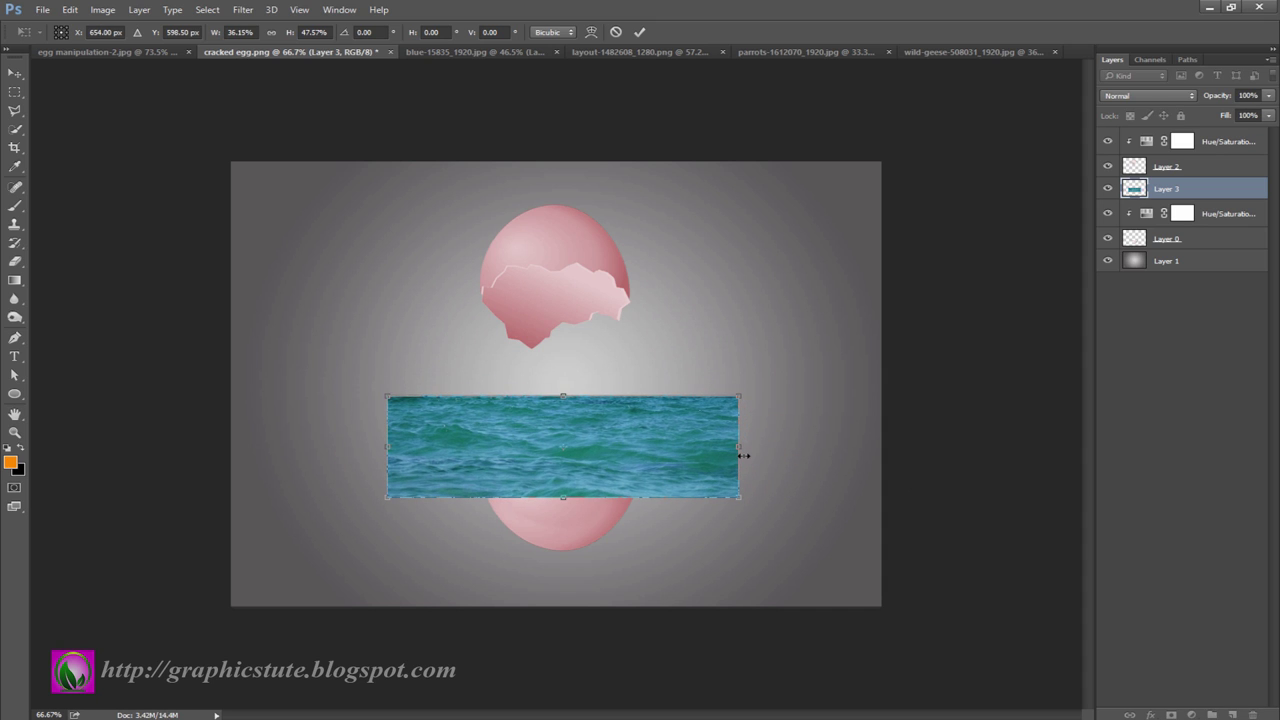
key("Return")
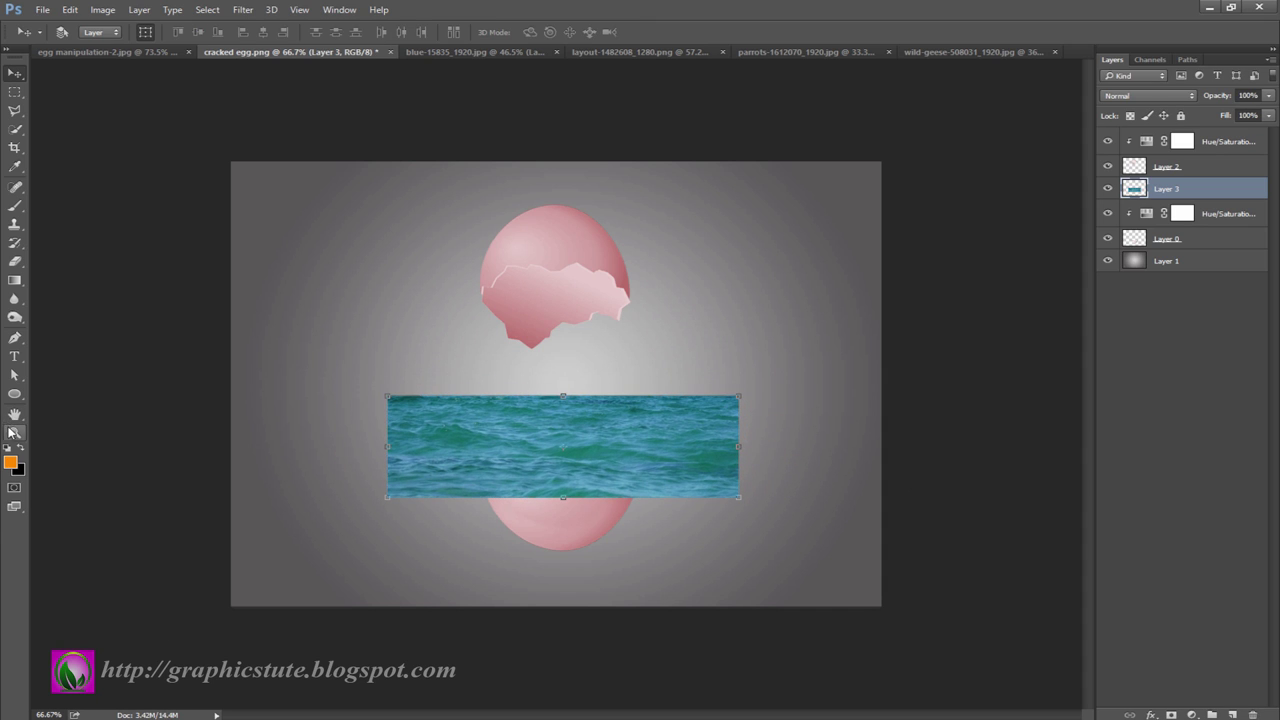
- Lower the sea layer's opacity to 48% and nudge the strip down slightly
left_click(14, 432)
left_click_drag(508, 441, 540, 535)
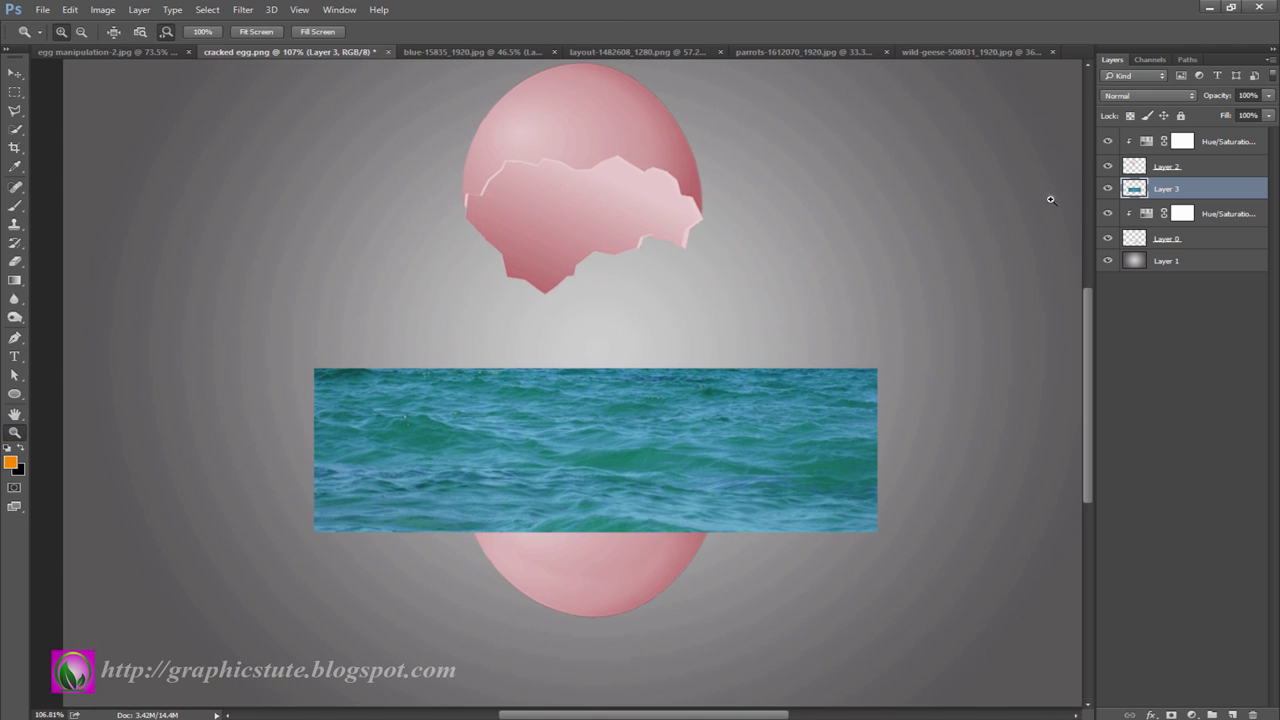
left_click_drag(1225, 97, 1184, 110)
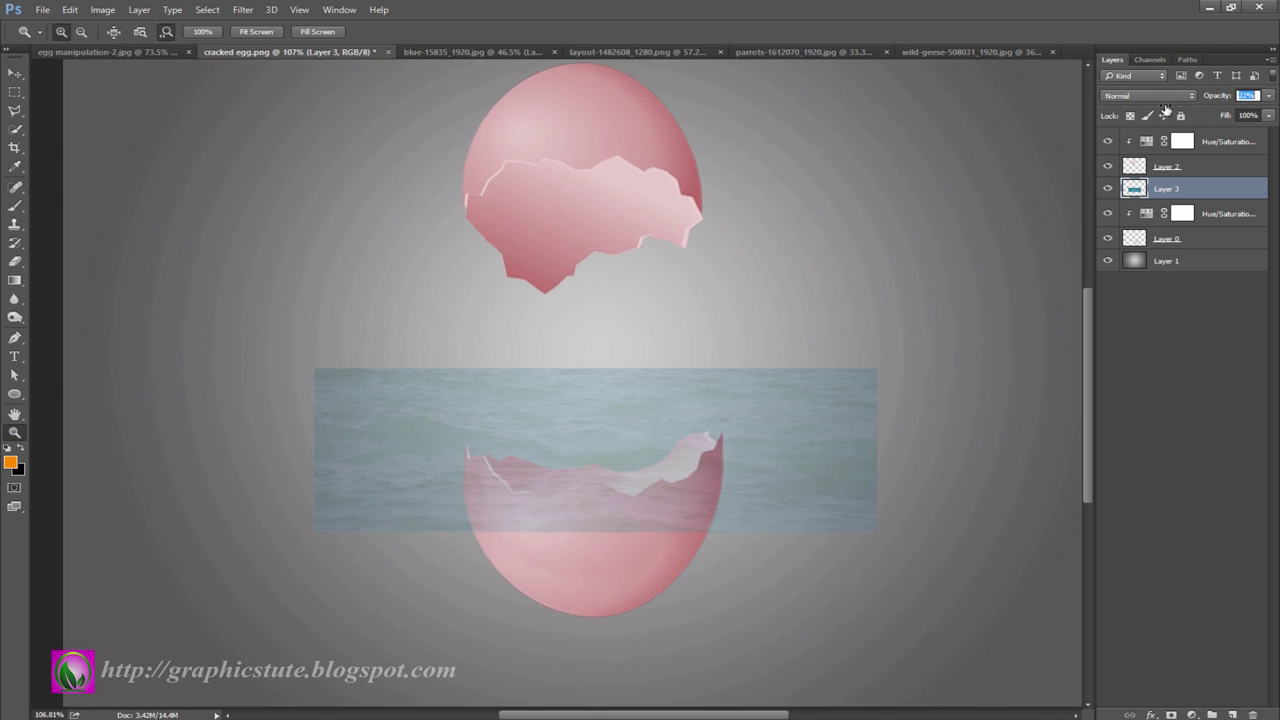
type("48")
key("Return")
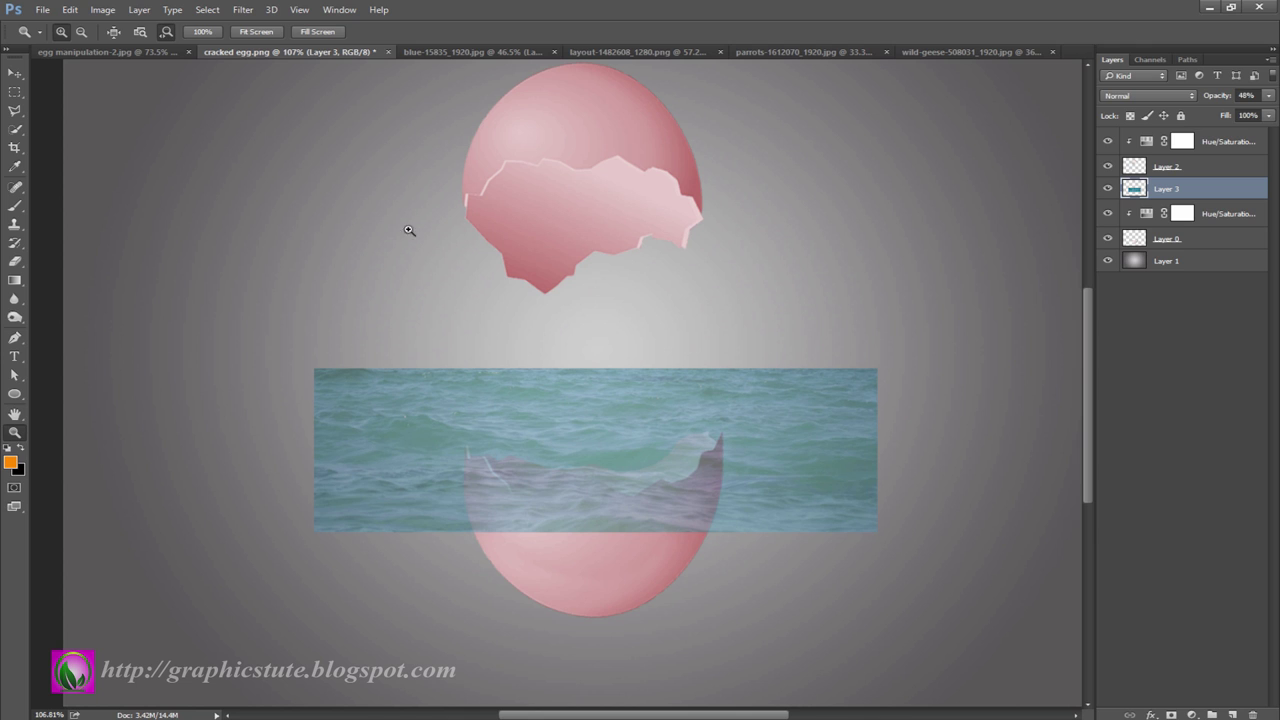
left_click(14, 73)
left_click_drag(488, 474, 484, 487)
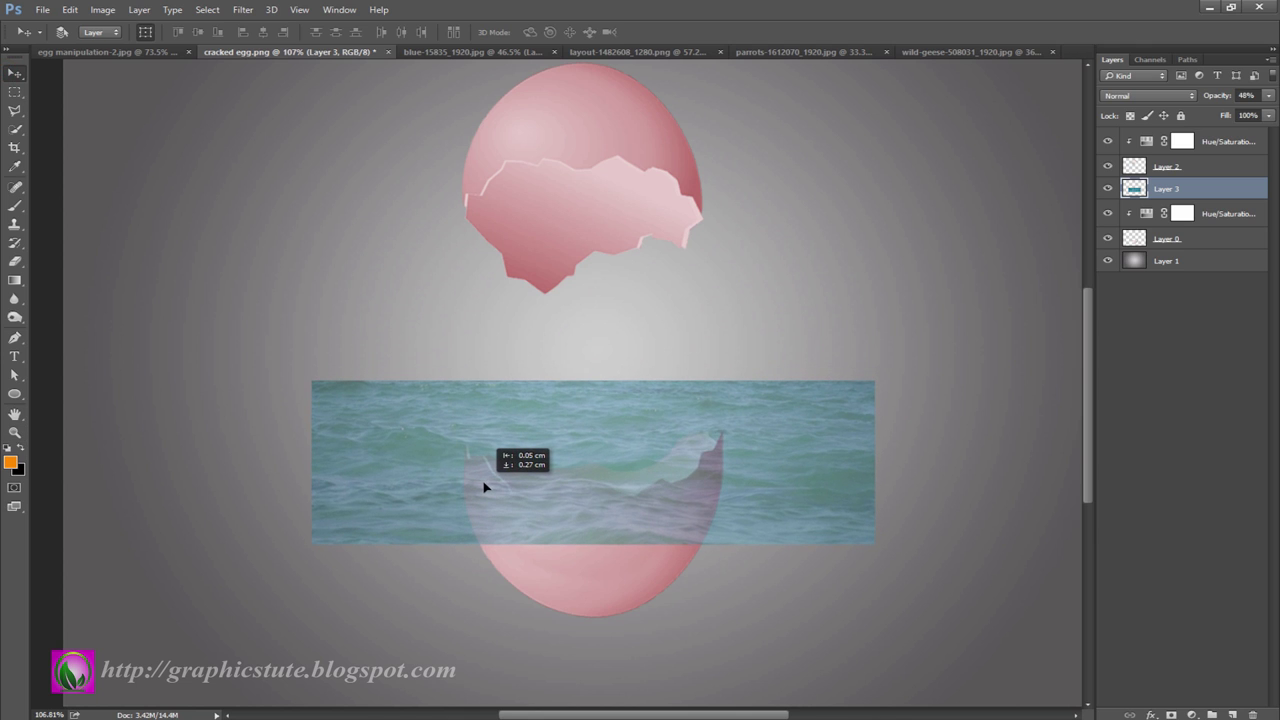
left_click(14, 110)
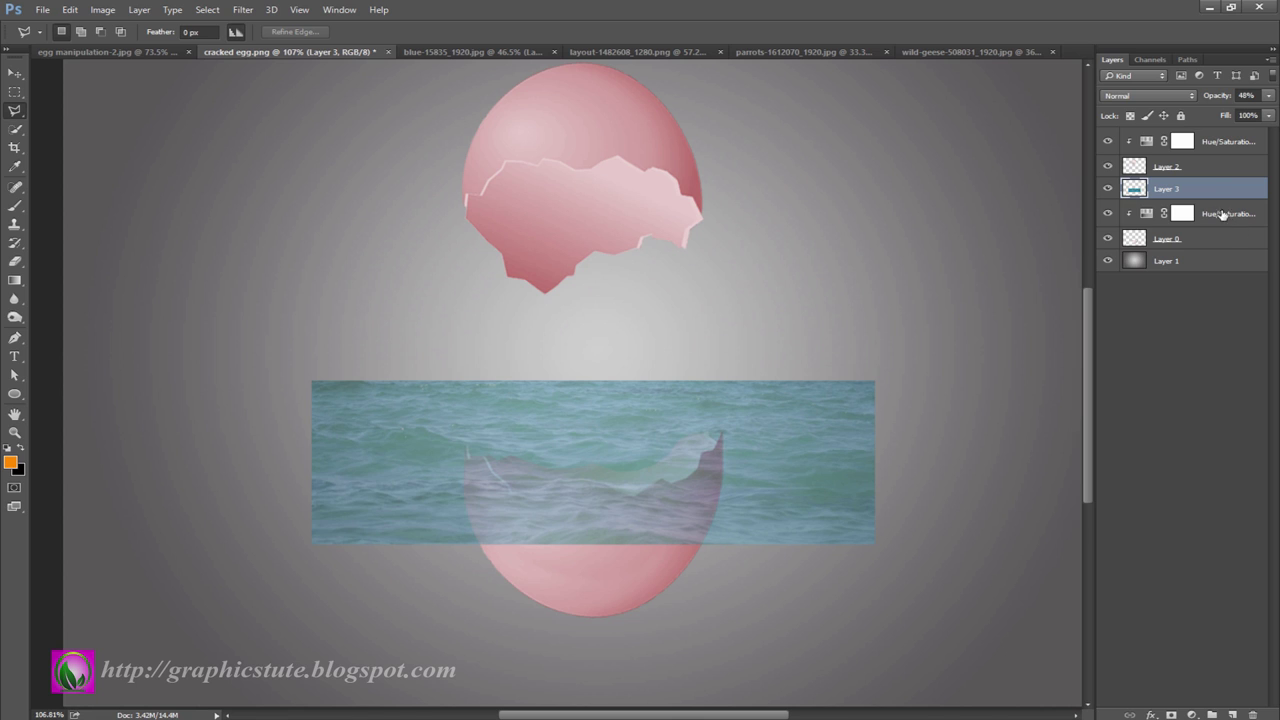
- Add a layer mask to the sea layer and start hiding water above the lower shell with a size-45 brush
left_click(1171, 714)
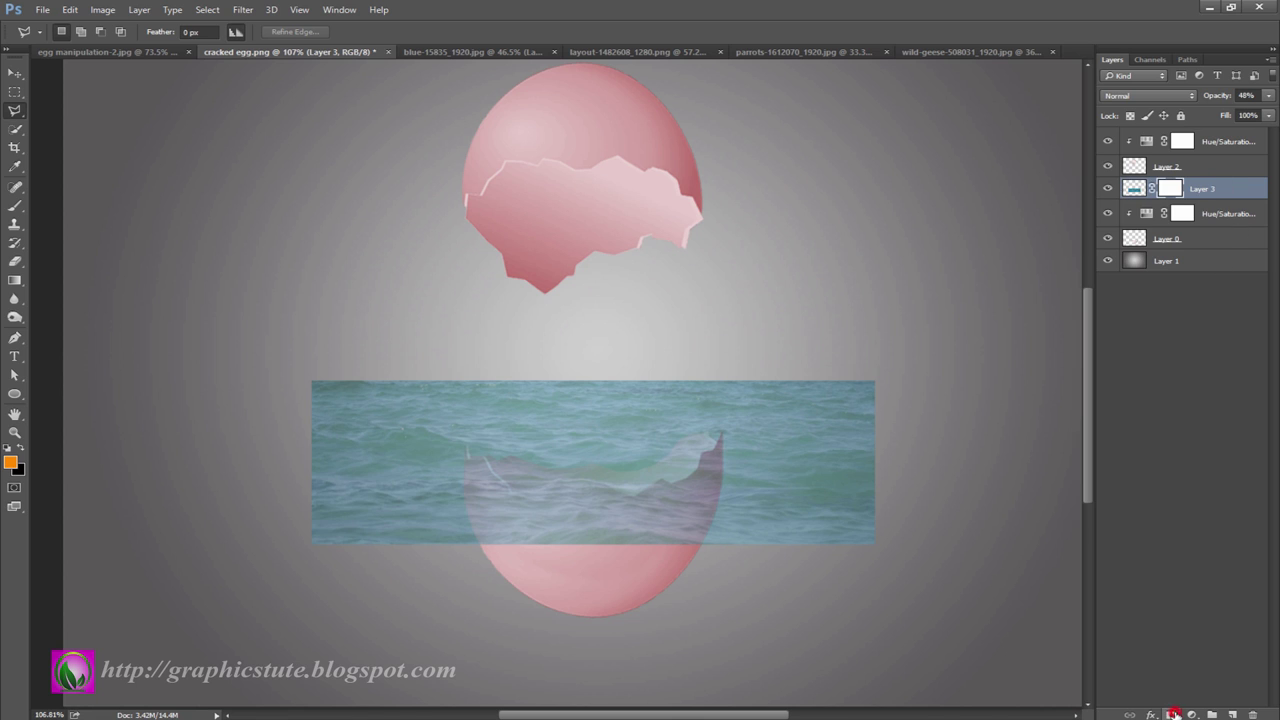
left_click(17, 207)
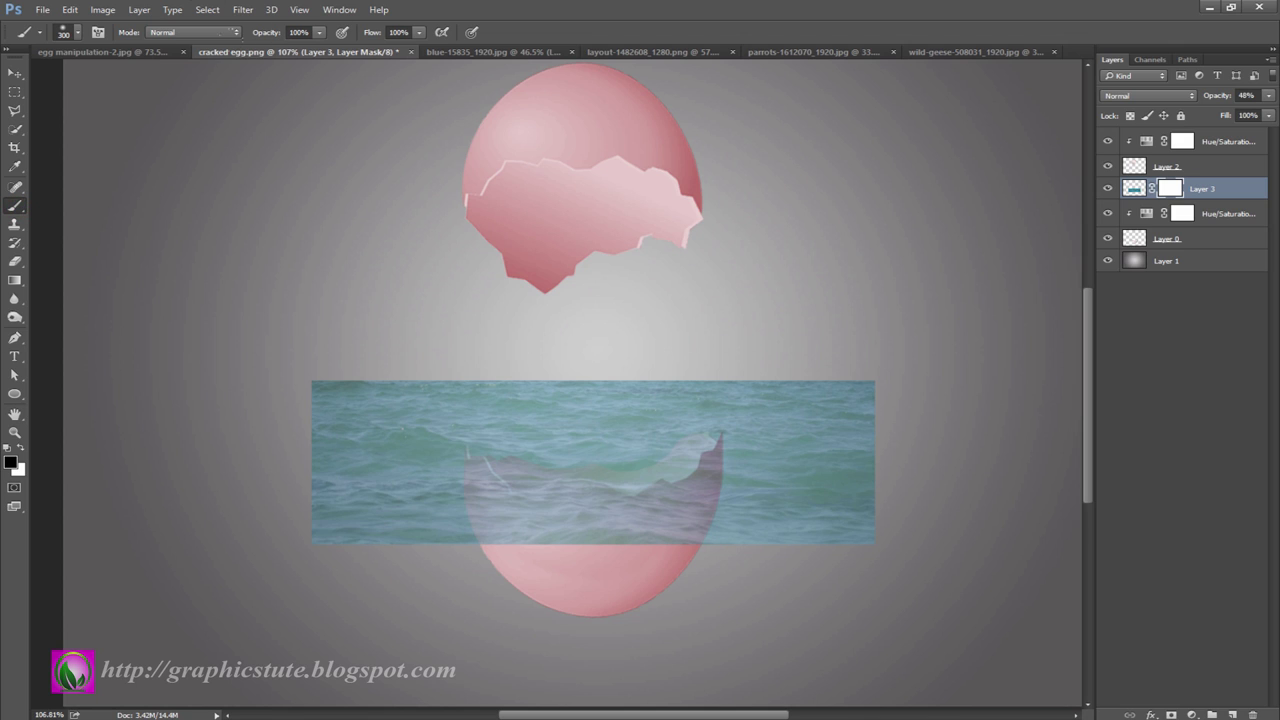
key("bracketleft")
key("bracketleft")
key("bracketleft")
left_click(467, 407)
left_click_drag(436, 413, 461, 386)
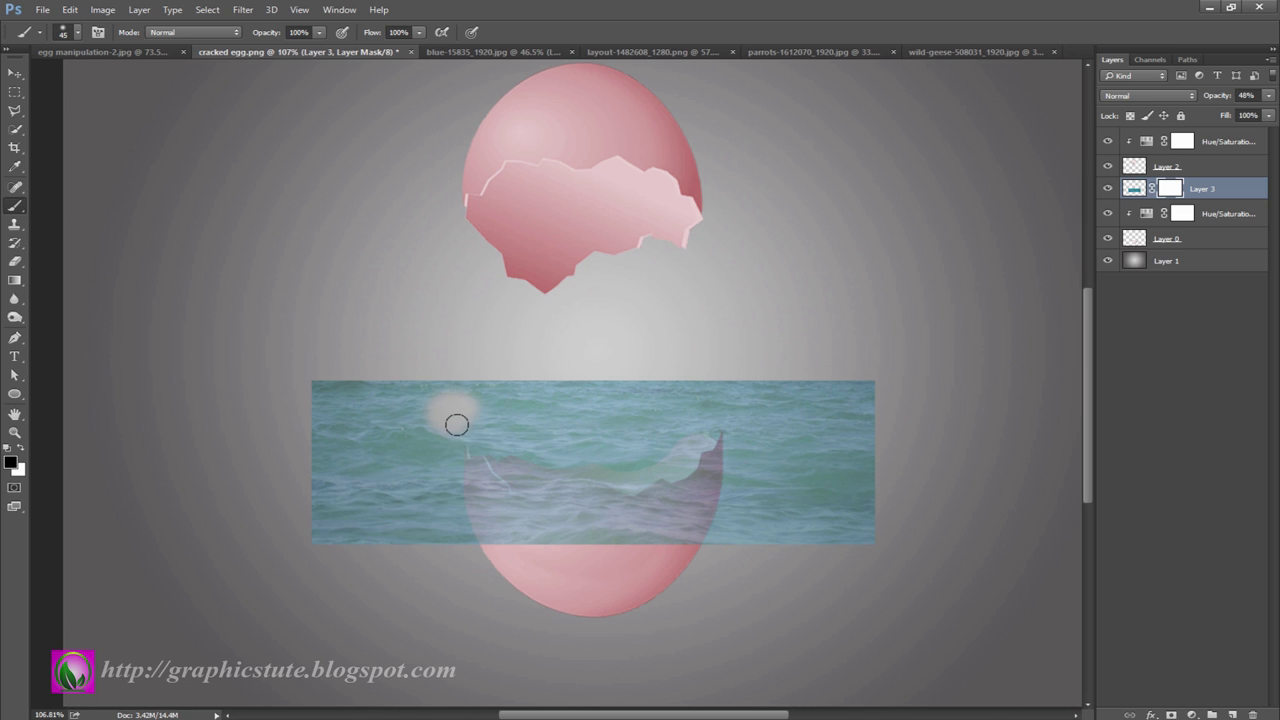
left_click(78, 33)
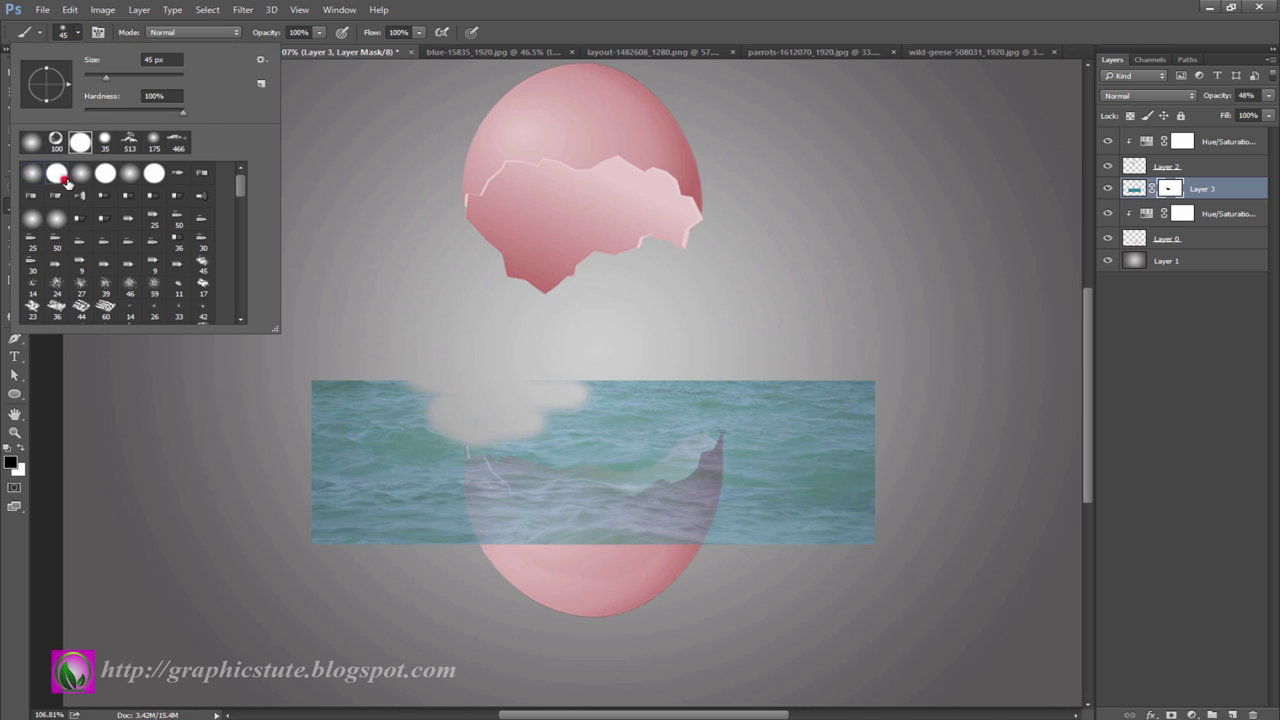
left_click(86, 42)
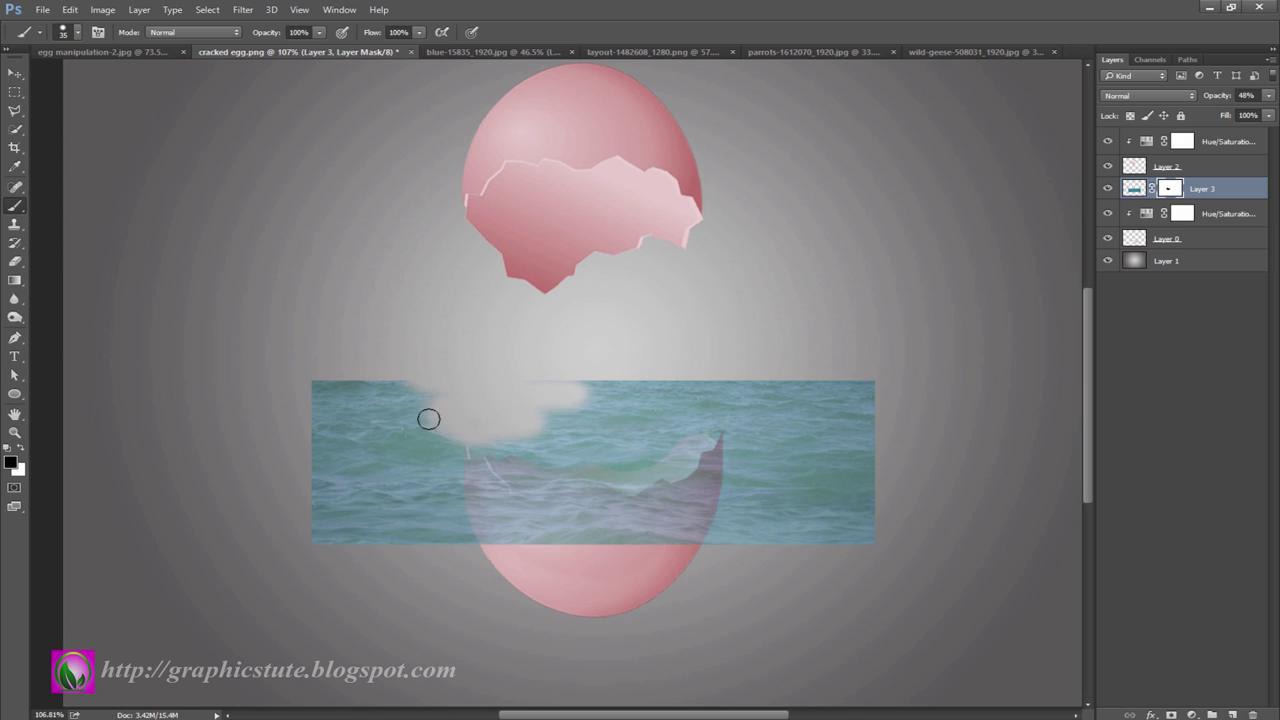
- Paint the mask black to hide water outside the lower shell's left, right and rim edges
key("bracketleft")
key("bracketleft")
mouse_move(459, 470)
left_mouse_down()
mouse_move(462, 440)
mouse_move(484, 451)
left_mouse_up()
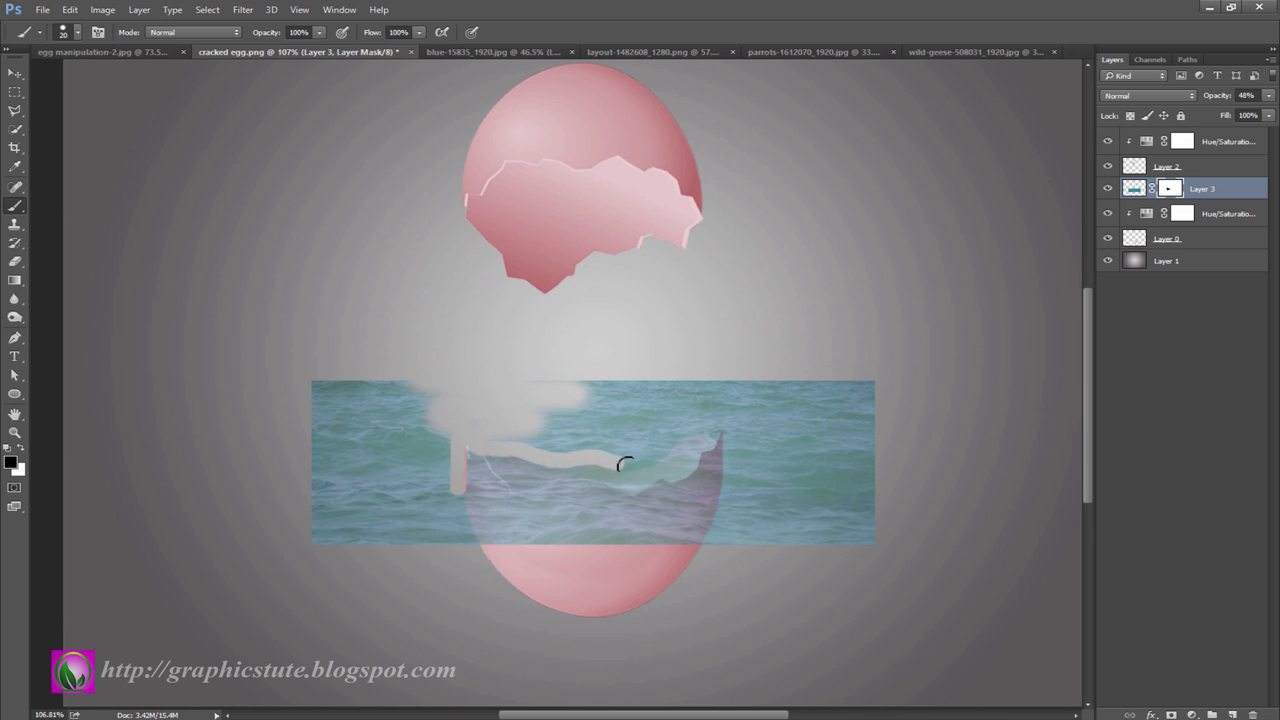
mouse_move(624, 464)
left_mouse_down()
mouse_move(691, 433)
mouse_move(726, 434)
left_mouse_up()
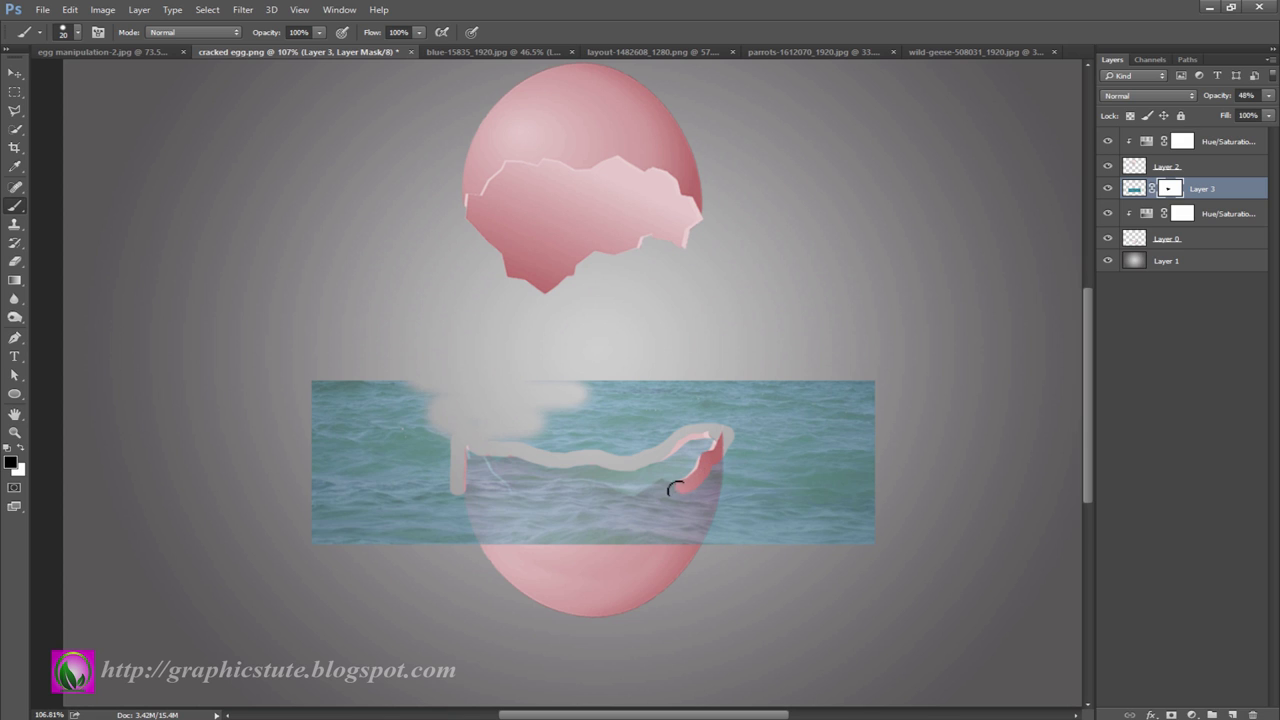
mouse_move(657, 490)
left_mouse_down()
mouse_move(503, 500)
mouse_move(485, 470)
mouse_move(471, 486)
mouse_move(492, 538)
left_mouse_up()
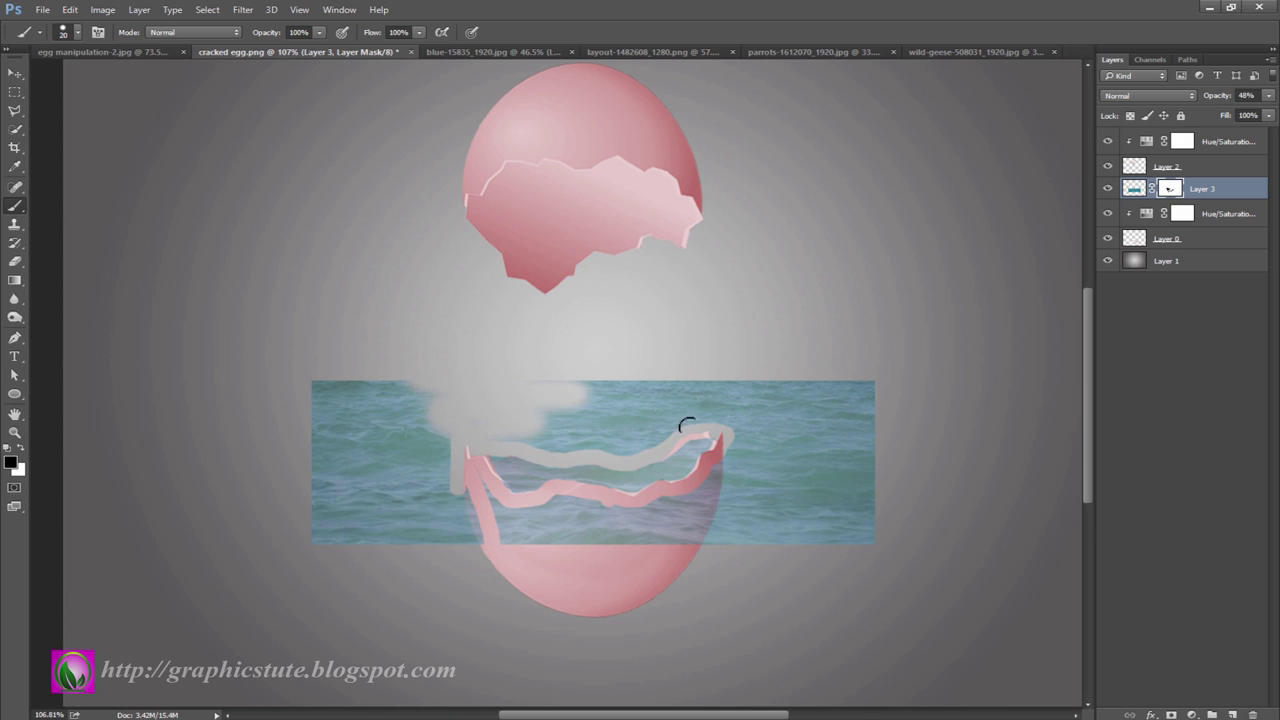
mouse_move(691, 487)
left_mouse_down()
mouse_move(605, 516)
mouse_move(472, 491)
mouse_move(509, 531)
mouse_move(646, 509)
mouse_move(709, 471)
mouse_move(738, 426)
mouse_move(609, 537)
mouse_move(849, 526)
mouse_move(866, 374)
mouse_move(694, 386)
mouse_move(688, 408)
mouse_move(631, 429)
mouse_move(476, 416)
mouse_move(517, 369)
mouse_move(586, 403)
mouse_move(617, 383)
mouse_move(653, 402)
left_mouse_up()
key("bracketright")
key("bracketright")
mouse_move(300, 371)
left_mouse_down()
mouse_move(397, 389)
mouse_move(432, 443)
mouse_move(454, 534)
mouse_move(354, 371)
mouse_move(403, 437)
mouse_move(330, 416)
mouse_move(349, 451)
mouse_move(343, 523)
mouse_move(387, 533)
mouse_move(358, 424)
mouse_move(366, 517)
mouse_move(403, 526)
left_mouse_up()
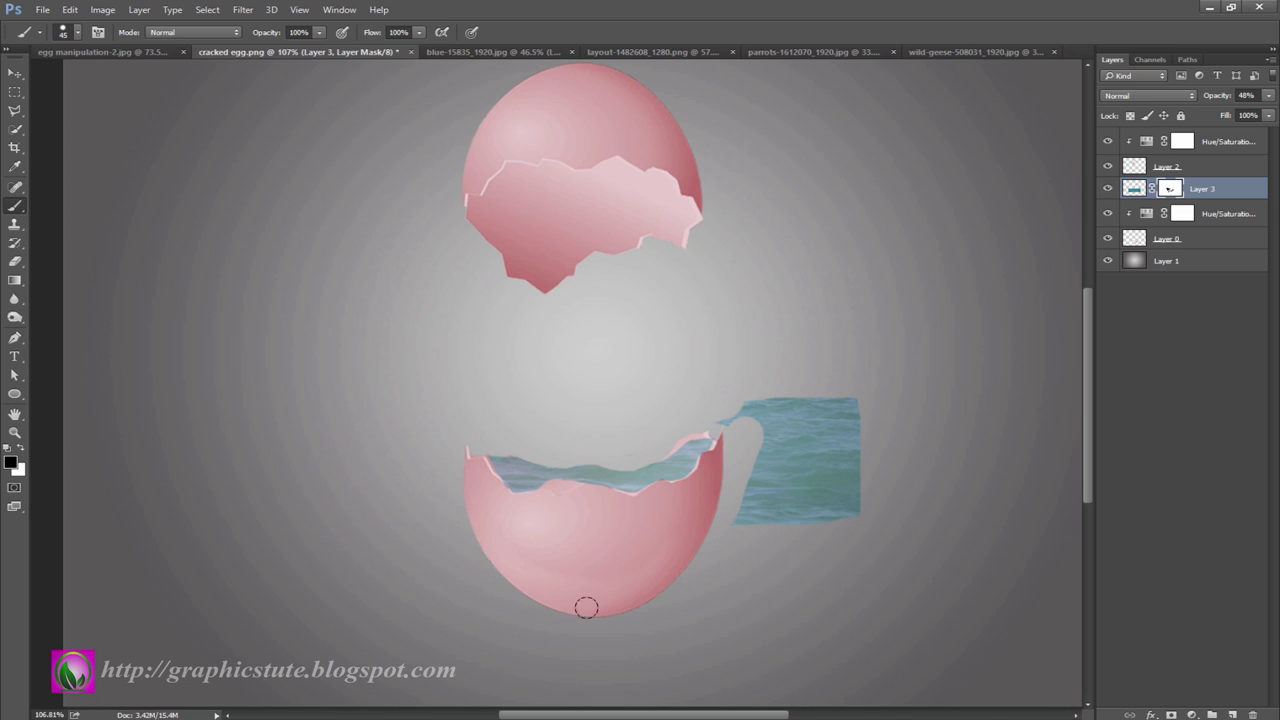
mouse_move(744, 529)
left_mouse_down()
mouse_move(726, 406)
mouse_move(846, 394)
mouse_move(807, 512)
mouse_move(760, 414)
mouse_move(814, 389)
mouse_move(814, 542)
left_mouse_up()
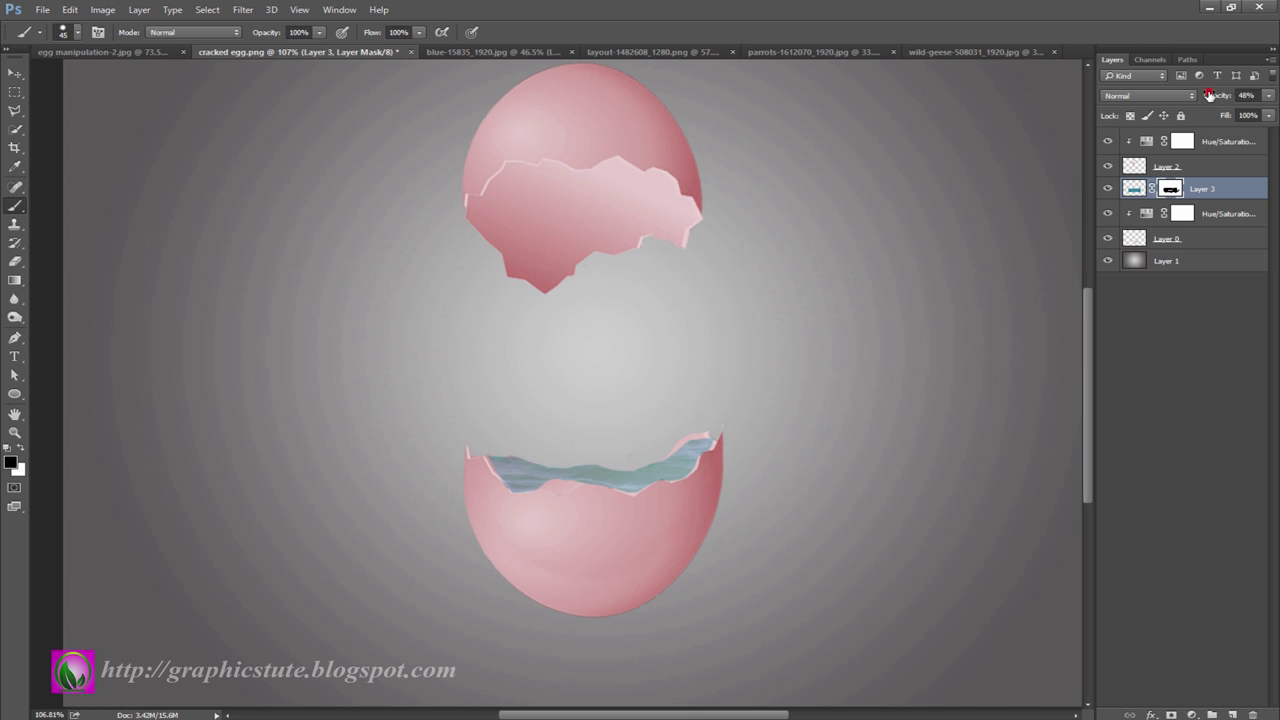
- Set the water layer to 100% opacity and refine its mask along the shell's left rim
left_click_drag(1209, 94, 1273, 96)
left_click(1230, 183)
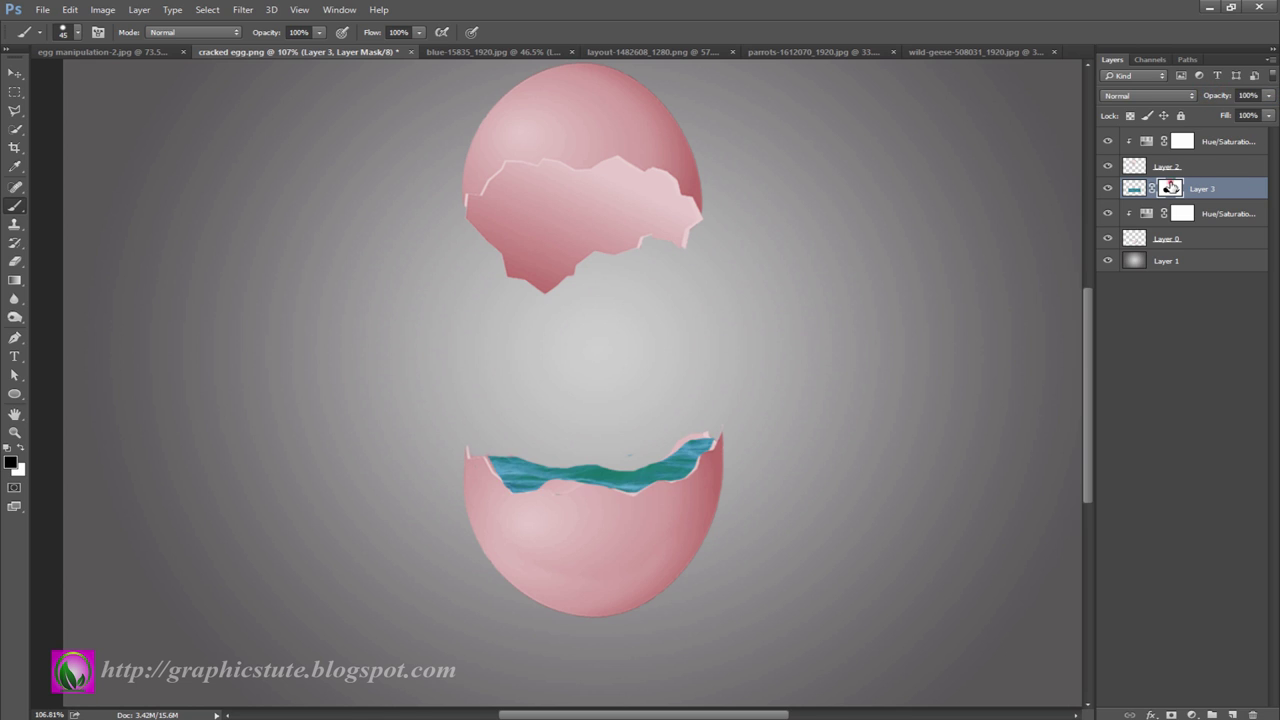
key("x")
key("bracketleft")
key("bracketleft")
key("bracketleft")
left_click_drag(480, 453, 460, 454)
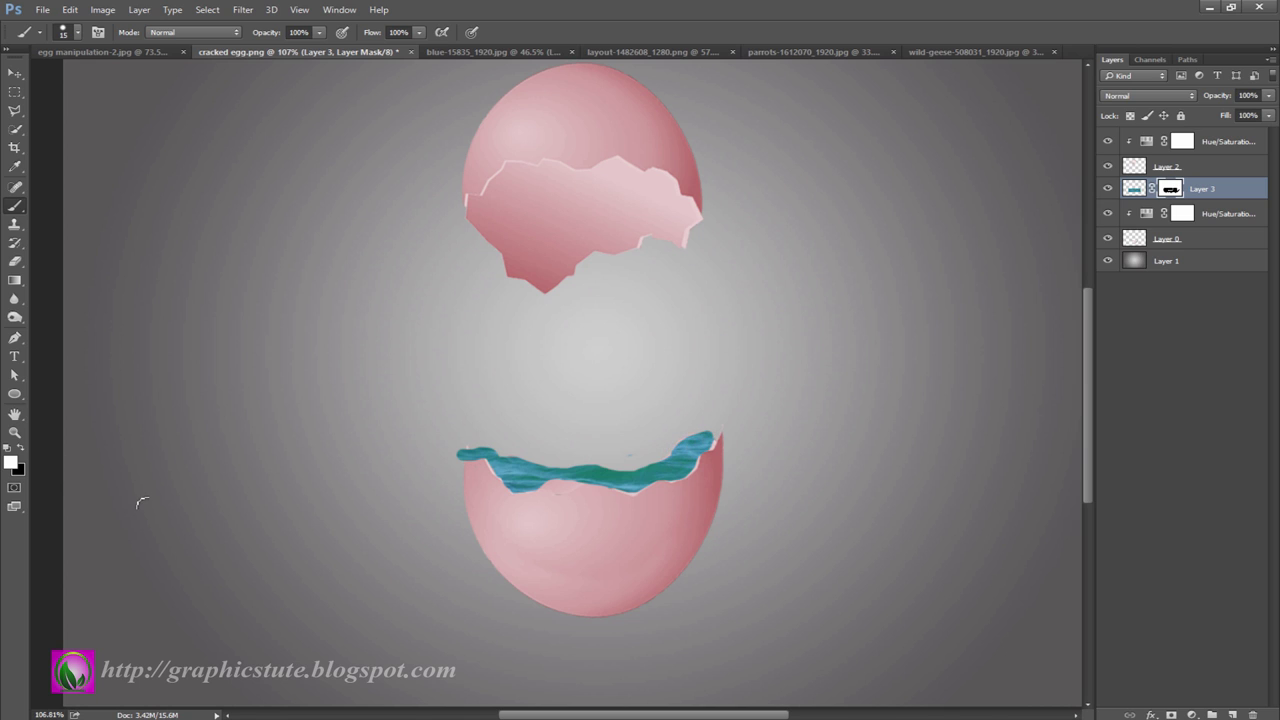
key("x")
left_click_drag(466, 463, 455, 440)
left_click_drag(470, 441, 490, 444)
- Tidy the water mask along the right rim, then bring up the ship image
key("x")
key("x")
left_click_drag(719, 440, 701, 433)
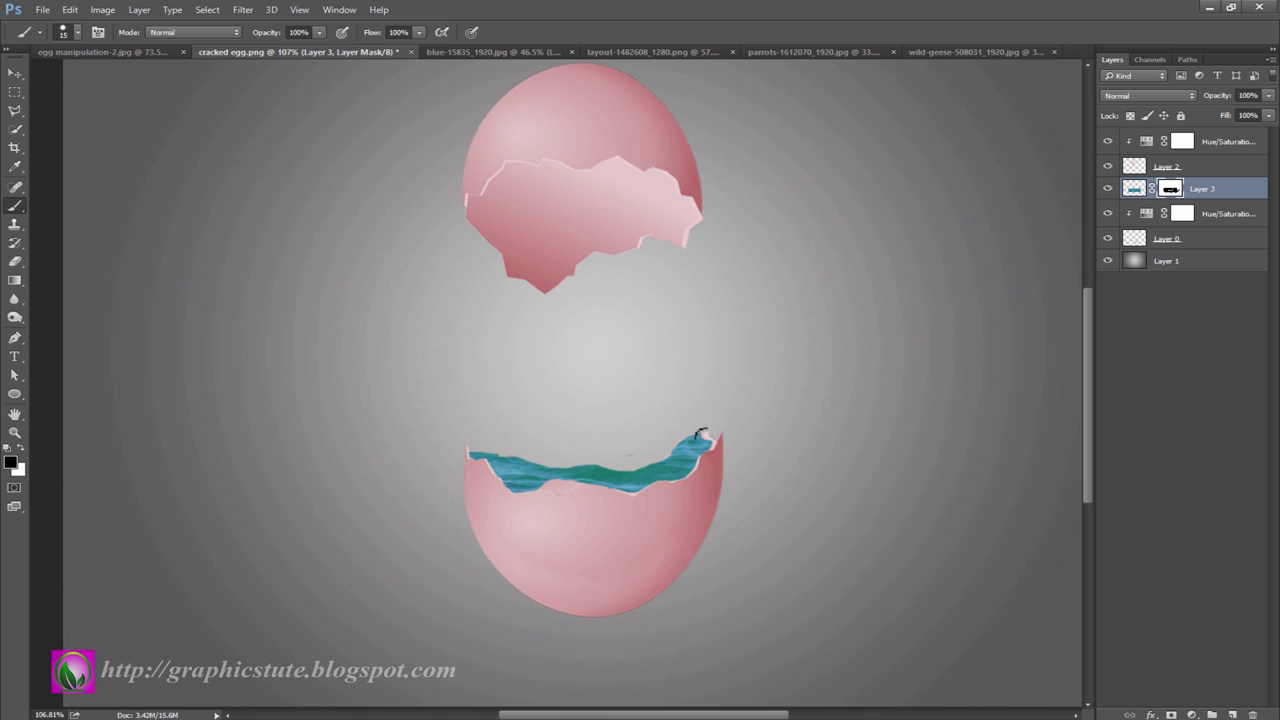
key("x")
left_click_drag(686, 442, 704, 441)
left_click(1107, 189)
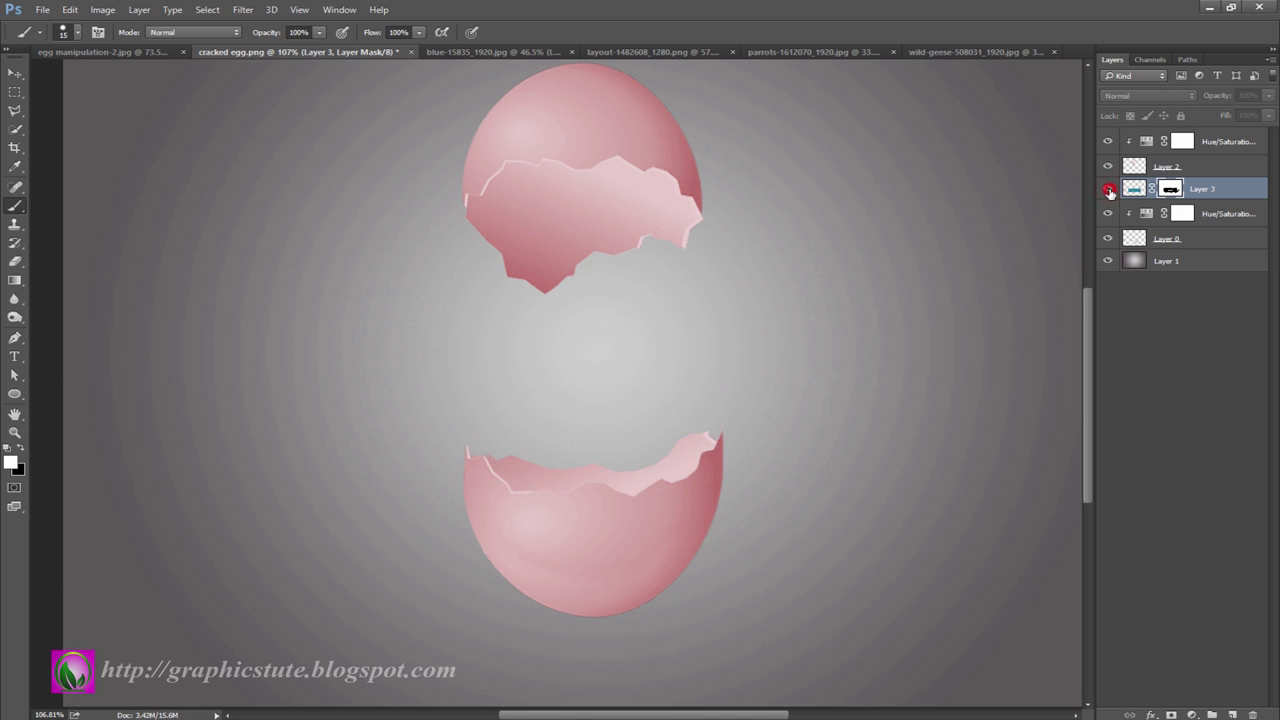
left_click(612, 56)
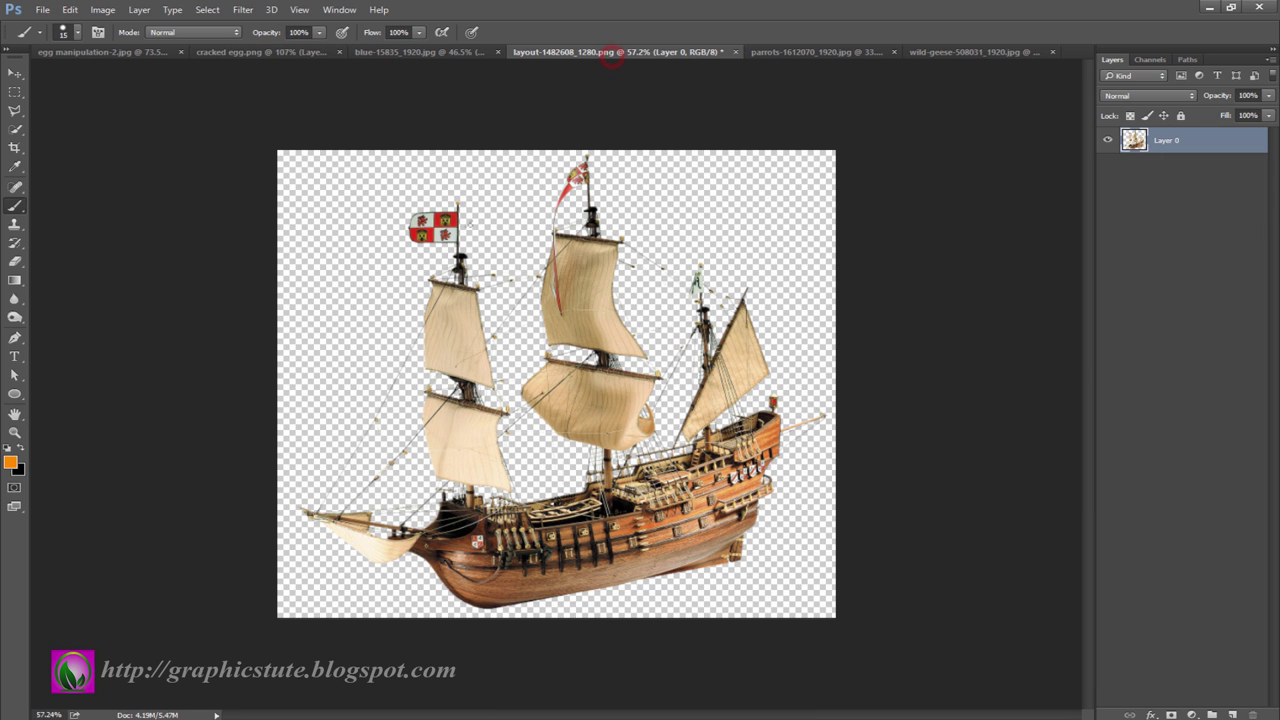
- Bring the ship into the egg document, shrink it, flip it horizontally and set it on the water at left
left_click(14, 73)
mouse_move(578, 512)
left_mouse_down()
mouse_move(203, 173)
mouse_move(527, 424)
left_mouse_up()
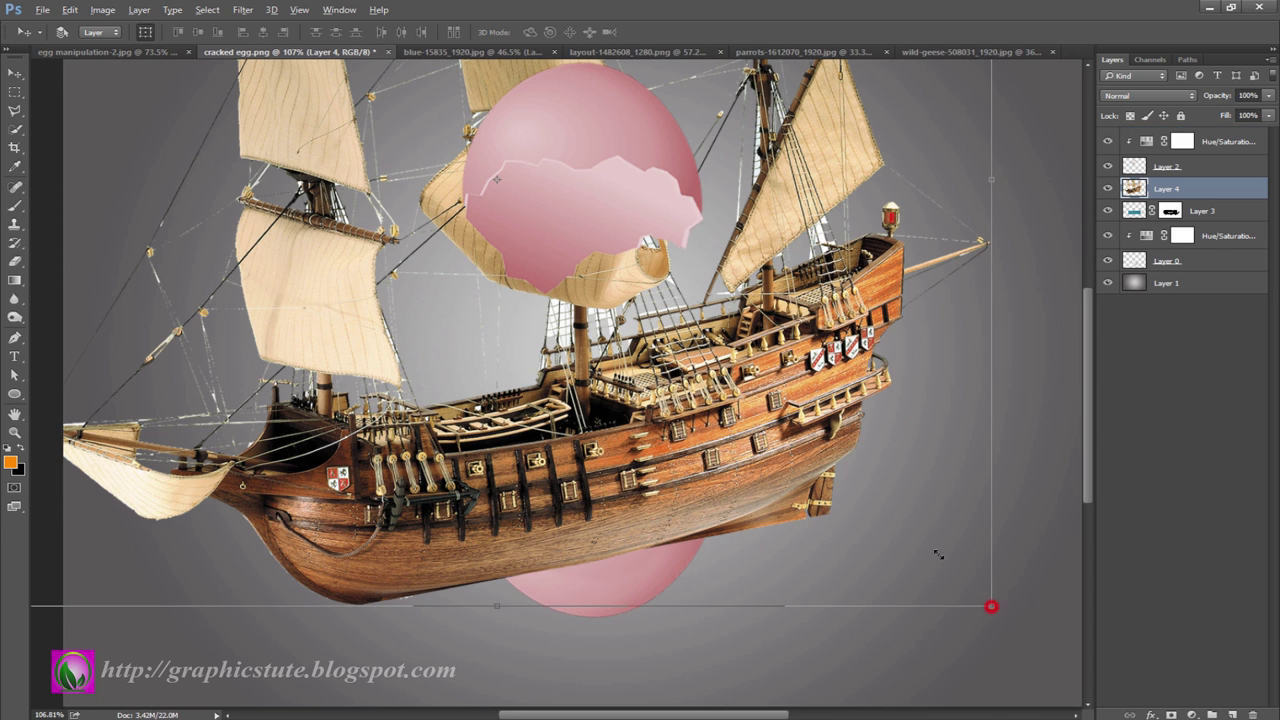
left_click_drag(988, 607, 593, 263)
left_click_drag(495, 179, 607, 374)
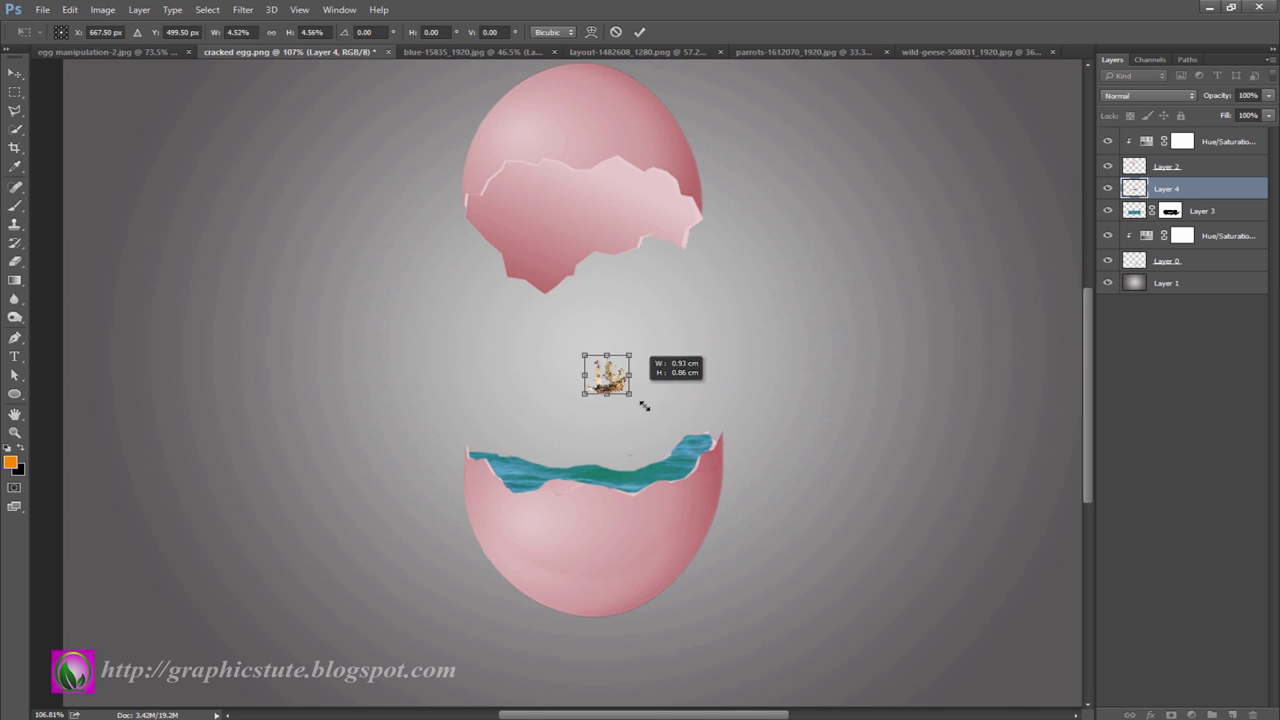
mouse_move(704, 460)
left_mouse_down()
mouse_move(648, 410)
mouse_move(555, 437)
left_mouse_up()
right_click(617, 392)
left_click(670, 599)
left_click_drag(590, 391, 514, 460)
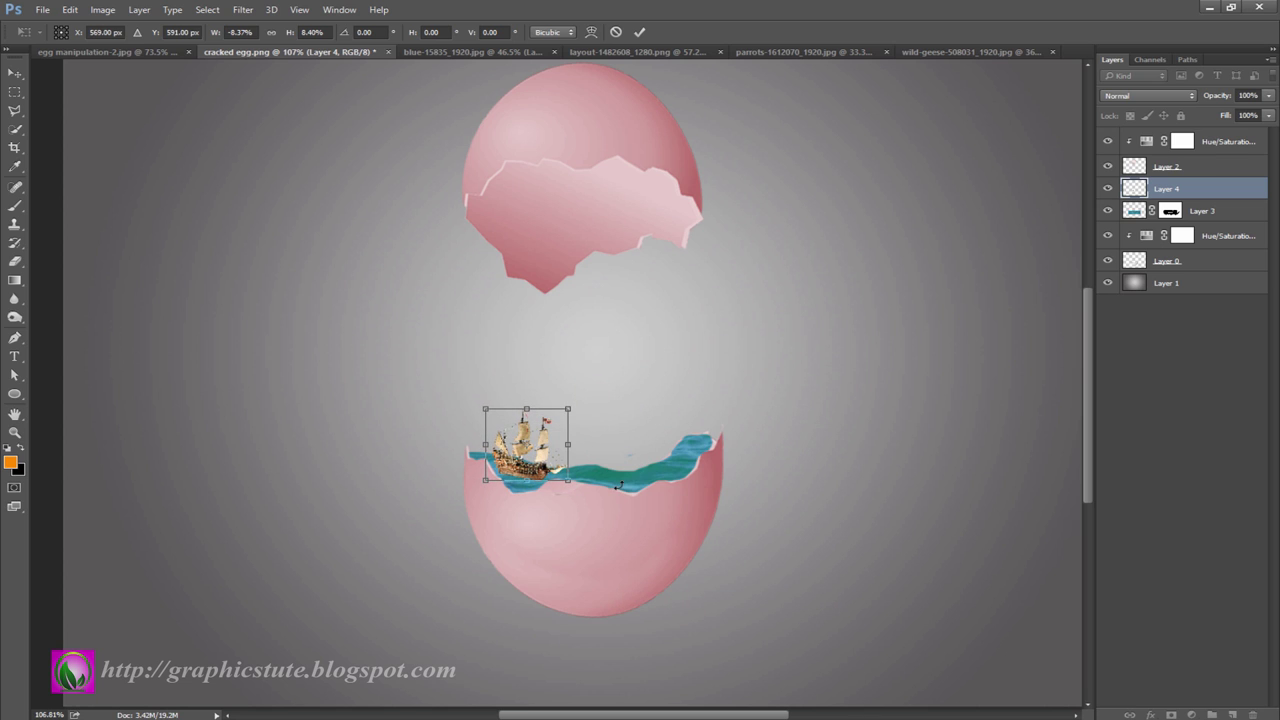
key("Return")
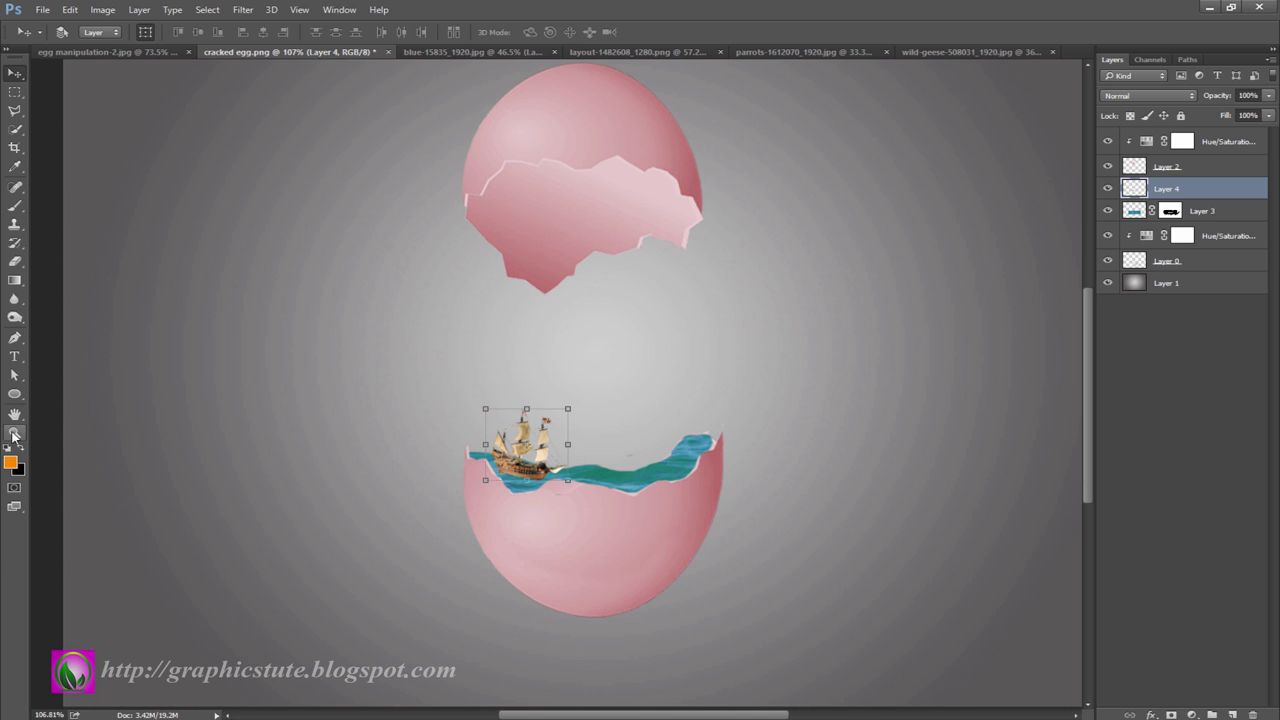
- Zoom in on the ship and set up a smaller eraser at 60% strength
left_click(14, 432)
left_click_drag(371, 478, 400, 556)
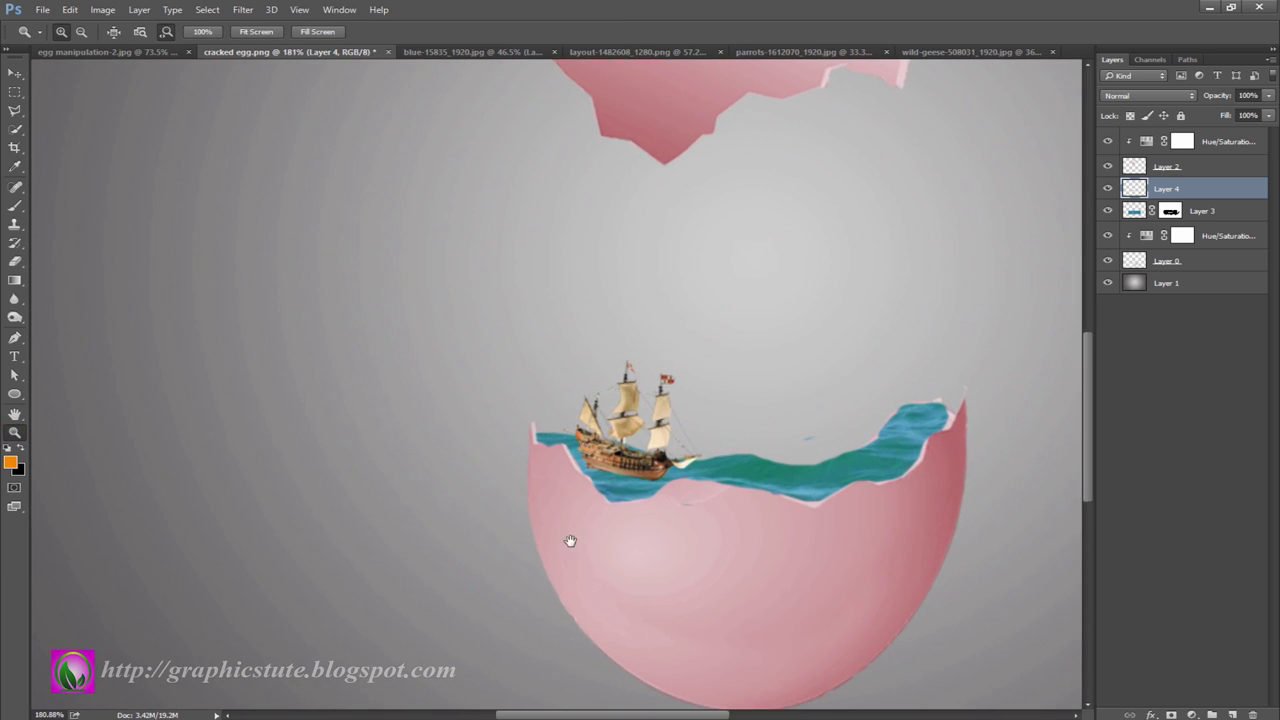
left_click_drag(592, 530, 312, 505)
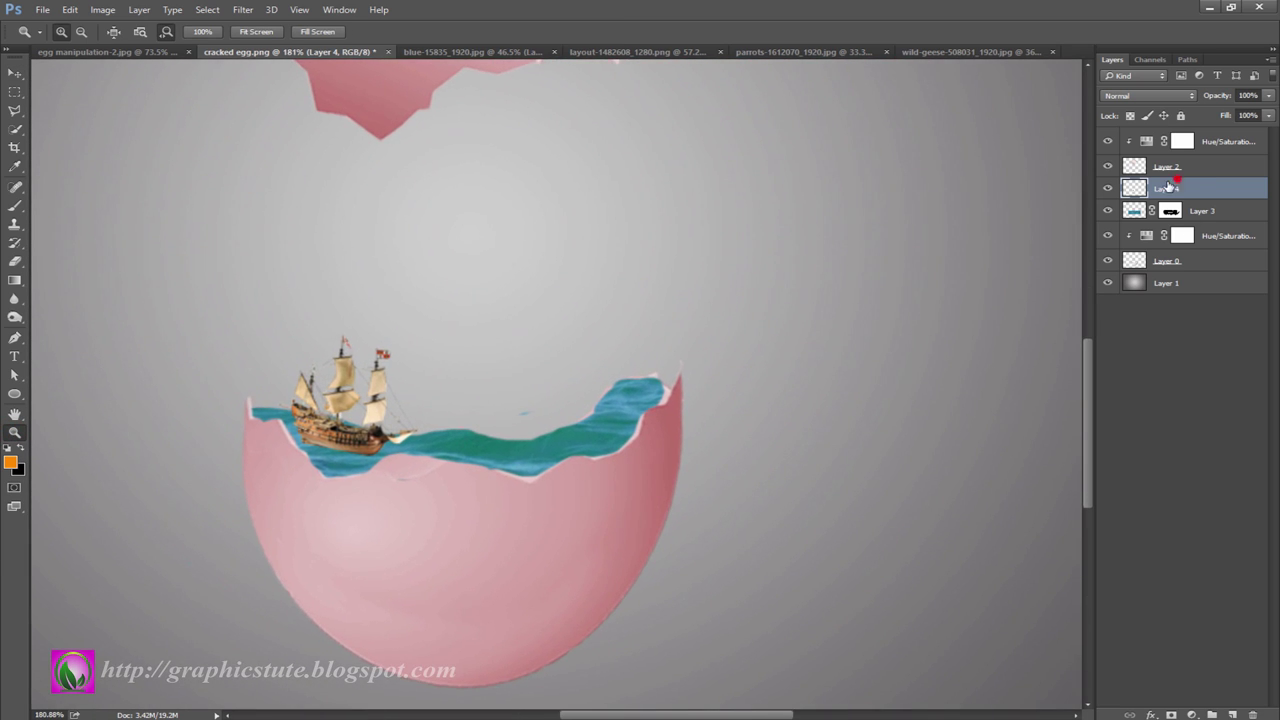
left_click(14, 261)
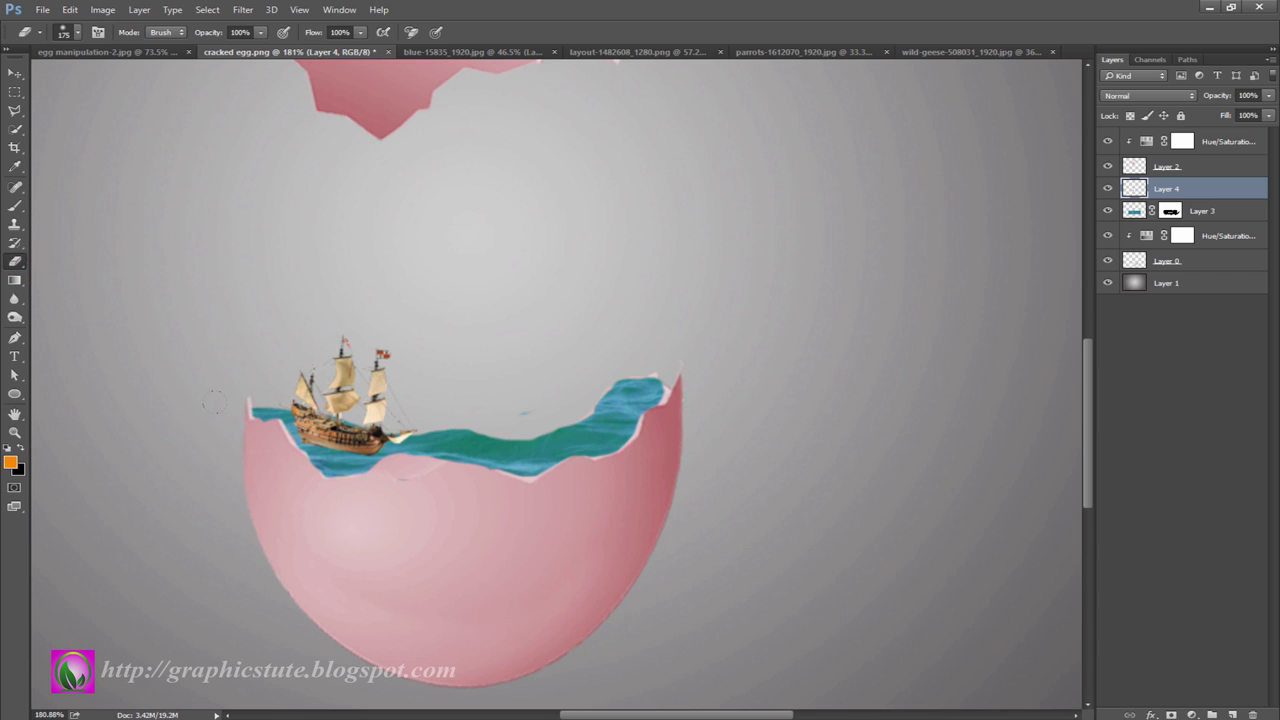
key("bracketleft")
left_click_drag(207, 34, 186, 36)
left_click(14, 432)
mouse_move(543, 557)
left_mouse_down()
mouse_move(471, 457)
mouse_move(484, 480)
left_mouse_up()
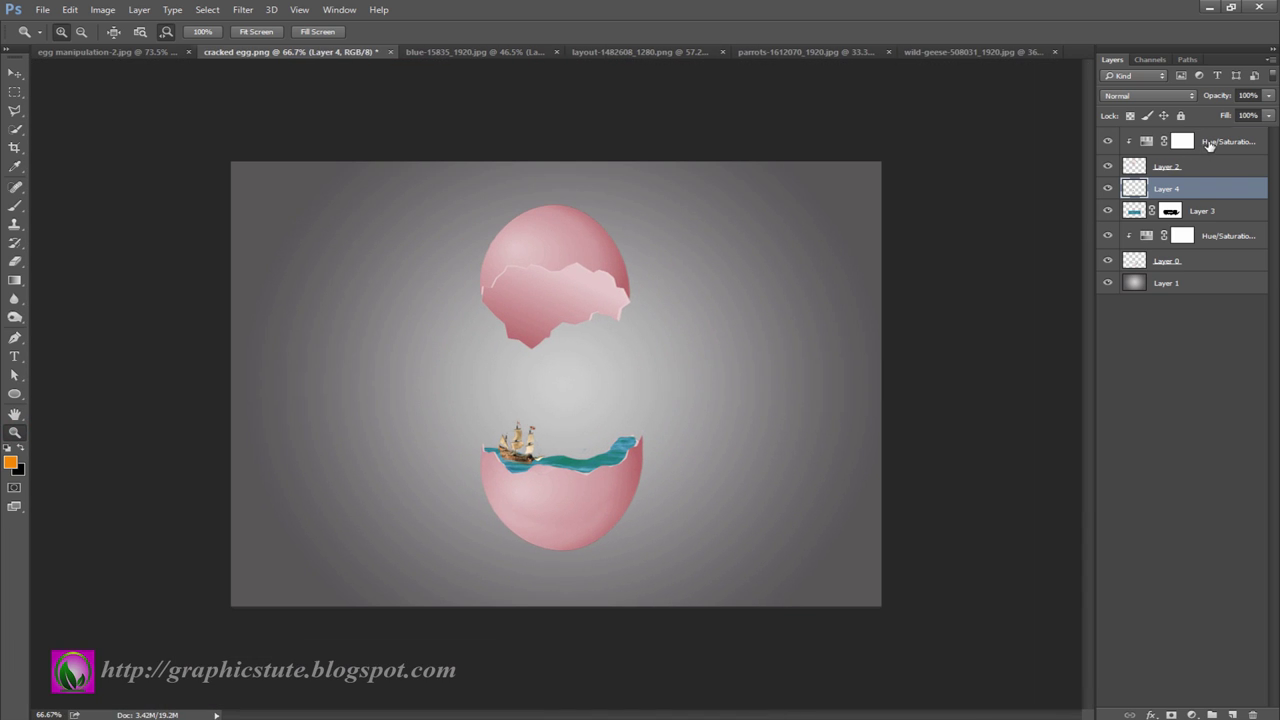
- Add a new top layer and choose a large cloud brush with white as the foreground colour
left_click(1209, 143)
left_click(1233, 714)
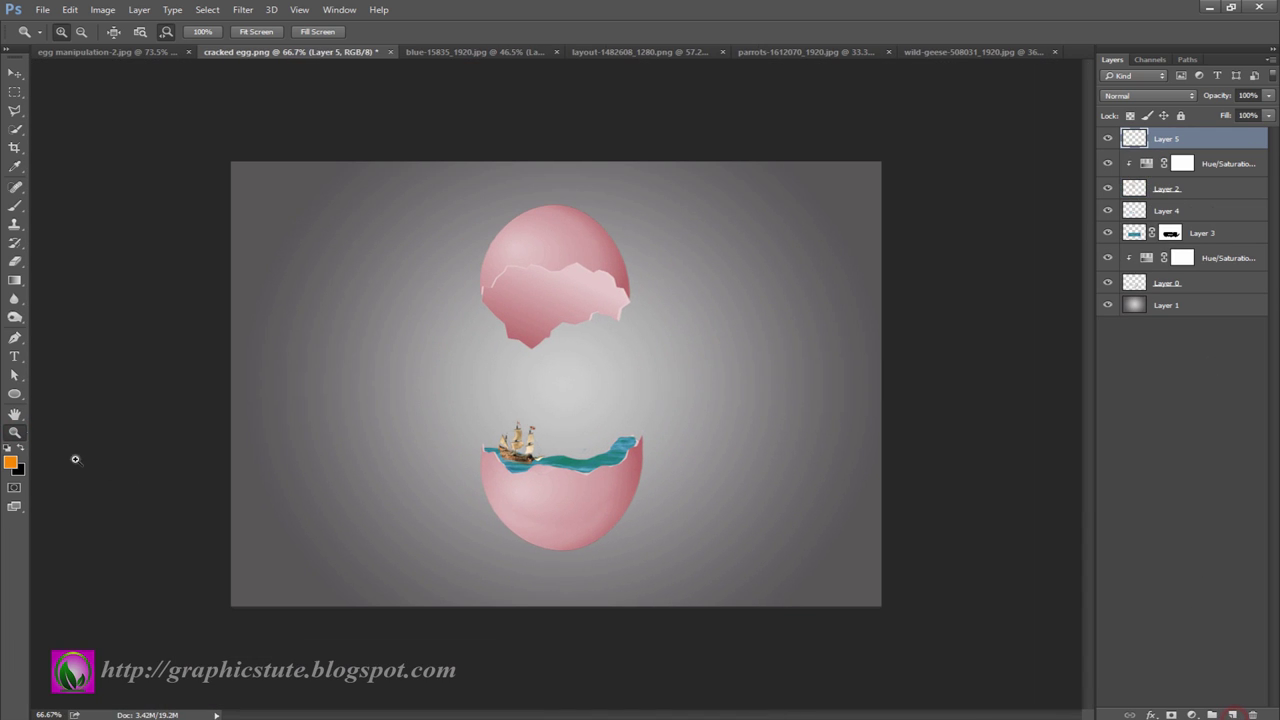
left_click(8, 446)
left_click(23, 448)
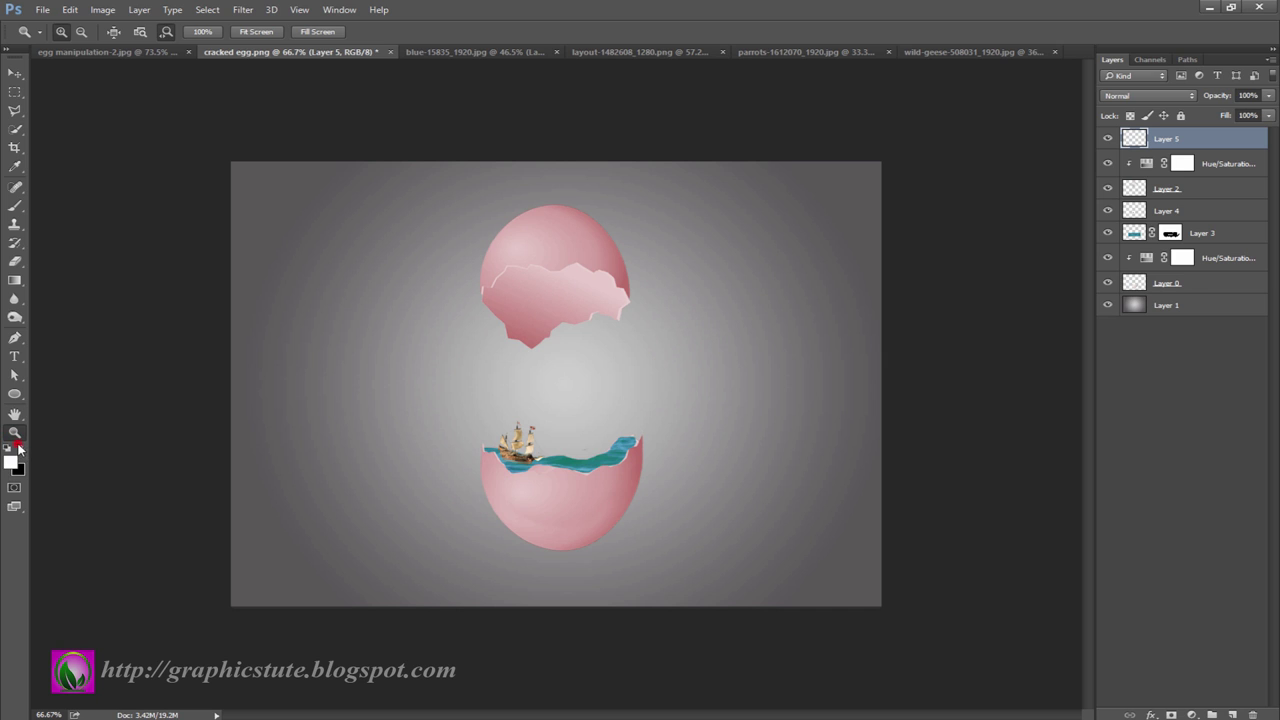
left_click(15, 205)
left_click(80, 33)
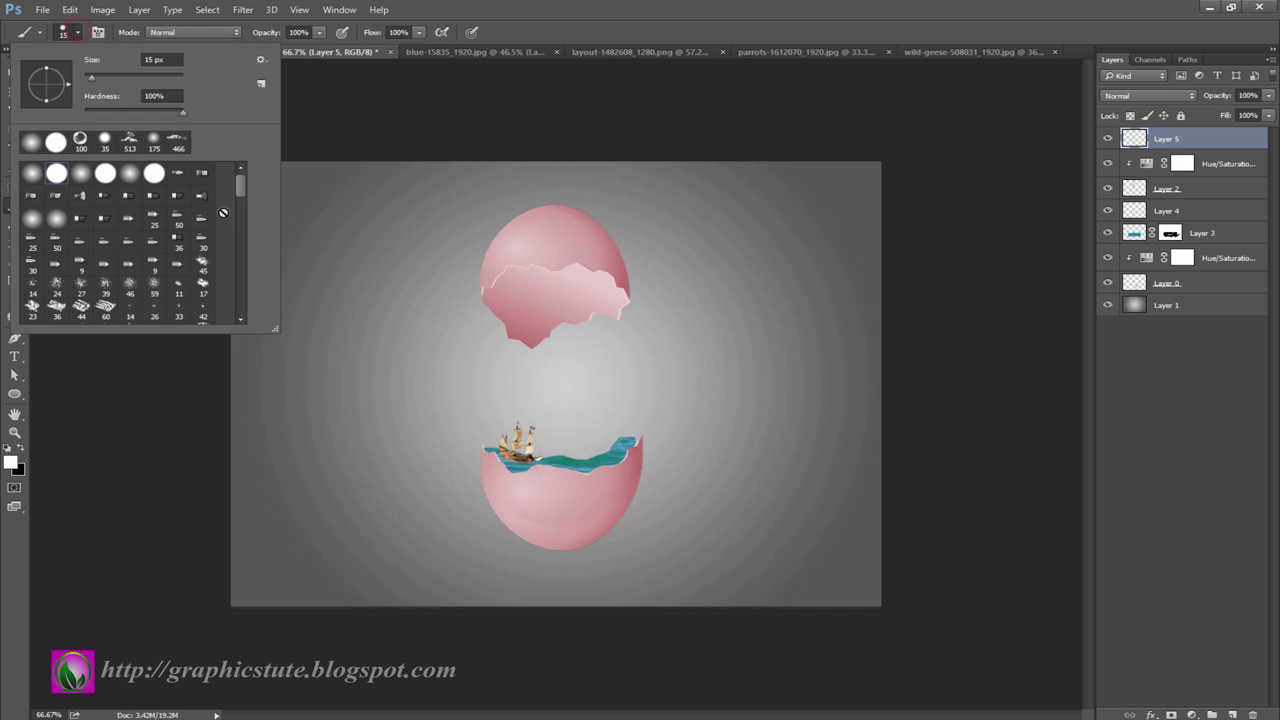
left_click_drag(240, 188, 240, 298)
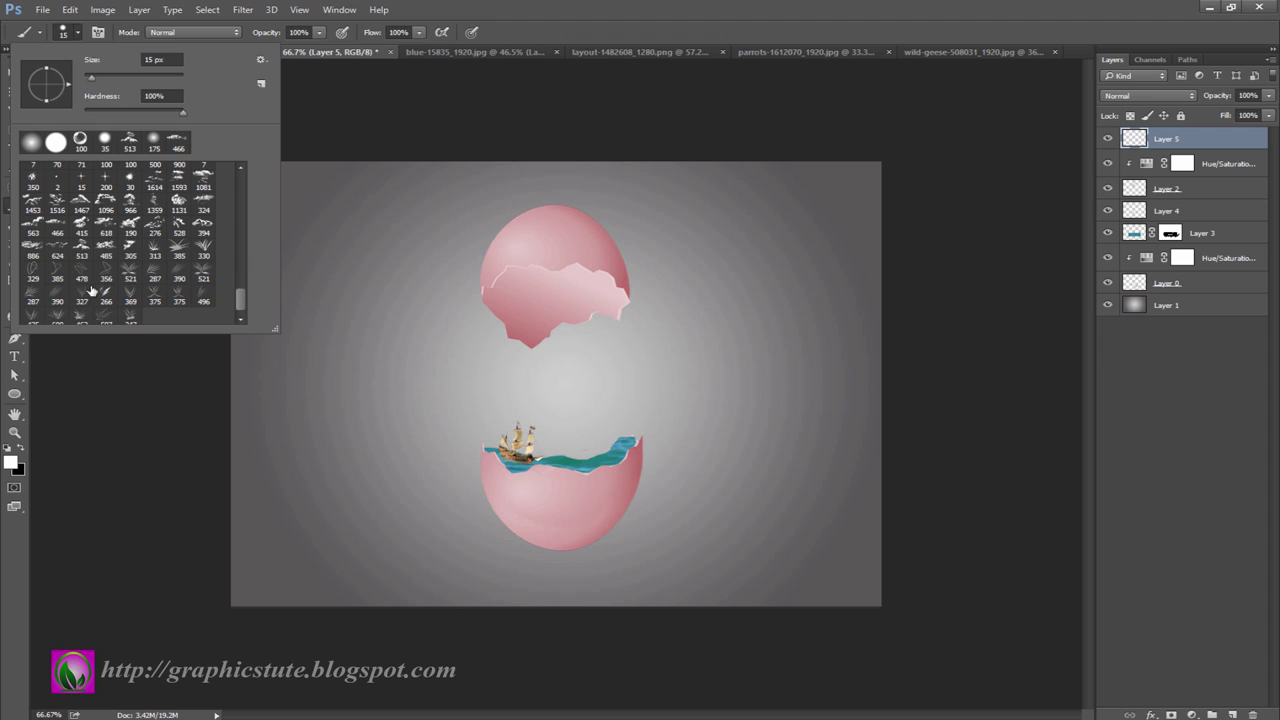
left_click(79, 229)
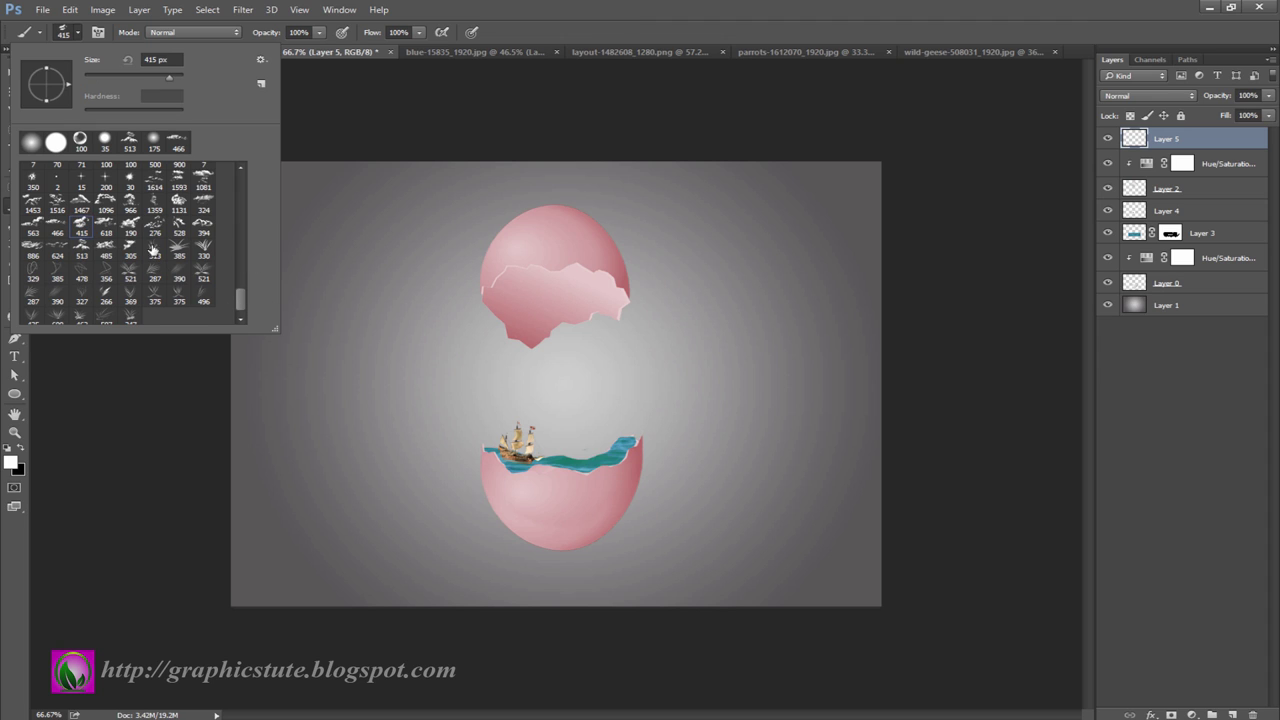
left_click(80, 250)
- Stamp white clouds beside the upper shell, shrink them, and duplicate the cloud layer
left_click(80, 36)
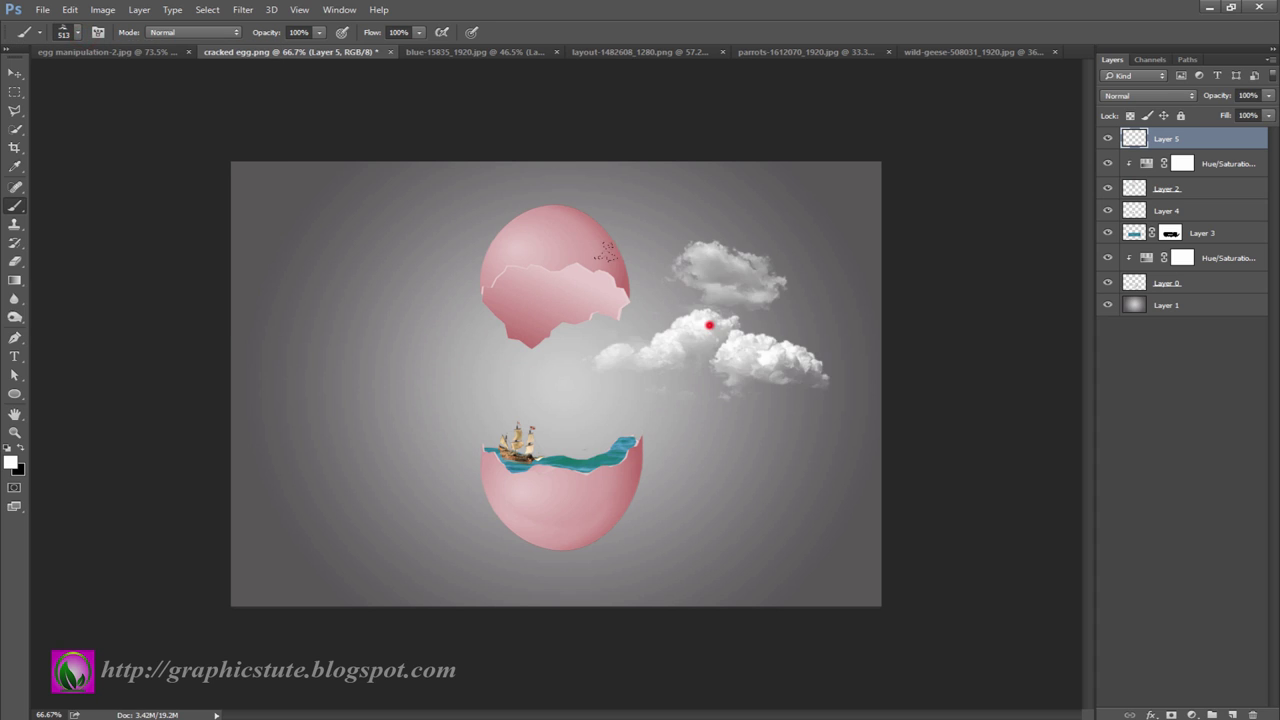
left_click(706, 323)
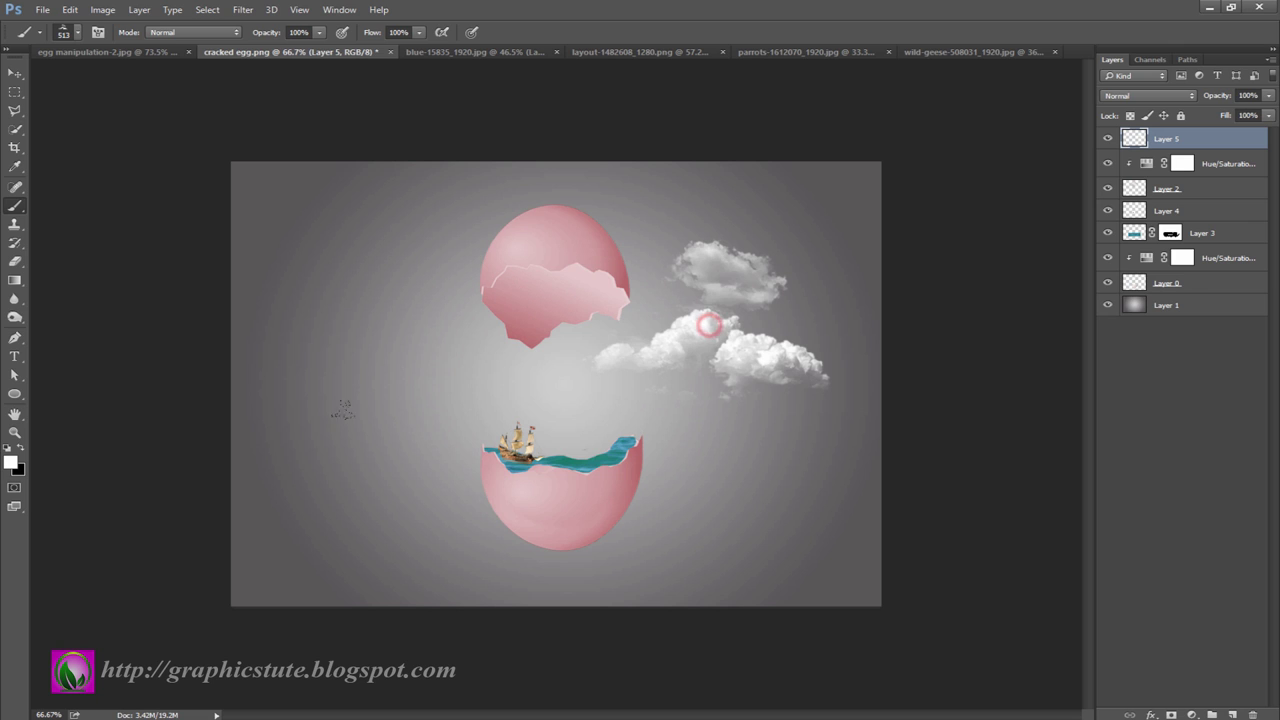
left_click(14, 75)
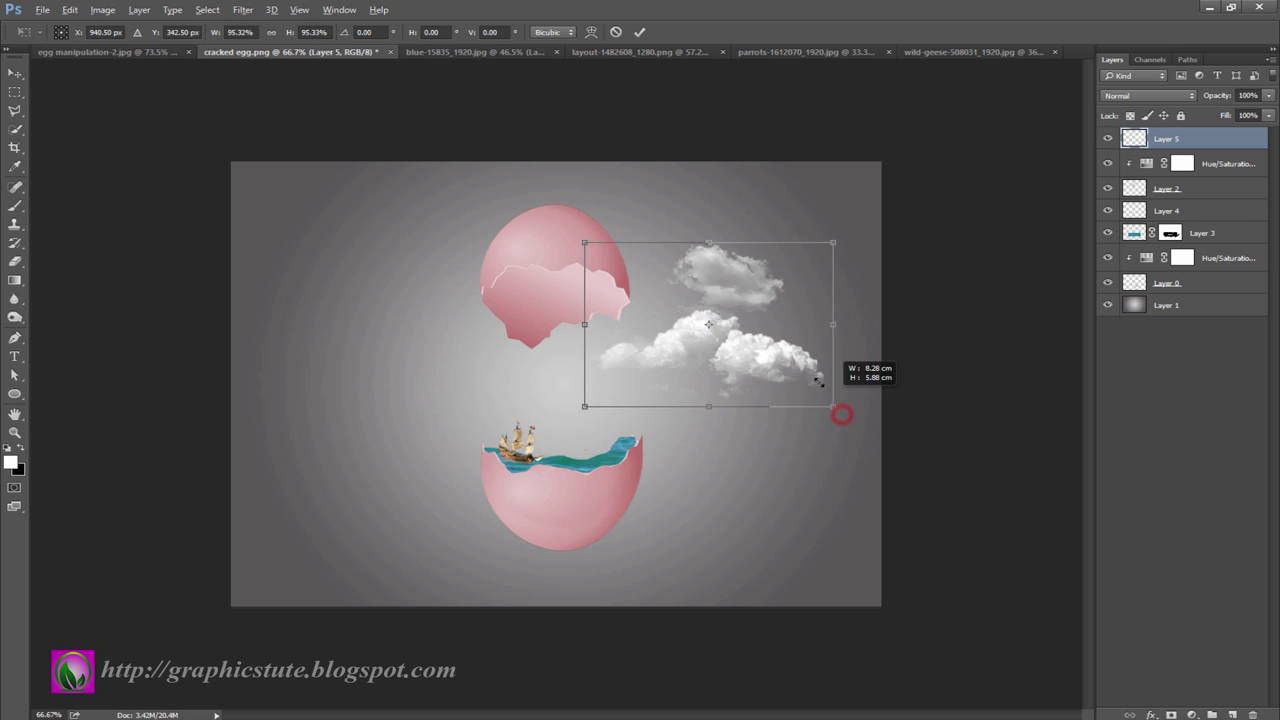
mouse_move(840, 412)
left_mouse_down()
mouse_move(751, 350)
mouse_move(535, 301)
mouse_move(631, 321)
left_mouse_up()
key("Return")
key("ctrl+j")
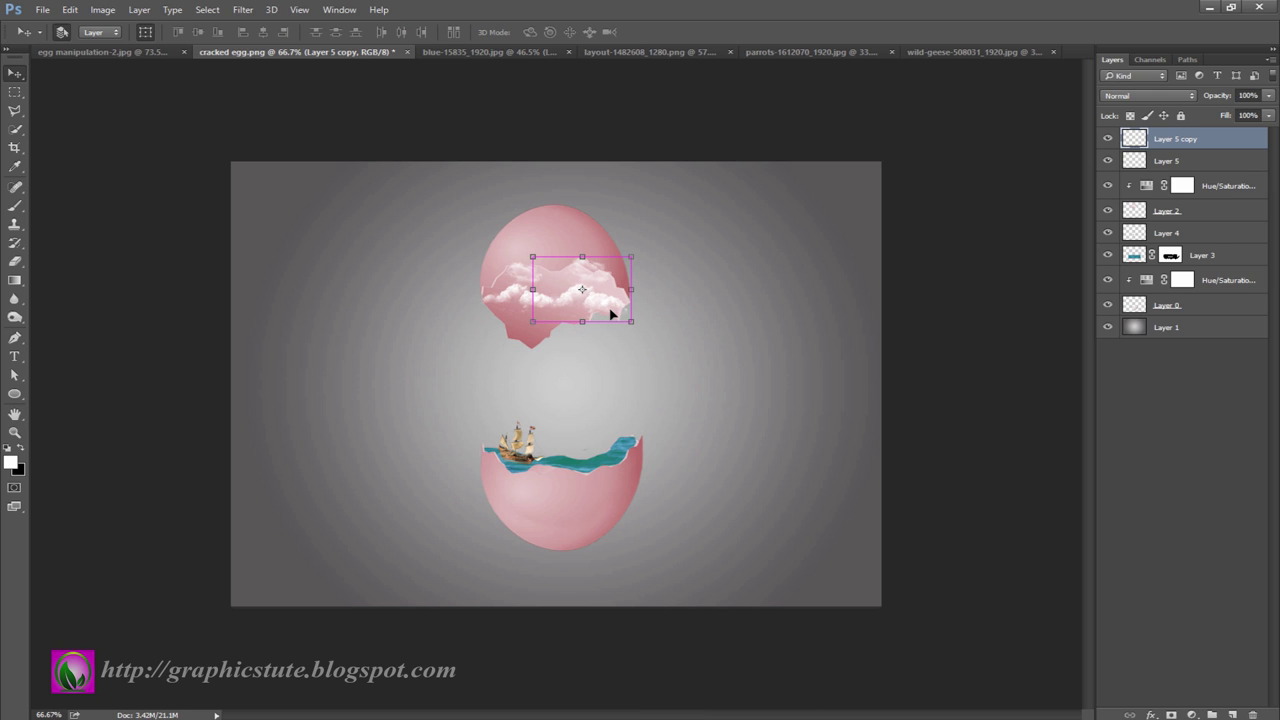
- Stack several more cloud copies, shifting each into place inside the upper eggshell
key("Return")
key("ctrl+j")
mouse_move(610, 310)
left_mouse_down()
mouse_move(548, 330)
mouse_move(572, 288)
left_mouse_up()
key("ctrl+j")
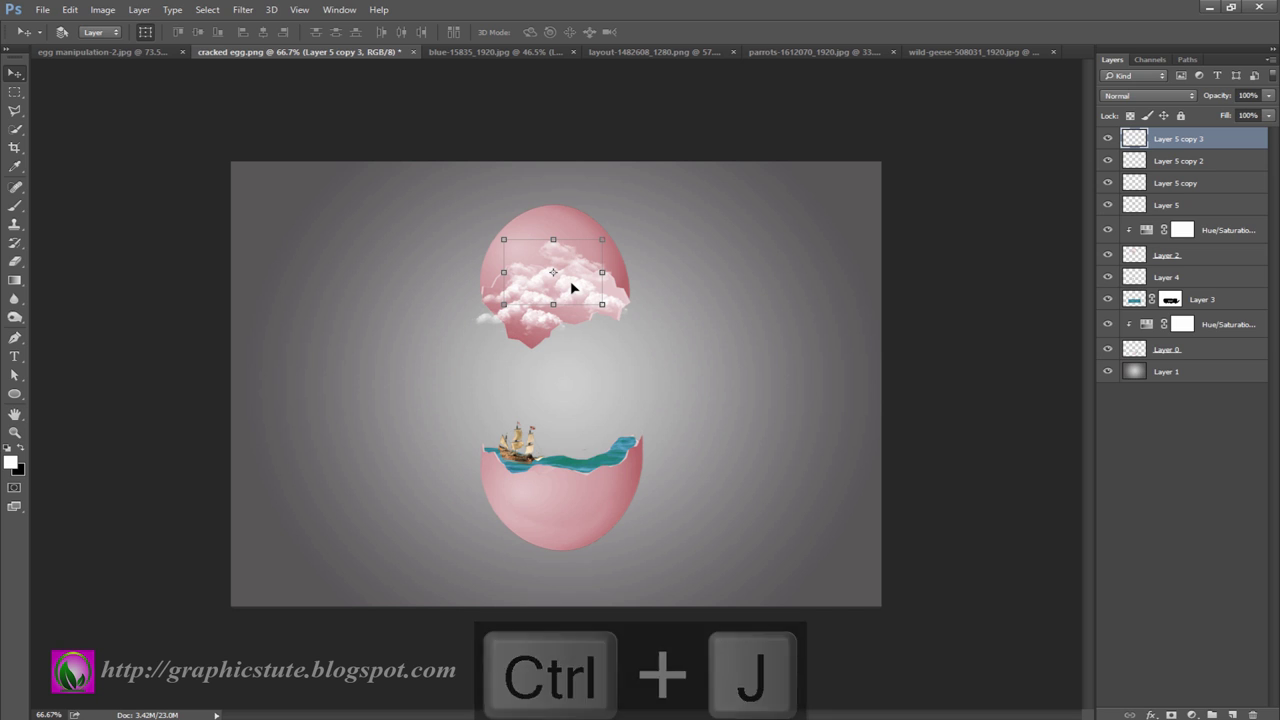
key("ctrl+j")
mouse_move(572, 288)
left_mouse_down()
mouse_move(576, 316)
mouse_move(606, 320)
mouse_move(530, 338)
left_mouse_up()
key("ctrl+j")
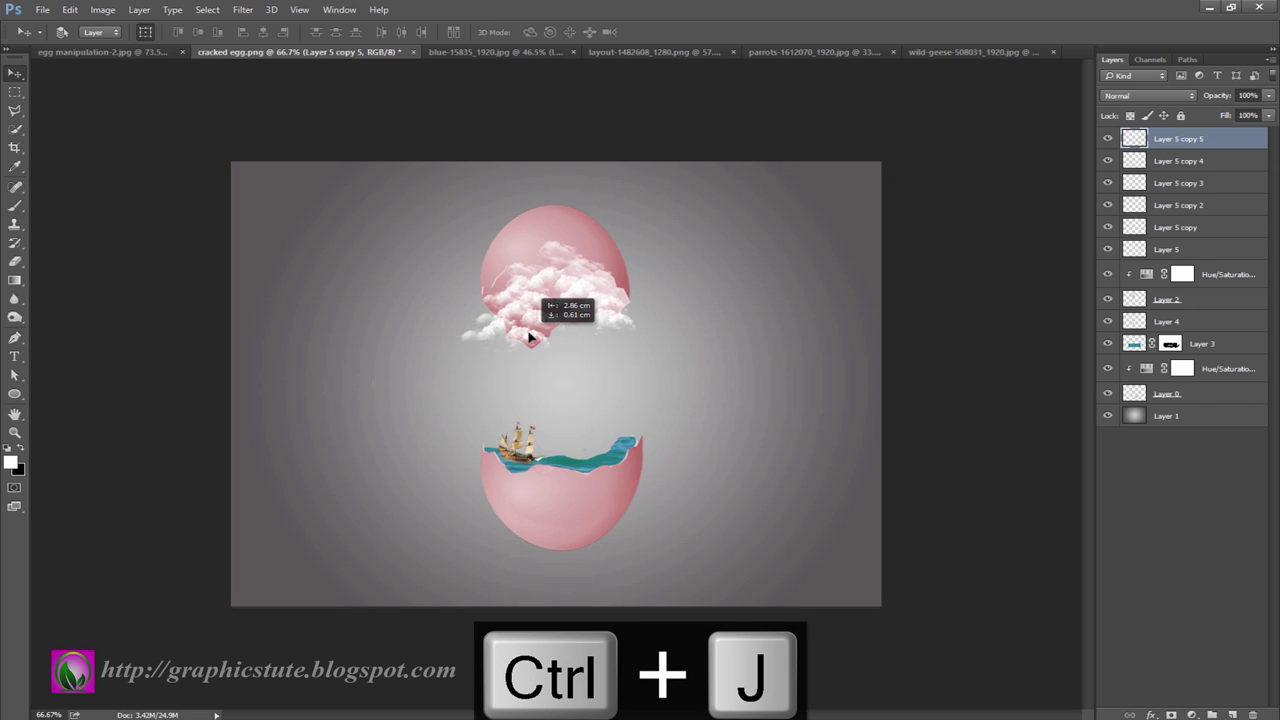
left_click_drag(530, 338, 518, 294)
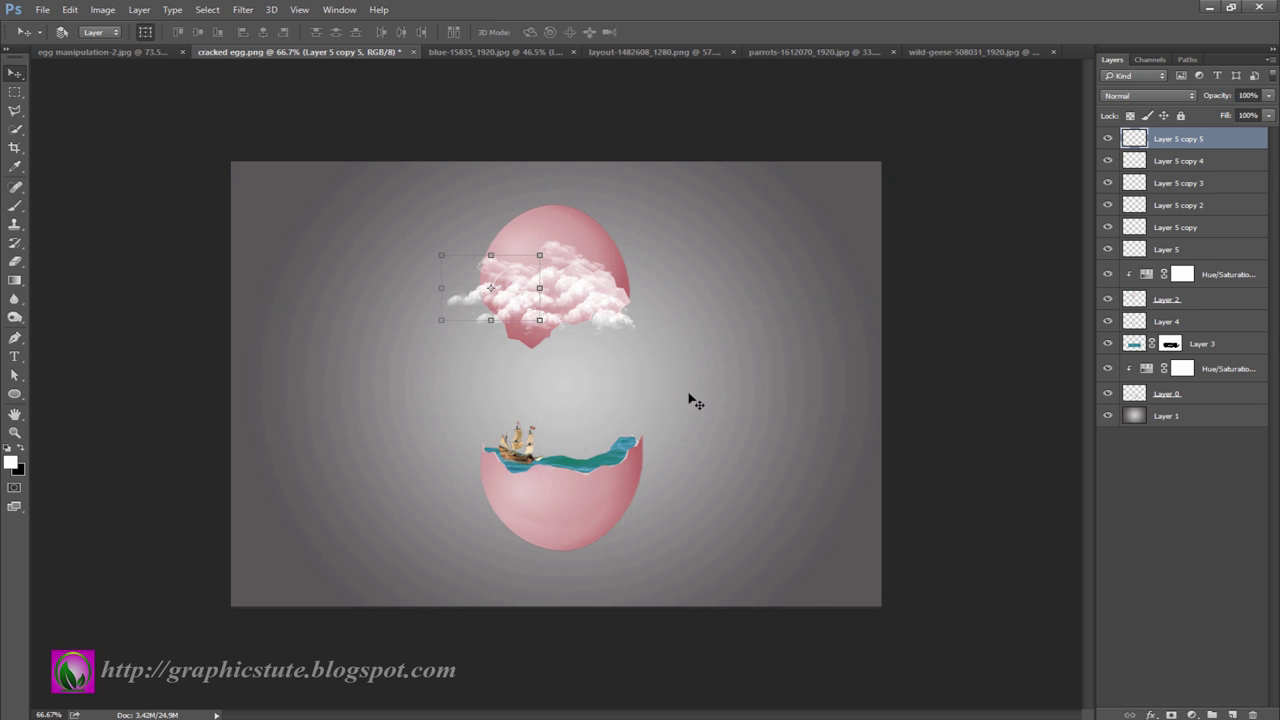
- Erase stray cloud edges on the copies with a size 50, 100% opacity eraser
left_click(15, 260)
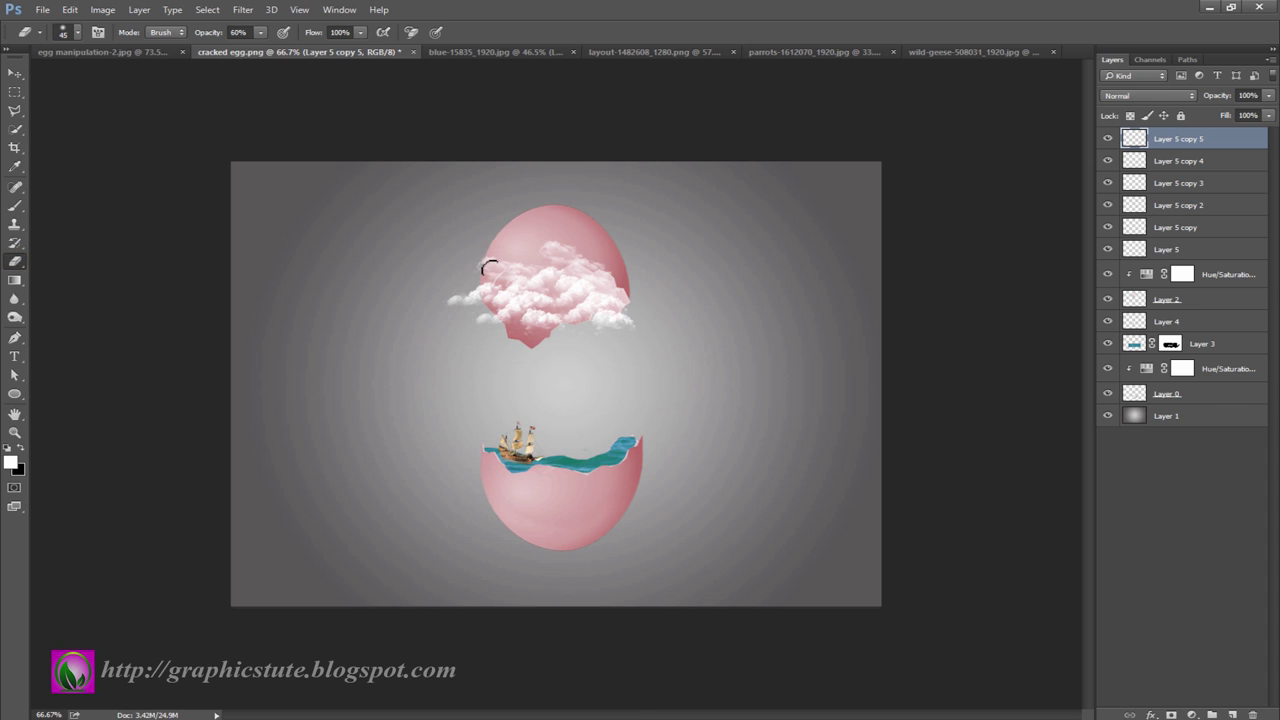
left_click(497, 264)
left_click(500, 255)
left_click(224, 31)
left_click(1162, 161)
left_click(581, 241)
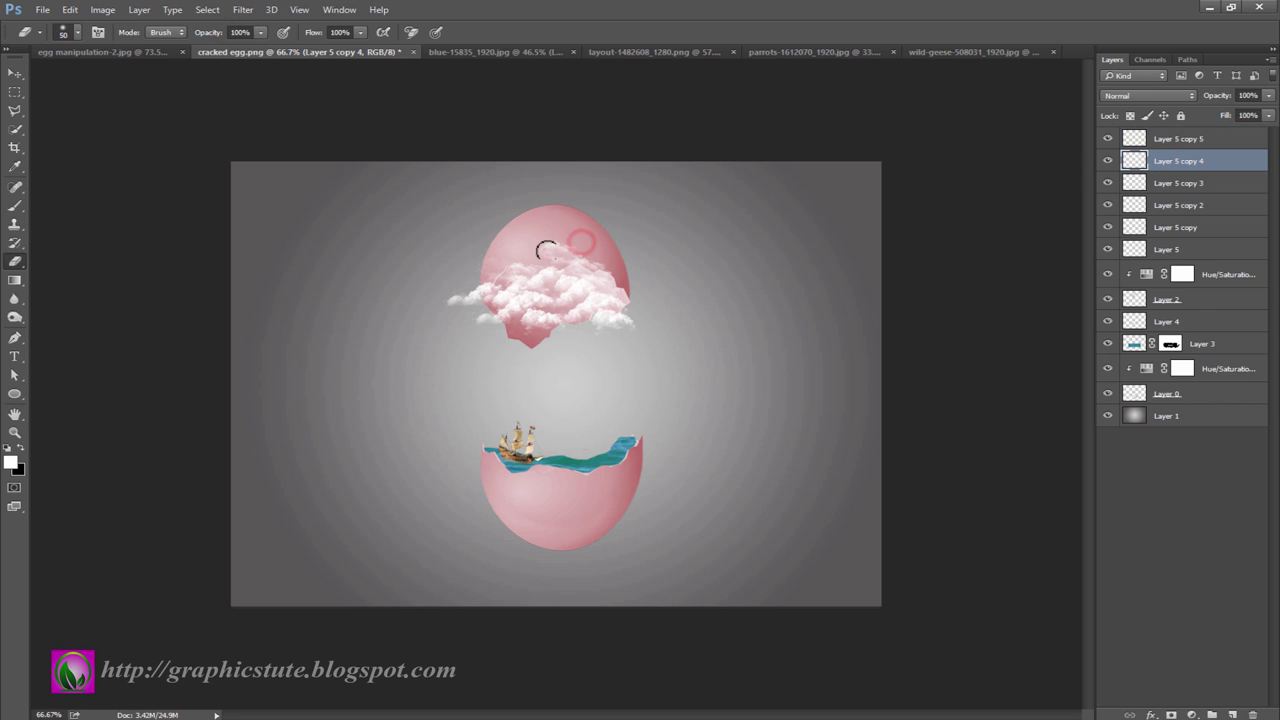
left_click(1170, 183)
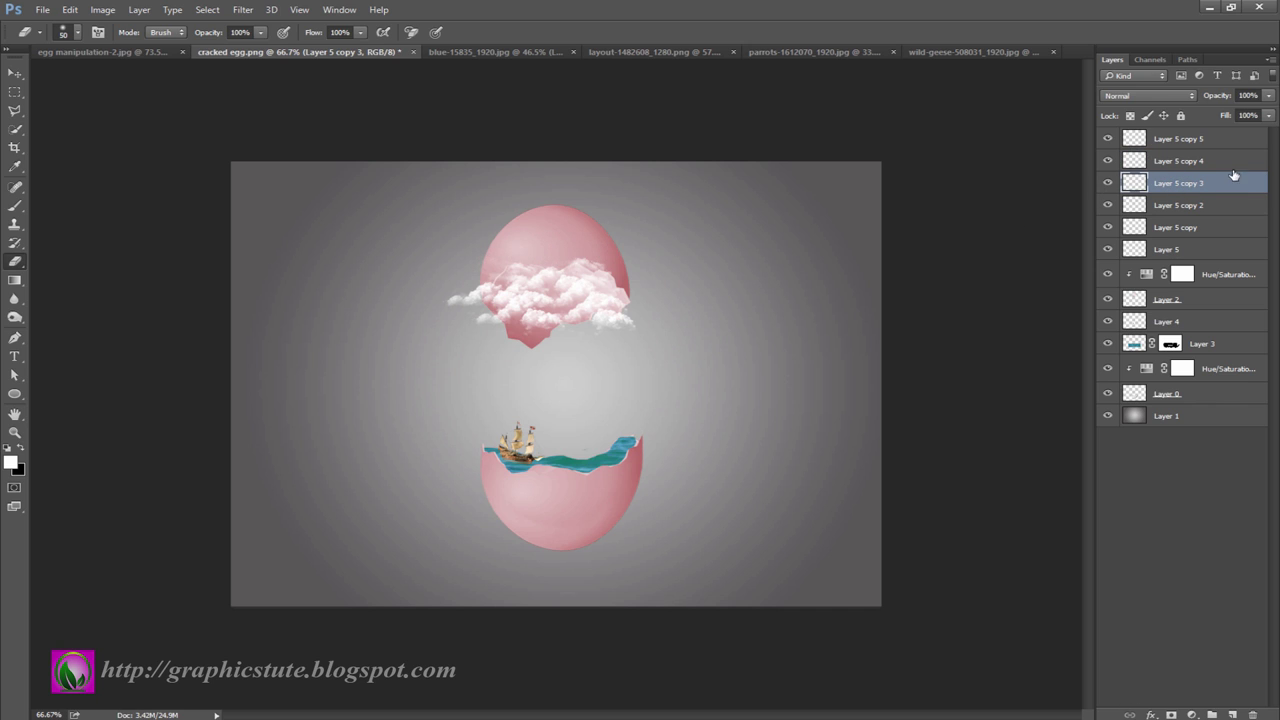
left_click(1175, 142)
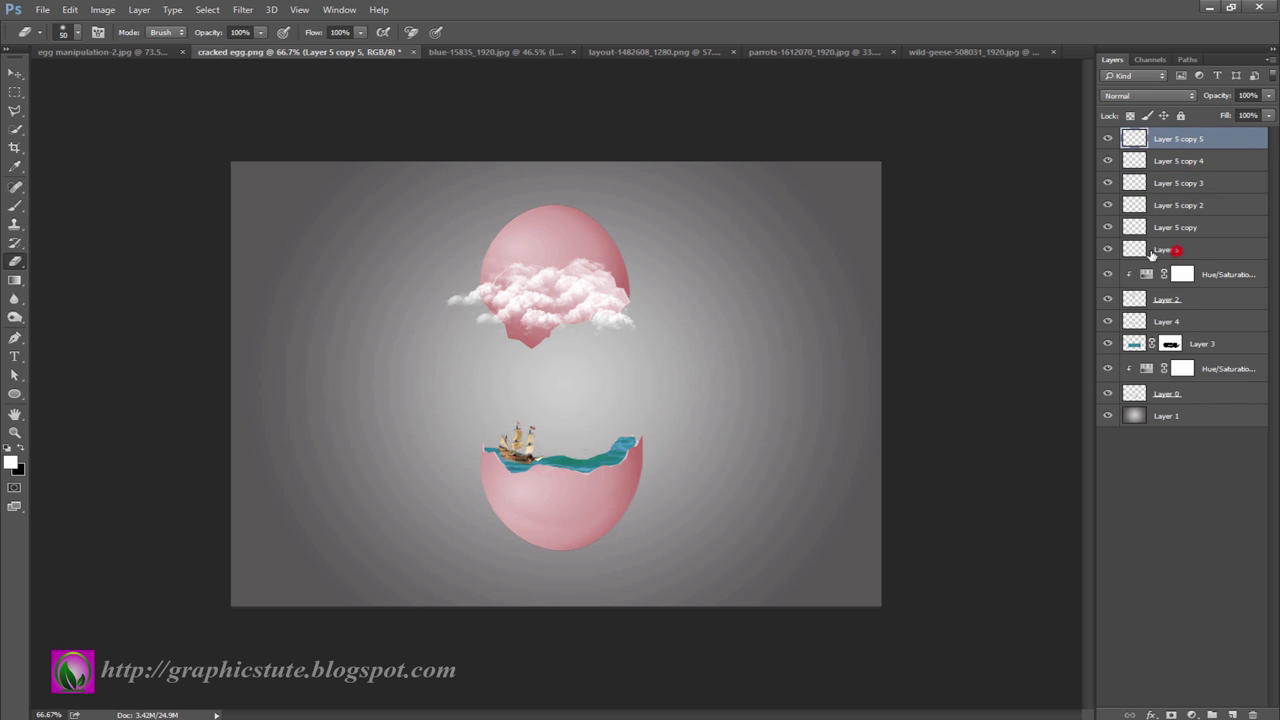
- Merge Layer 5 through Layer 5 copy 5 into one layer and duplicate it
left_click(1151, 253)
left_click(1107, 249)
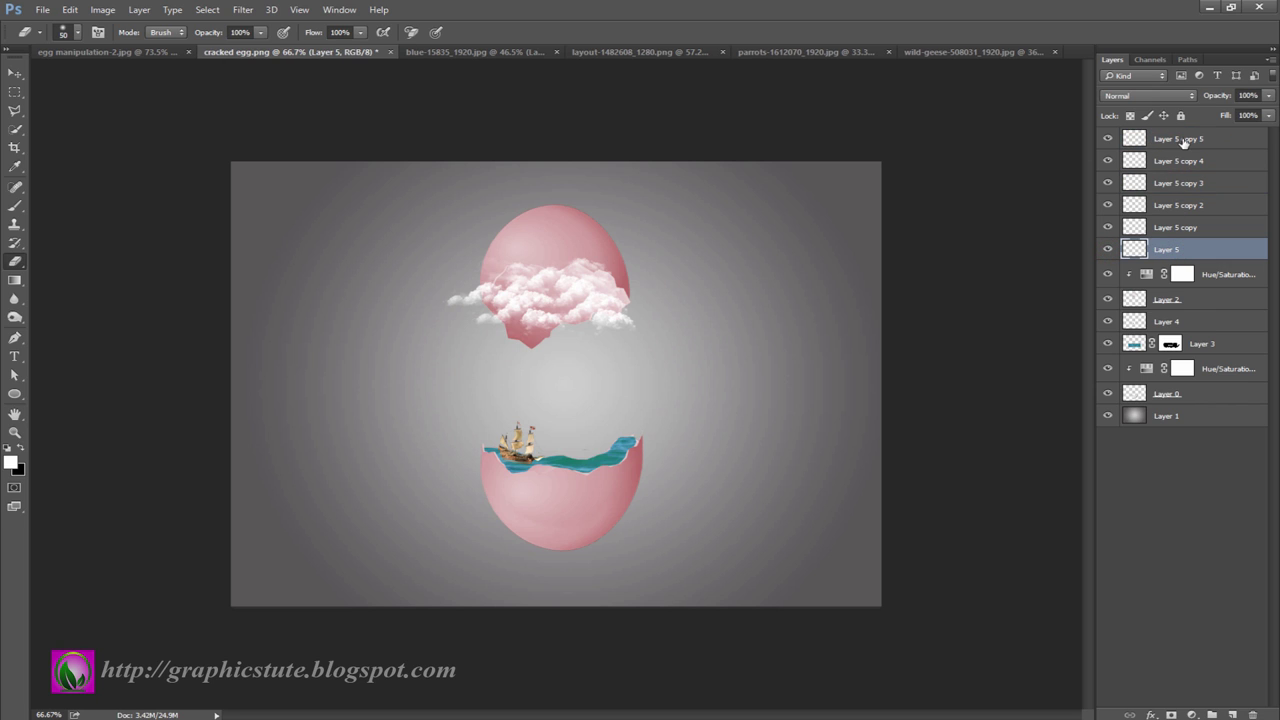
left_click(1181, 139, "shift")
key("ctrl+e")
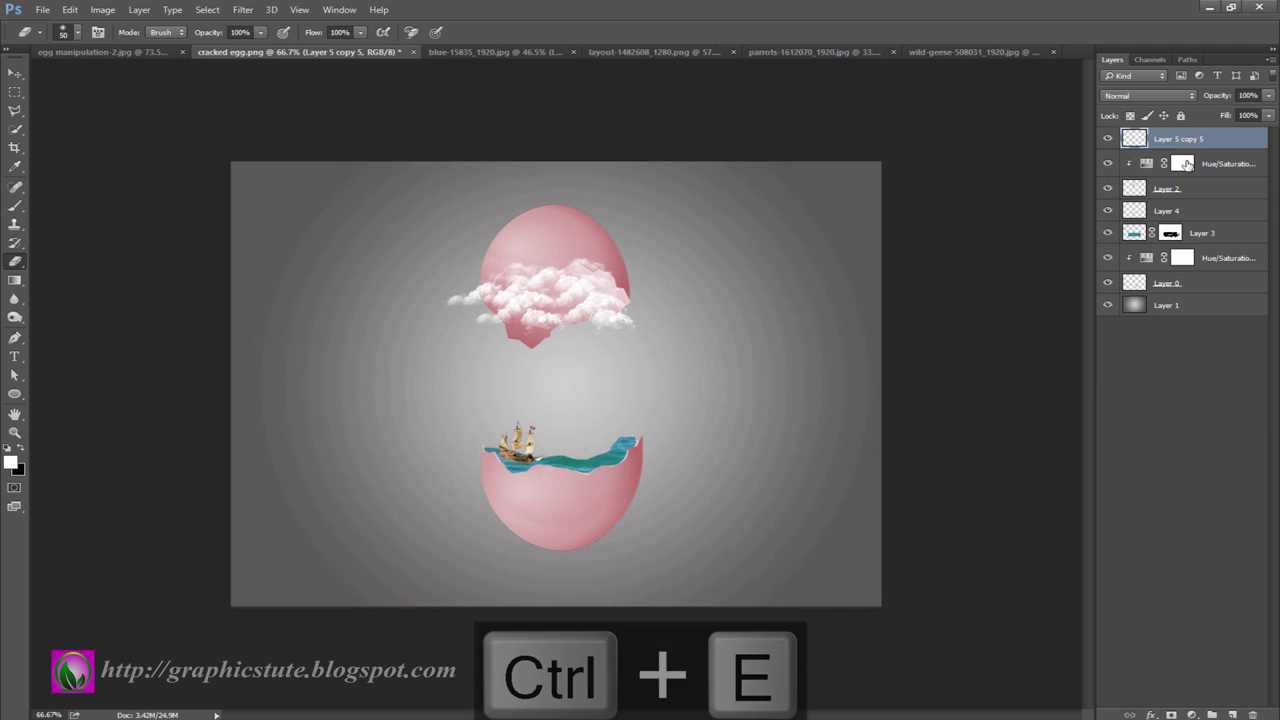
key("ctrl+j")
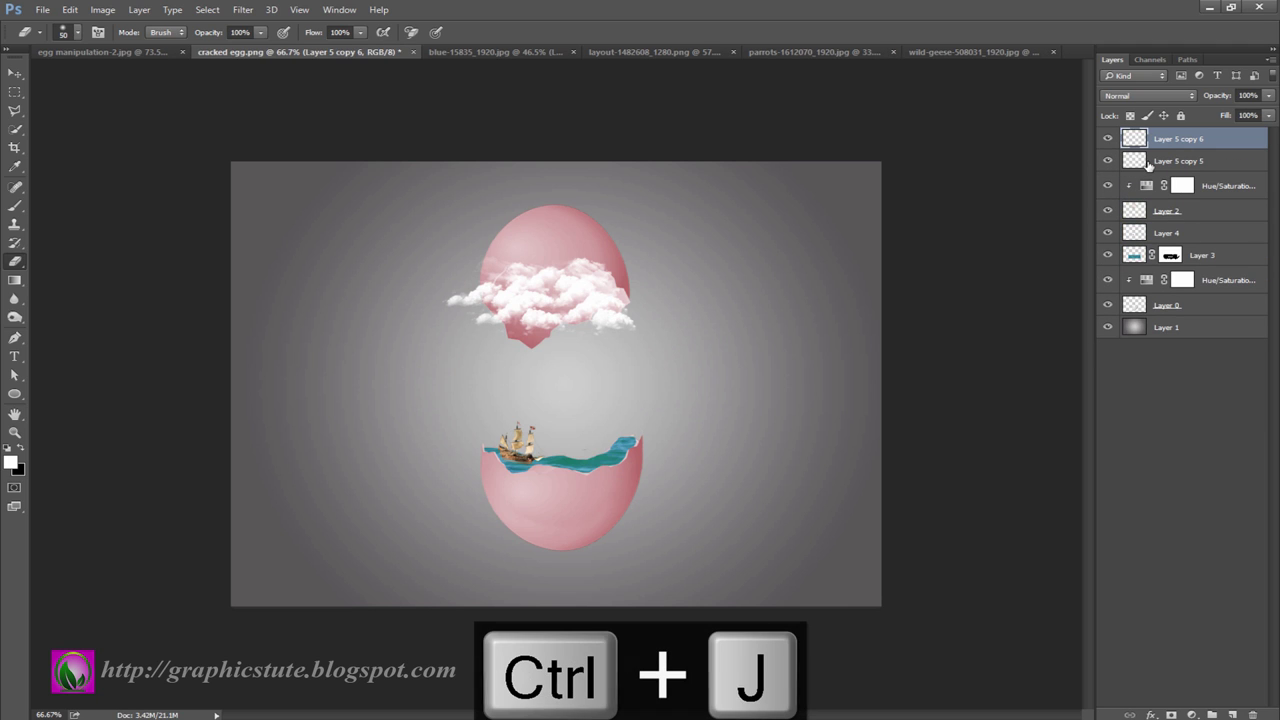
- Offset the merged cloud duplicate slightly left and down at 60% opacity
left_click(15, 73)
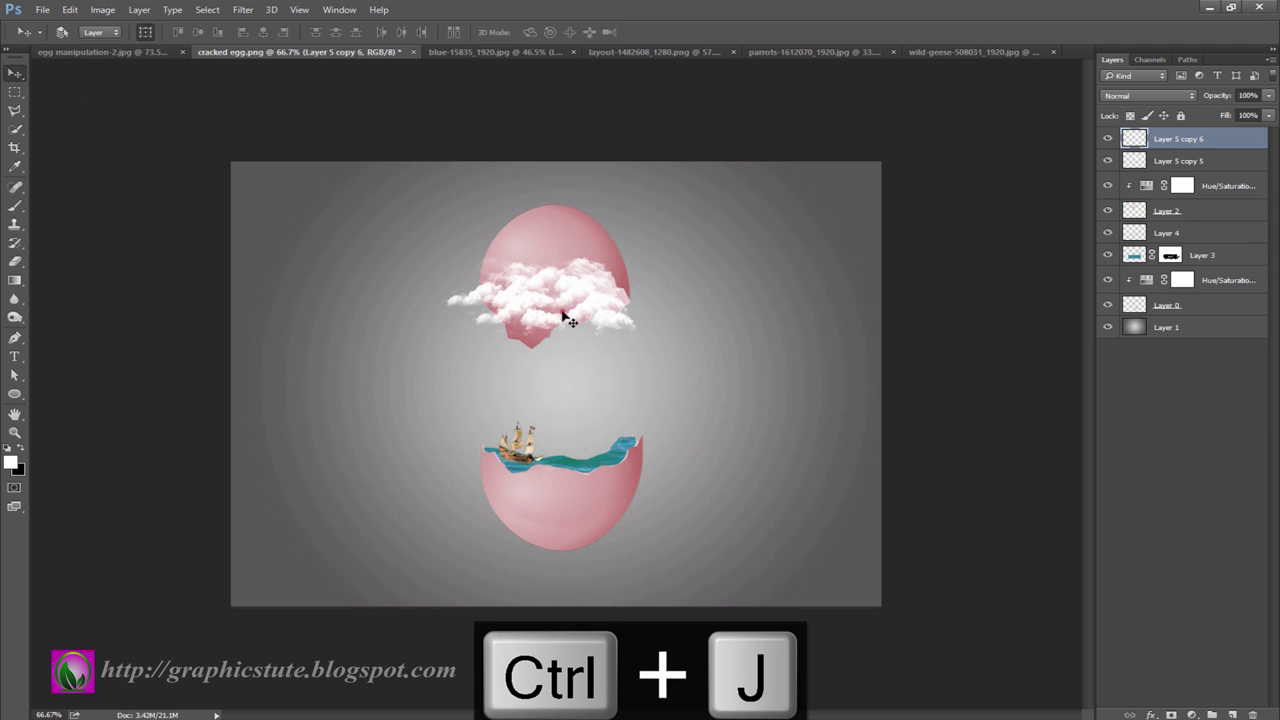
mouse_move(569, 320)
left_mouse_down()
mouse_move(535, 328)
mouse_move(568, 334)
left_mouse_up()
left_click_drag(1217, 95, 1199, 103)
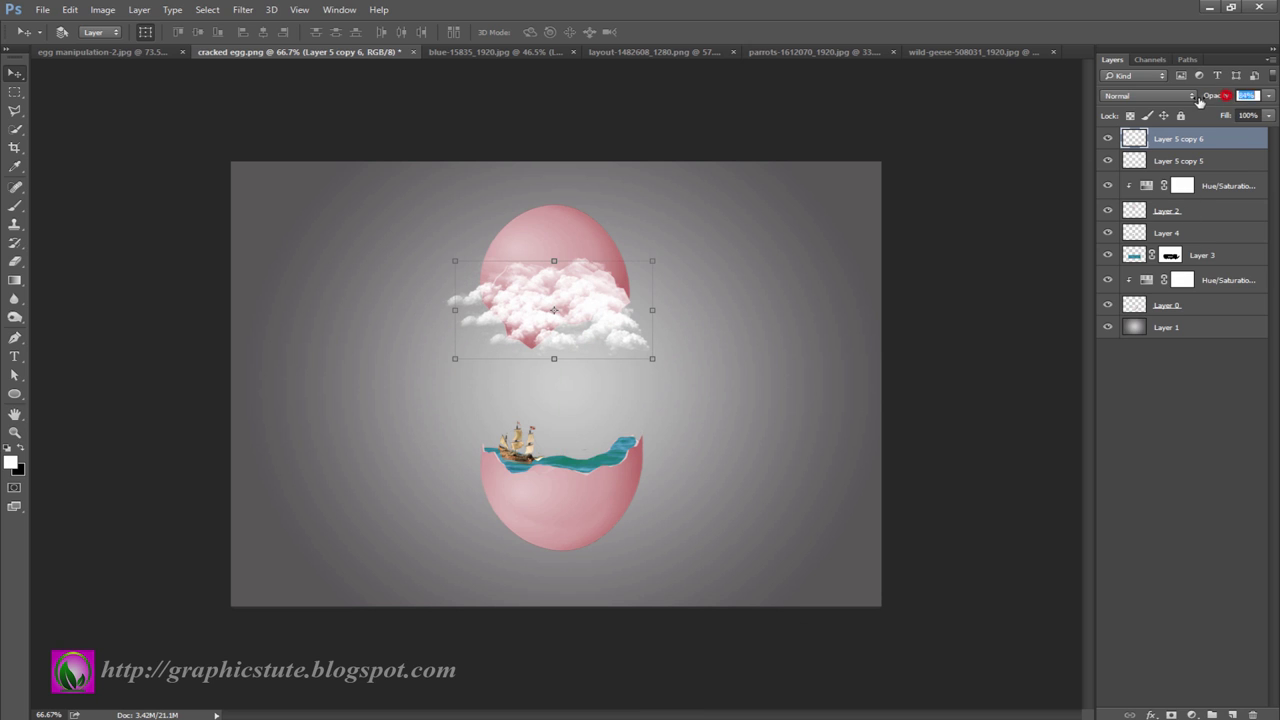
type("60")
key("Return")
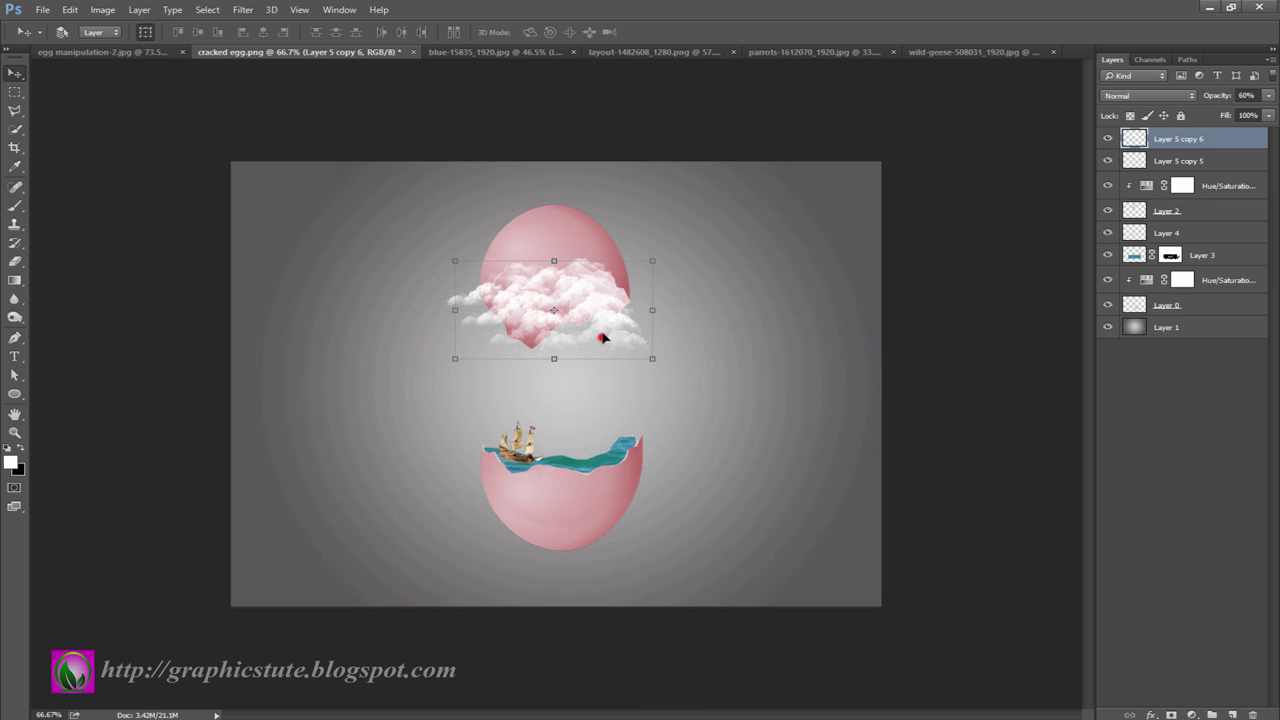
left_click_drag(603, 338, 572, 330)
- Soften the cloud copy's bottom edge and left wisp with a 46% eraser, then view the parrots photo
key("e")
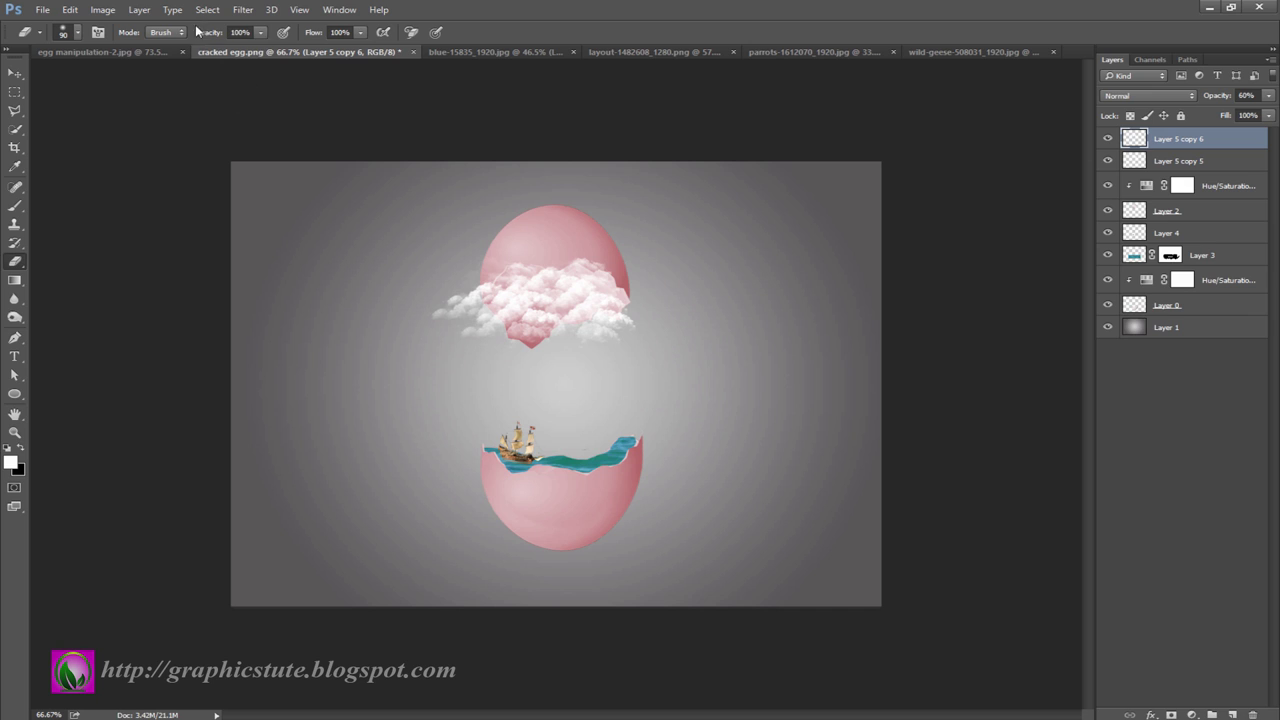
left_click_drag(207, 33, 185, 33)
left_click_drag(441, 312, 625, 328)
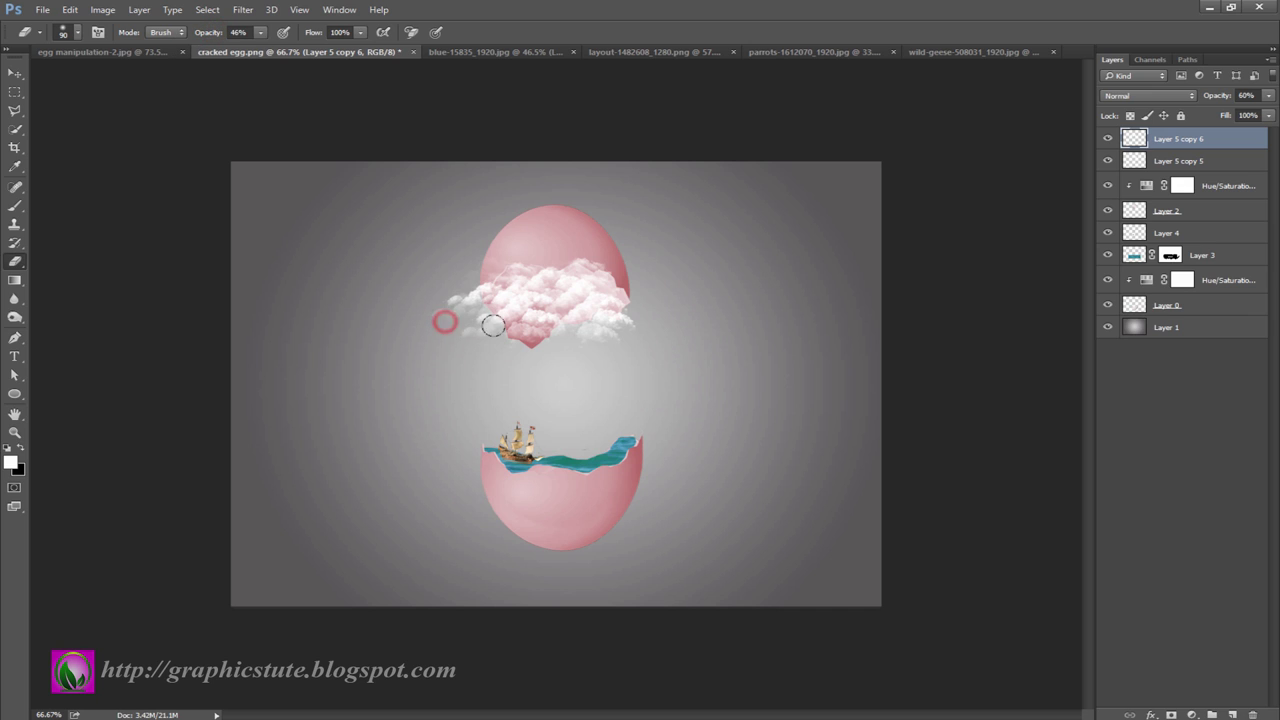
left_click_drag(444, 316, 443, 297)
left_click(423, 317)
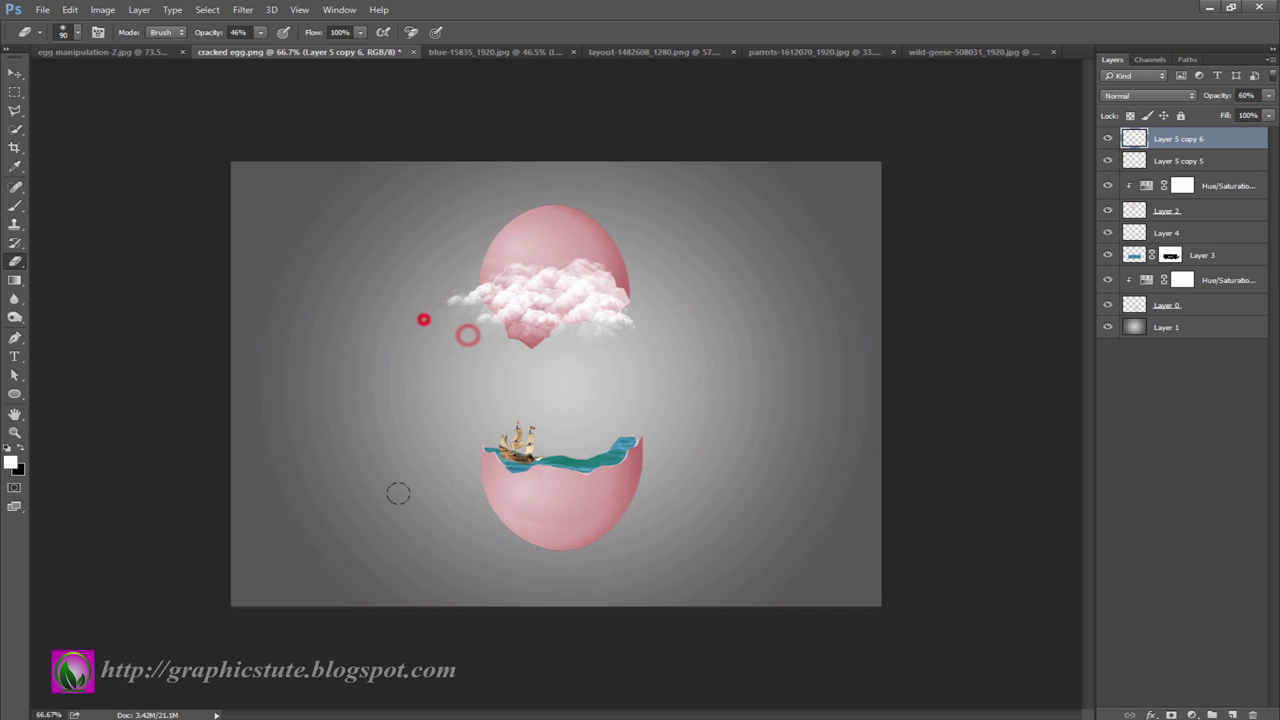
left_click(1107, 138)
left_click(1107, 138)
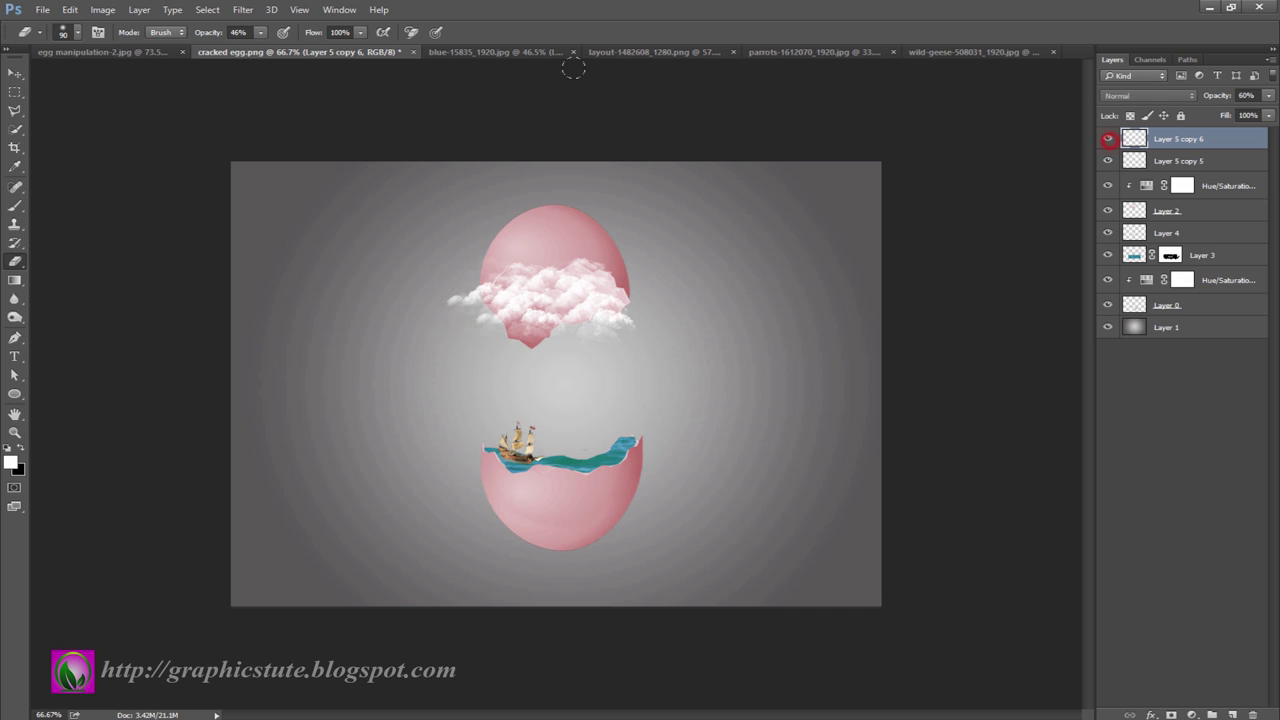
left_click(788, 50)
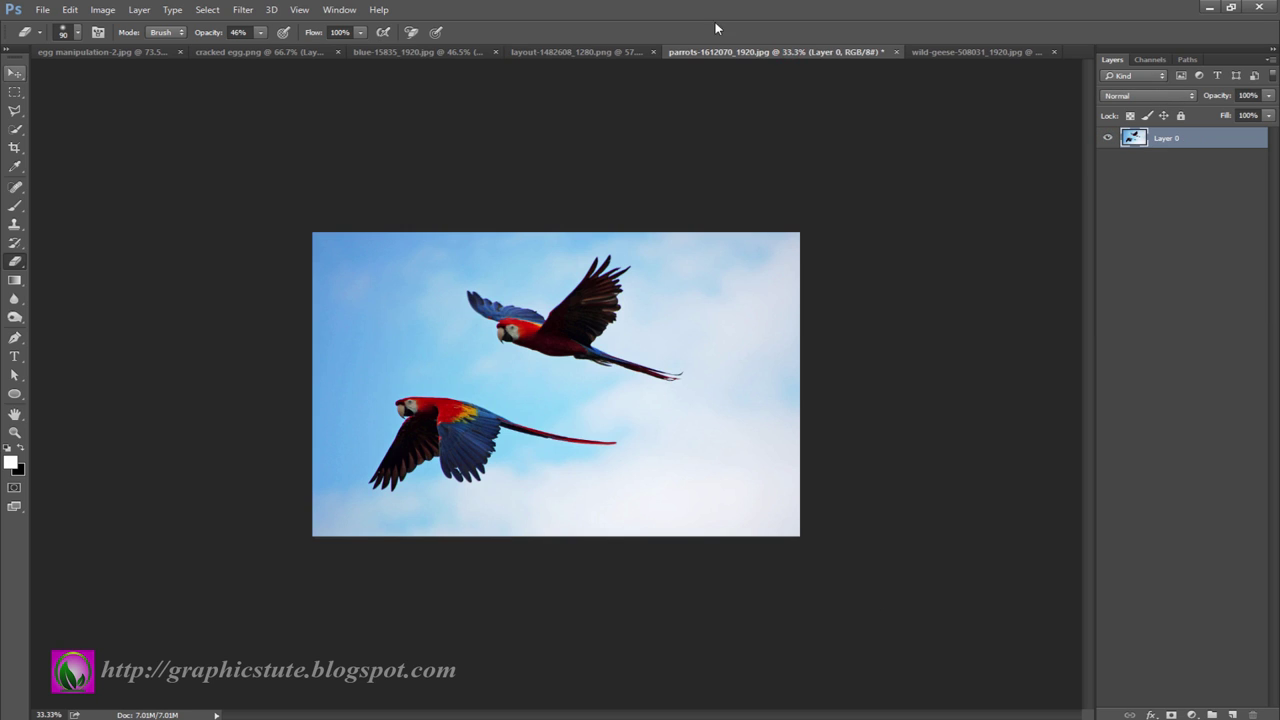
- In the wild geese photo, select the geese via Color Range Shadows and copy them to a layer
left_click(960, 54)
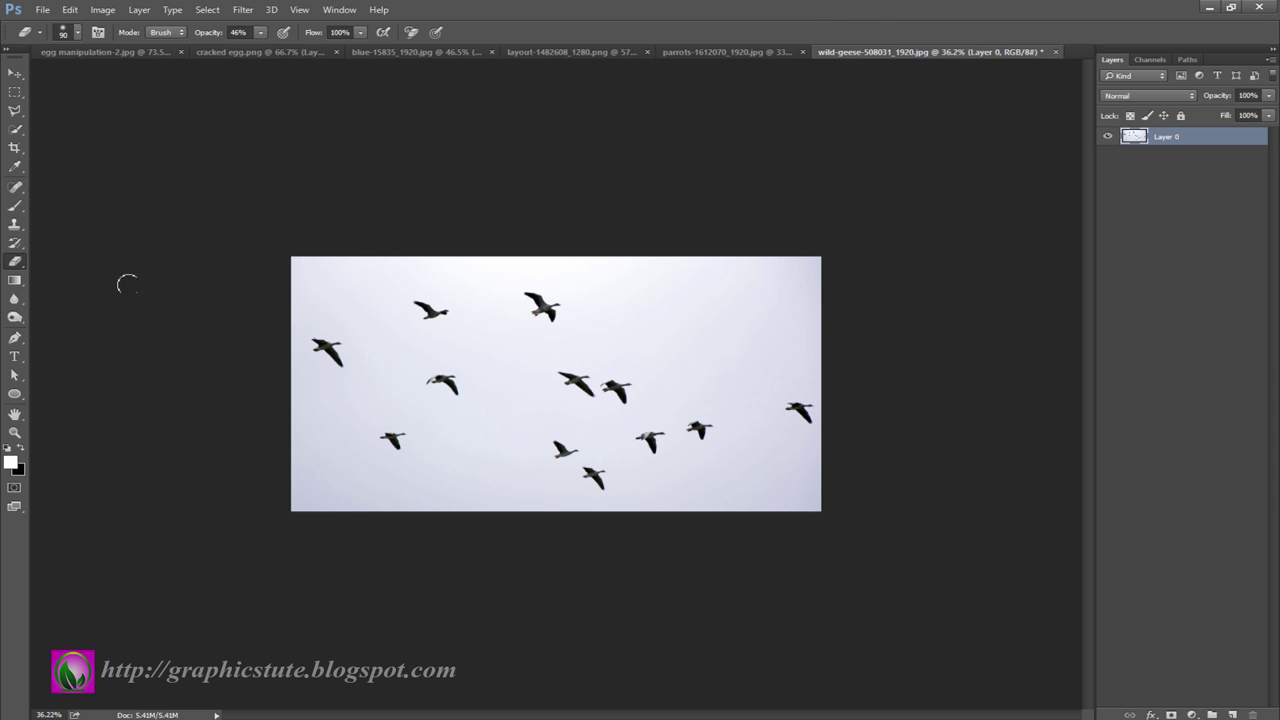
left_click(207, 10)
left_click(310, 145)
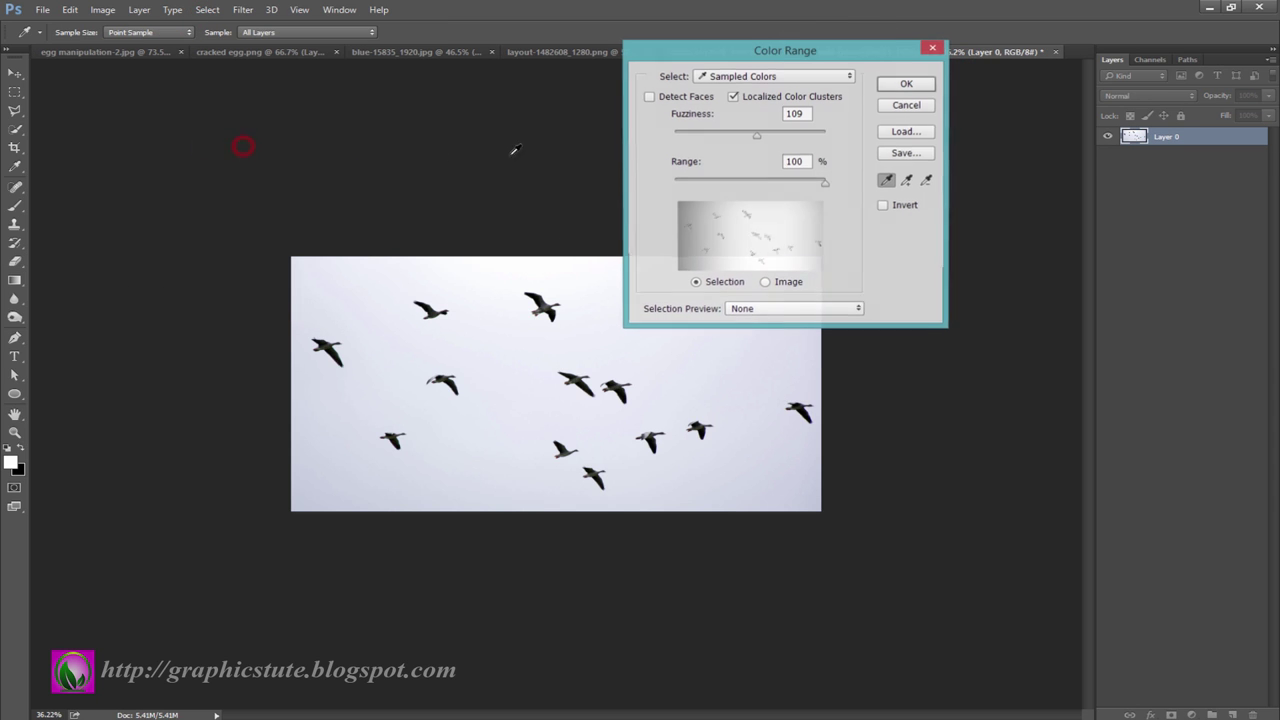
left_click(789, 77)
left_click(752, 246)
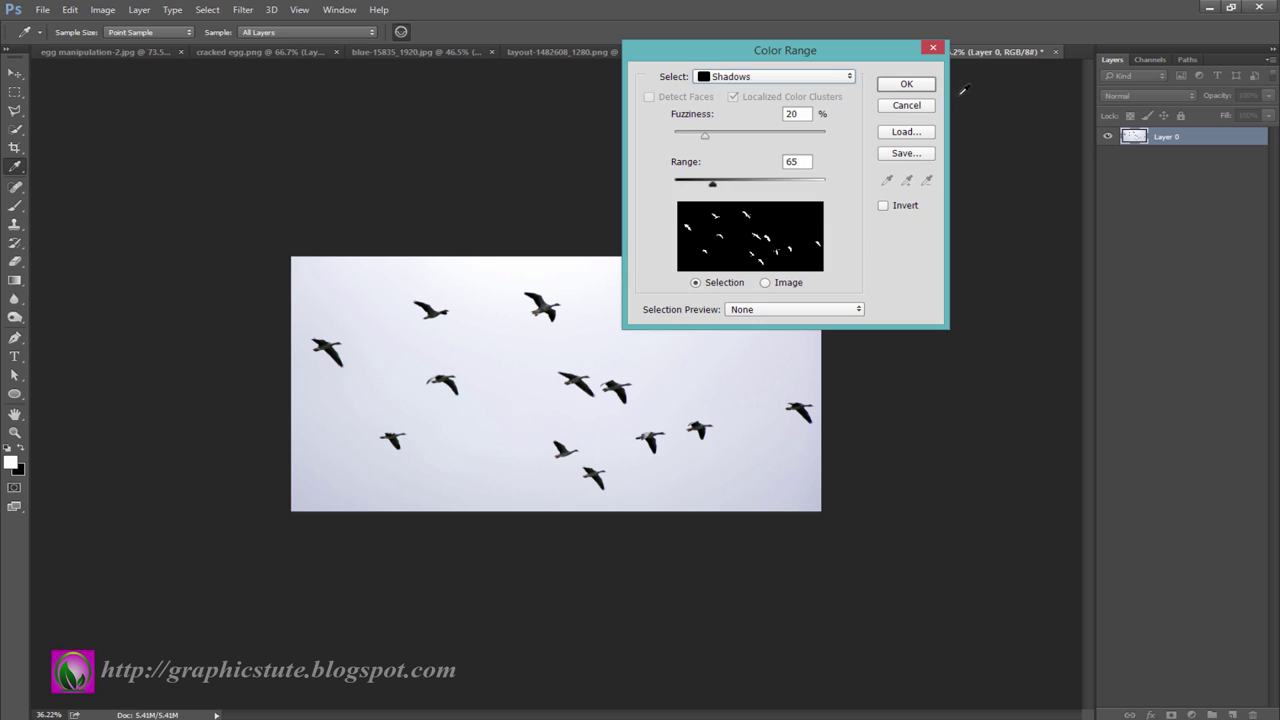
left_click(907, 88)
key("e")
key("ctrl+j")
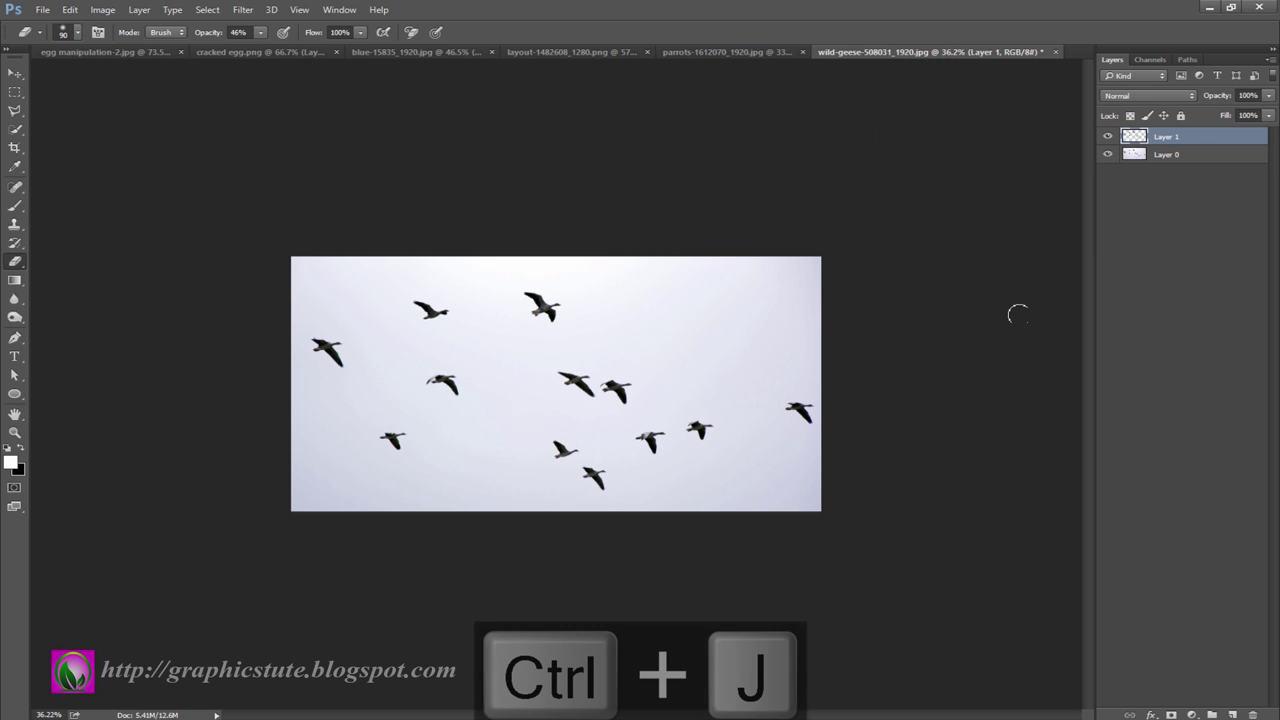
- Bring the cut-out geese into the egg composite and shrink them into a small flock
left_click(14, 73)
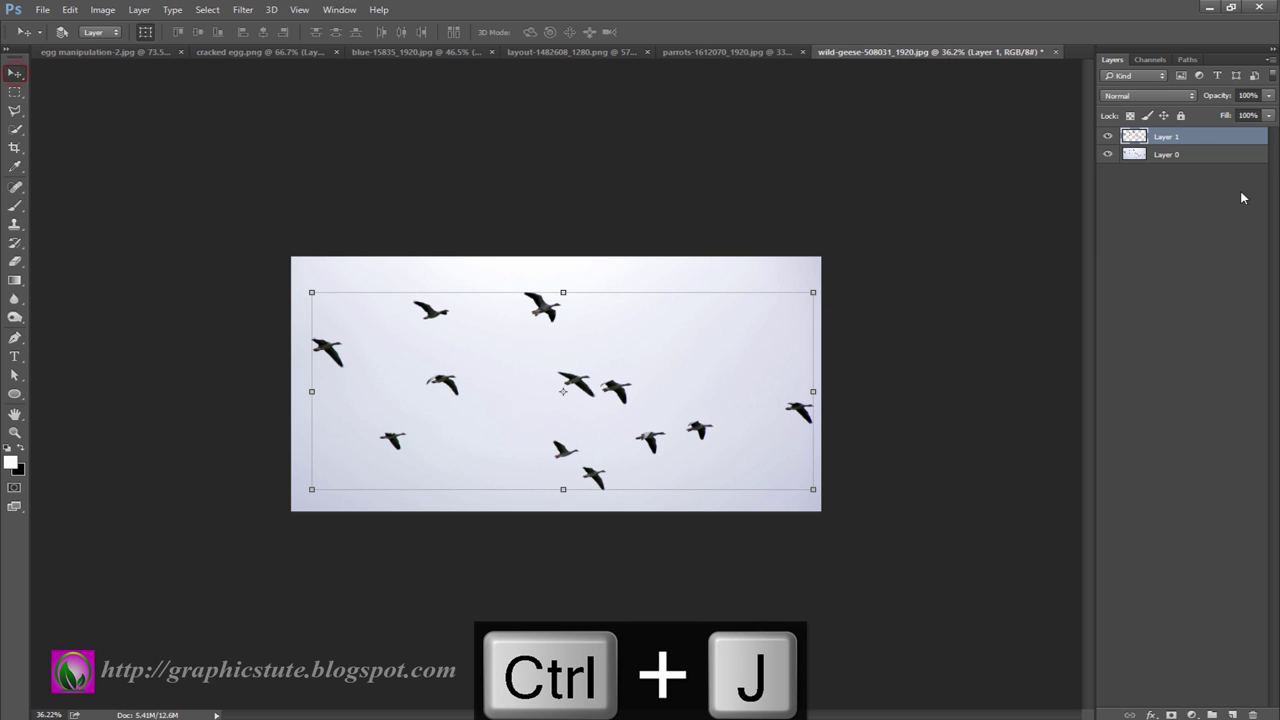
left_click(1107, 154)
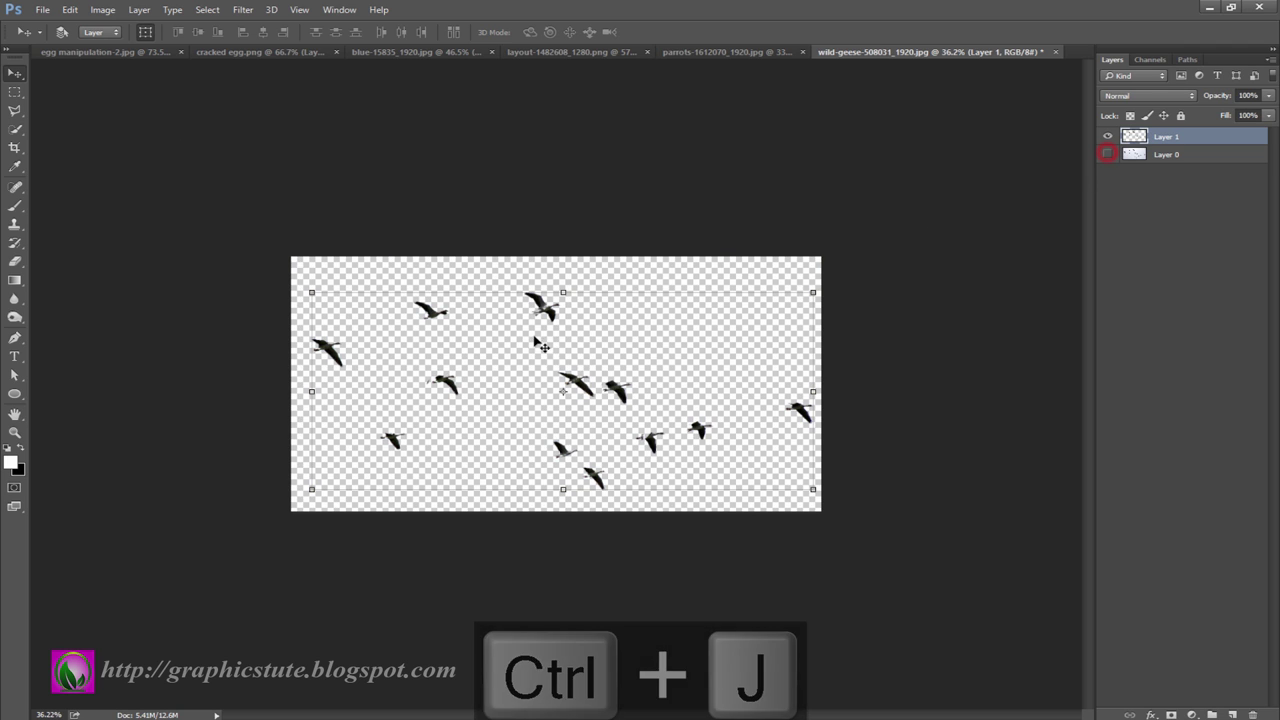
mouse_move(584, 378)
left_mouse_down()
mouse_move(267, 118)
mouse_move(533, 335)
left_mouse_up()
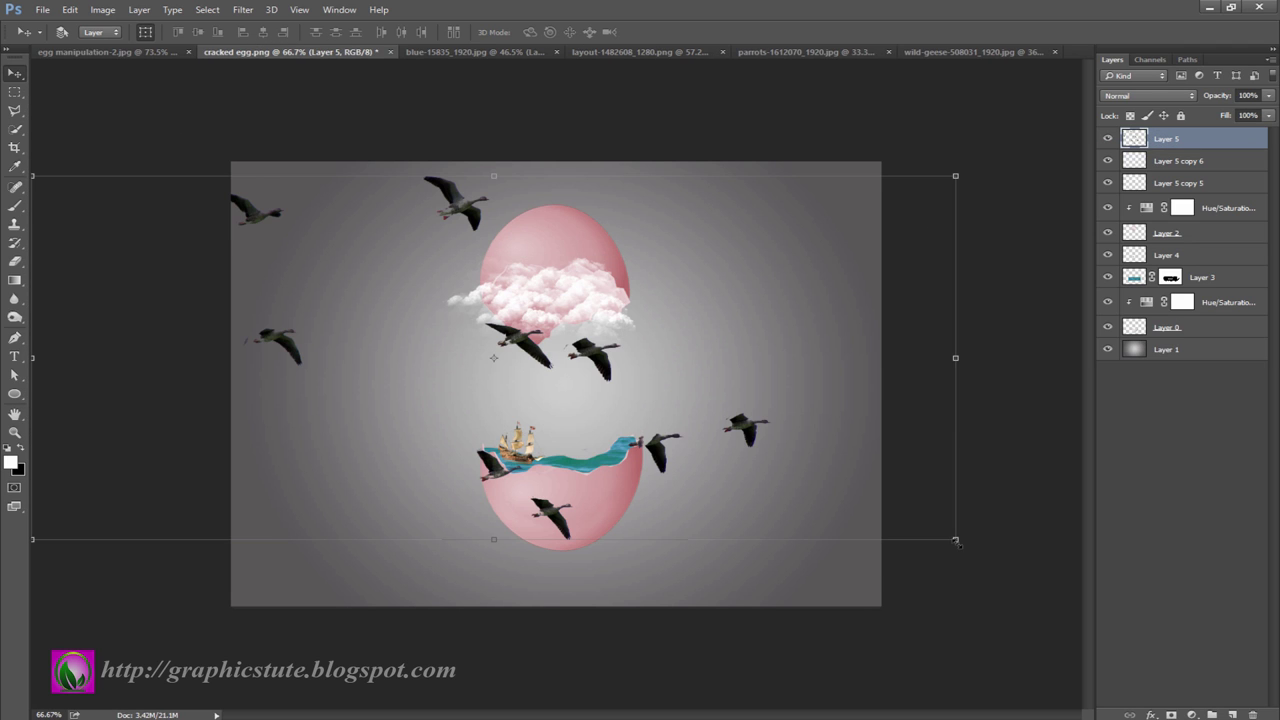
mouse_move(955, 541)
left_mouse_down()
mouse_move(737, 430)
mouse_move(545, 377)
mouse_move(619, 297)
mouse_move(653, 320)
mouse_move(605, 312)
left_mouse_up()
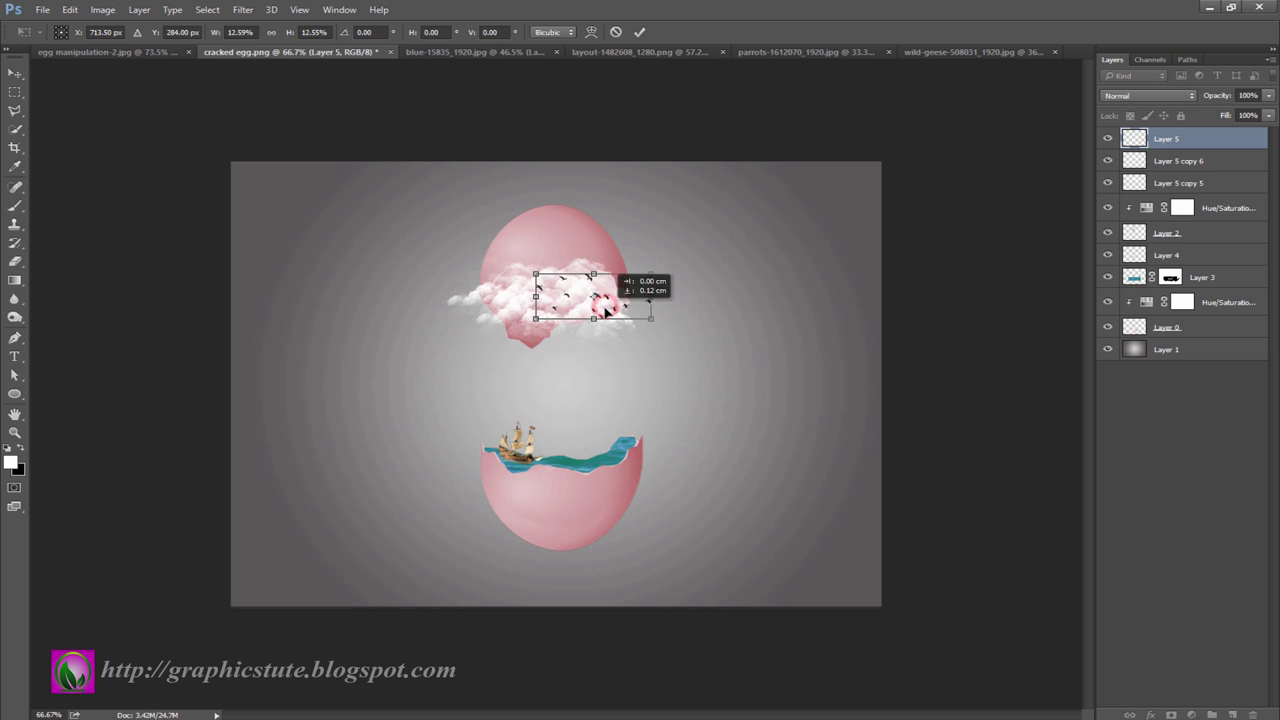
key("Return")
- Duplicate the flock twice, placing copies over the clouds and above the sea in the lower shell
key("ctrl+j")
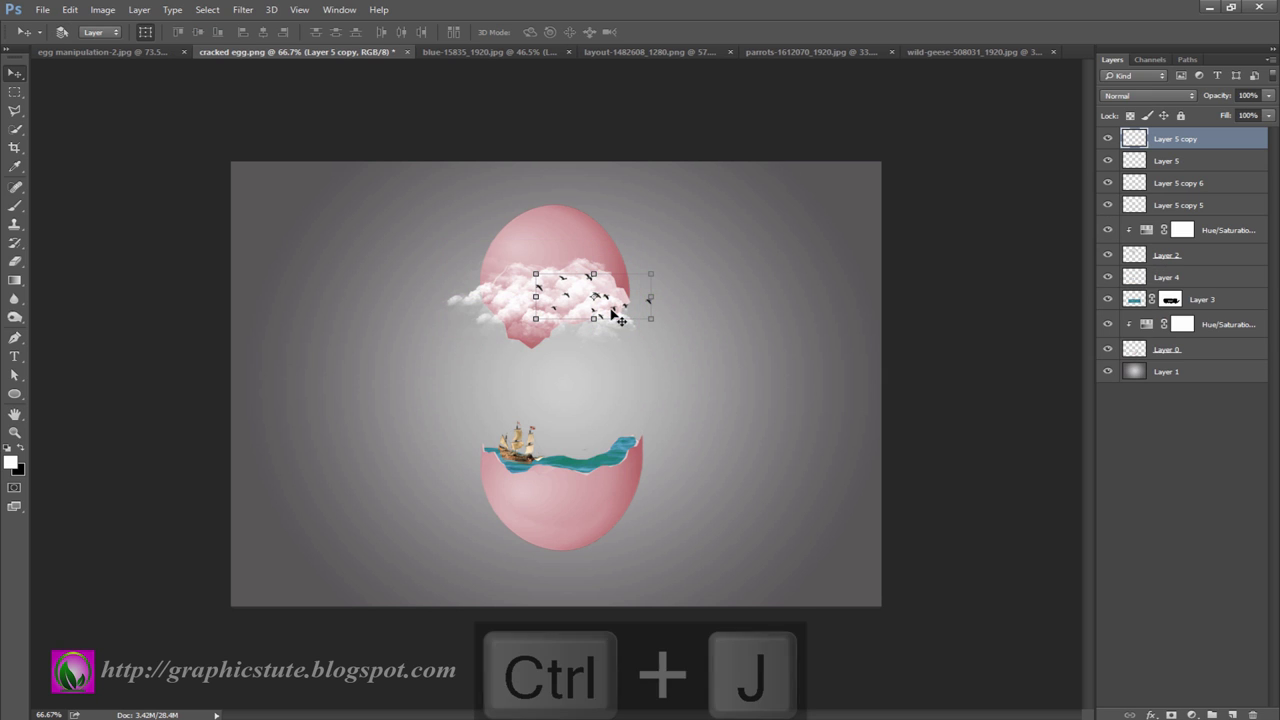
left_click_drag(607, 303, 562, 322)
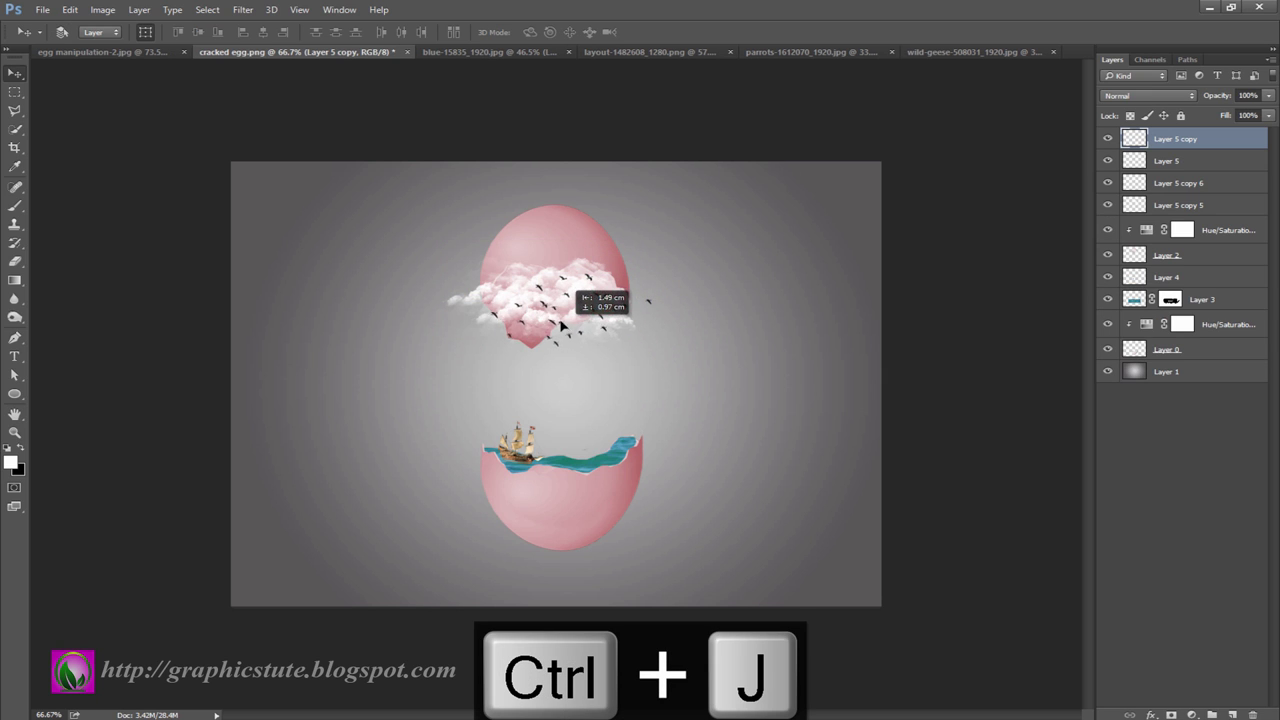
key("ctrl+j")
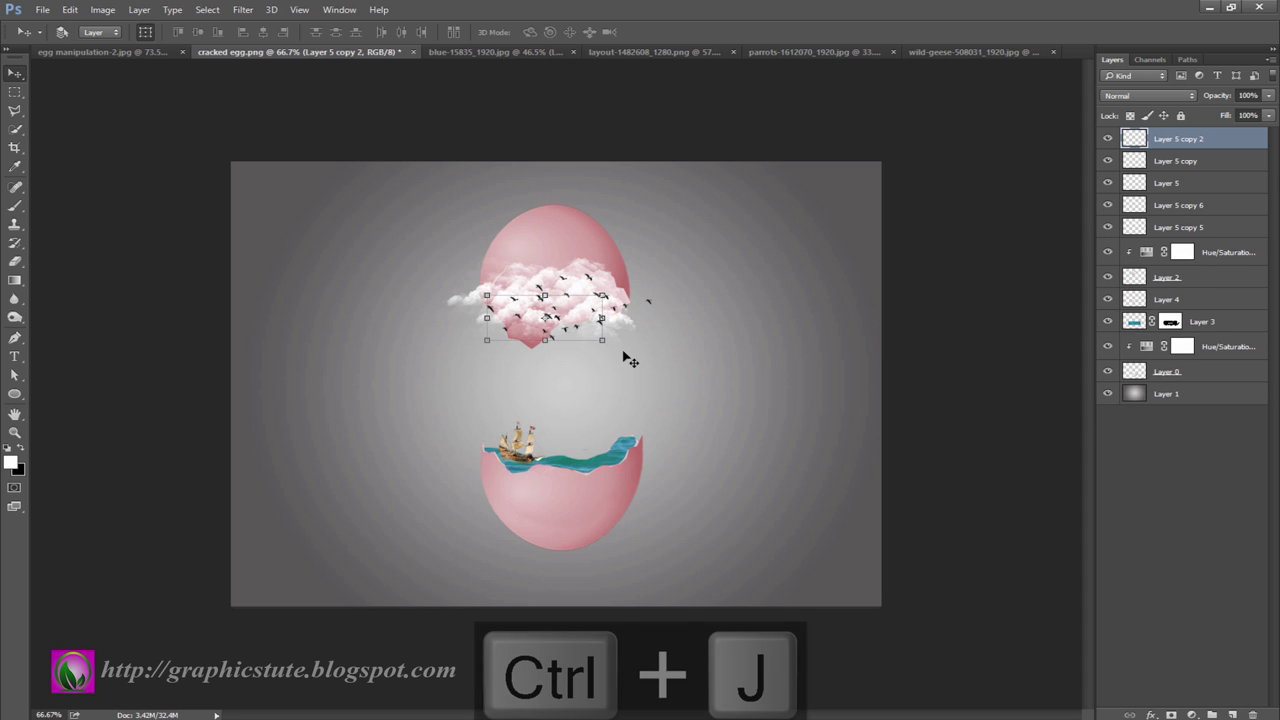
left_click_drag(547, 318, 598, 421)
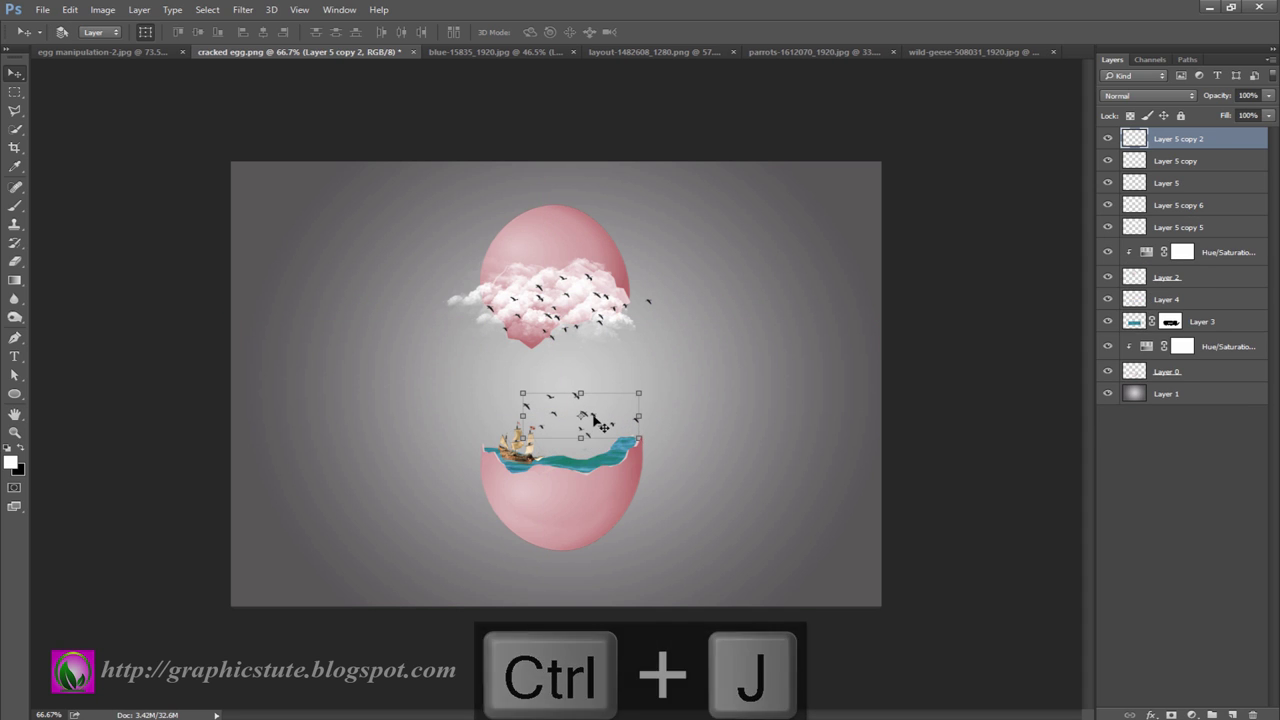
left_click(934, 51)
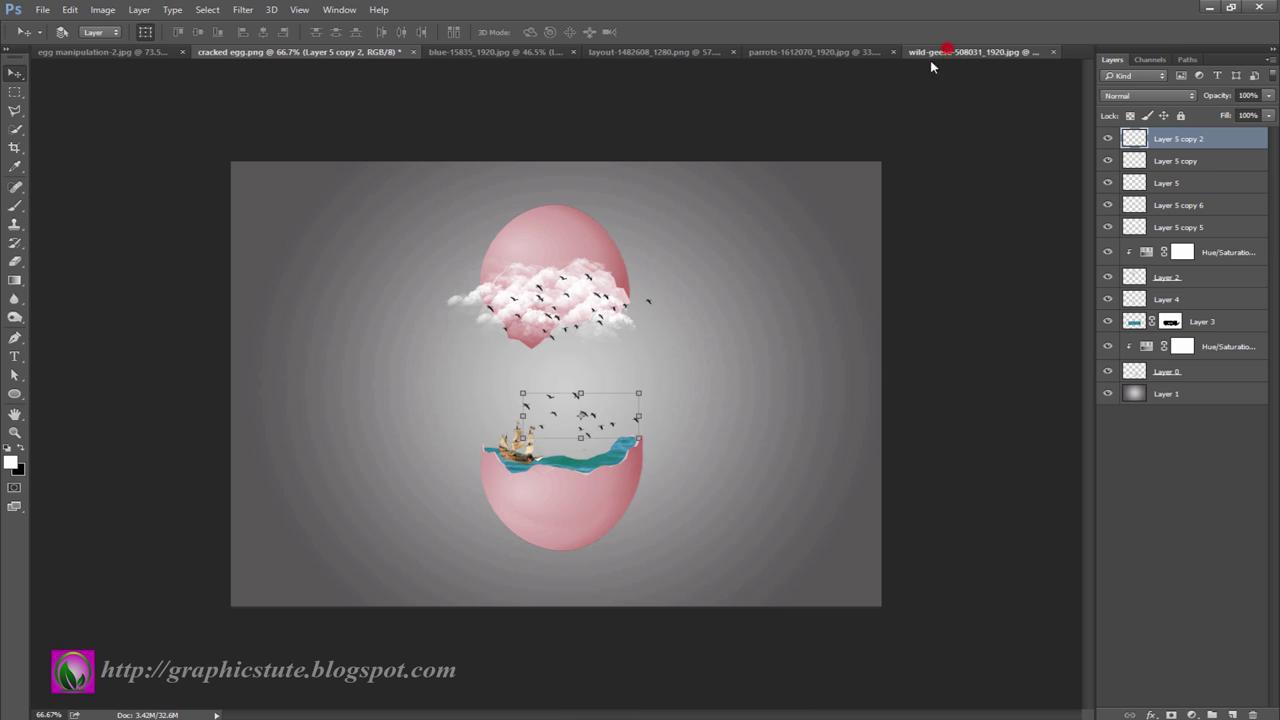
left_click(680, 51)
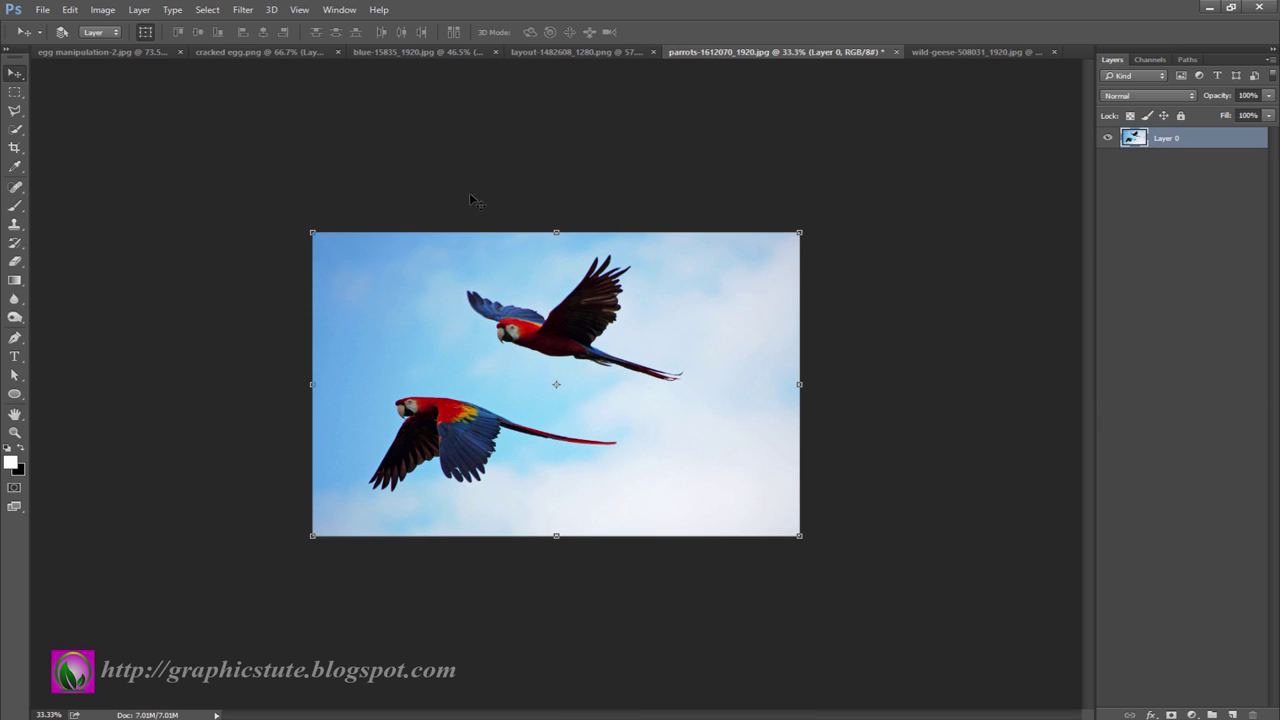
- Quick-select both macaws and copy them onto their own layer, hiding the sky photo
left_click(15, 130)
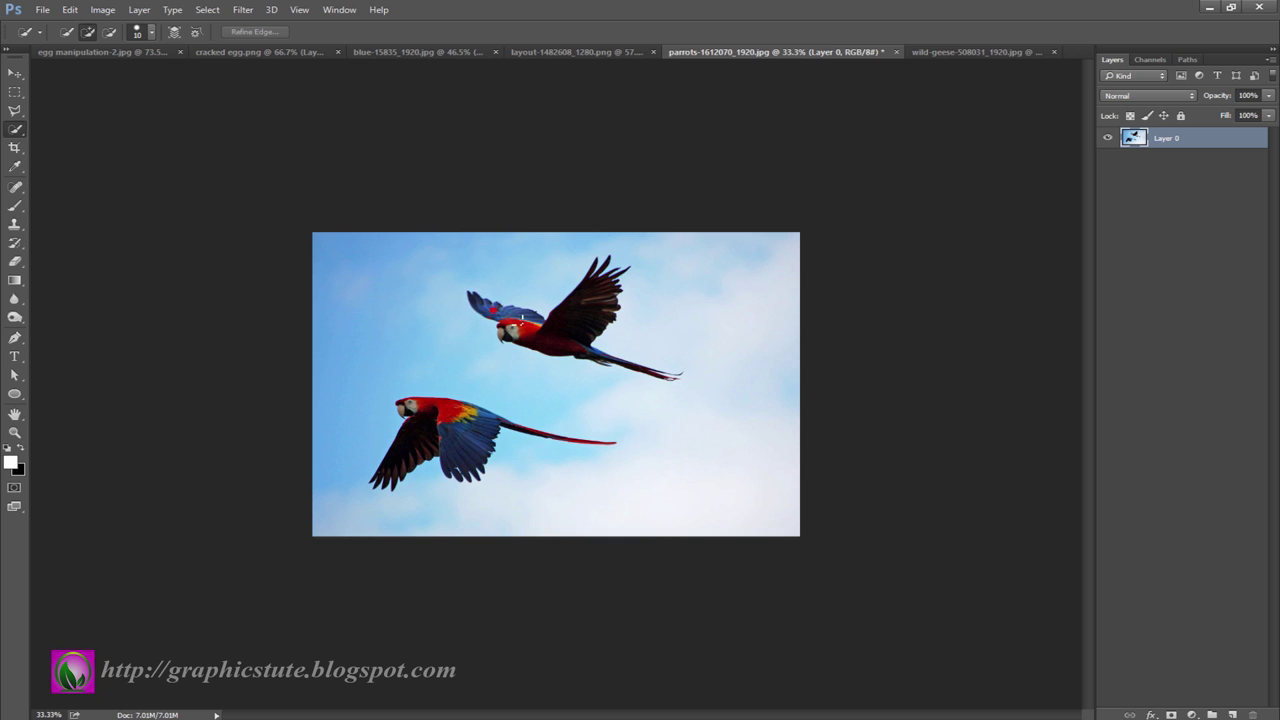
left_click_drag(522, 318, 612, 272)
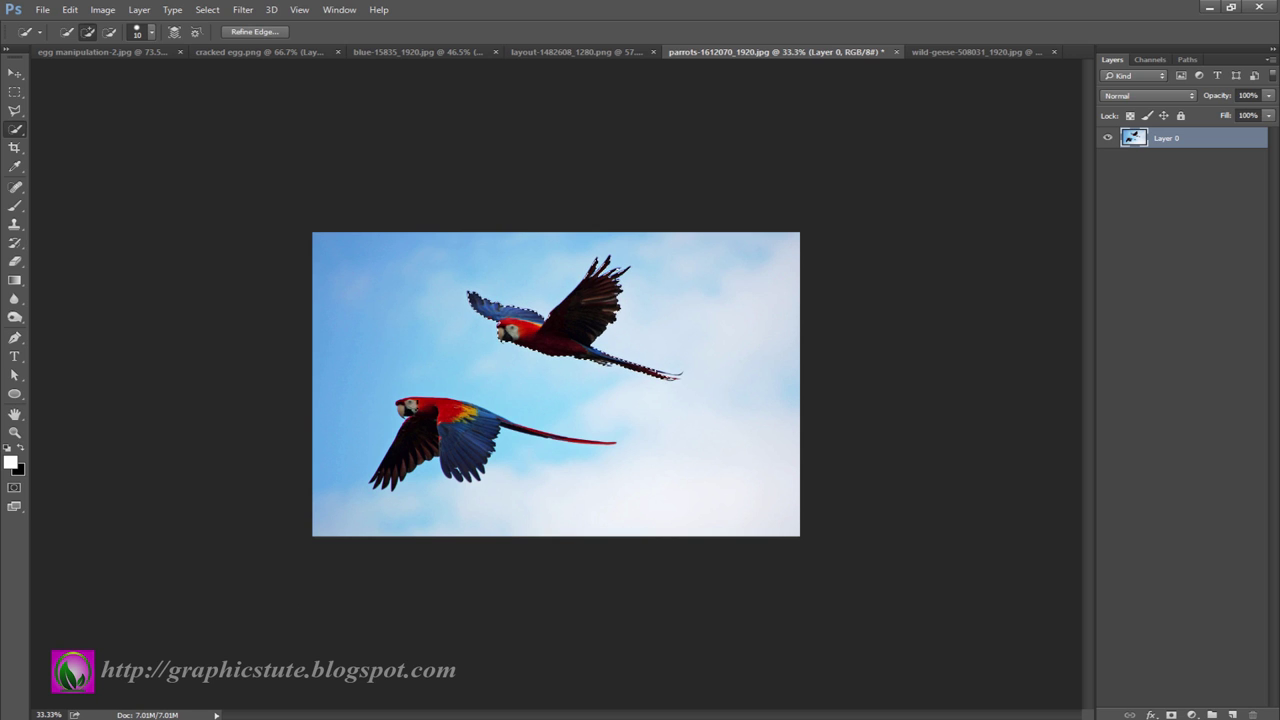
left_click_drag(415, 408, 505, 424)
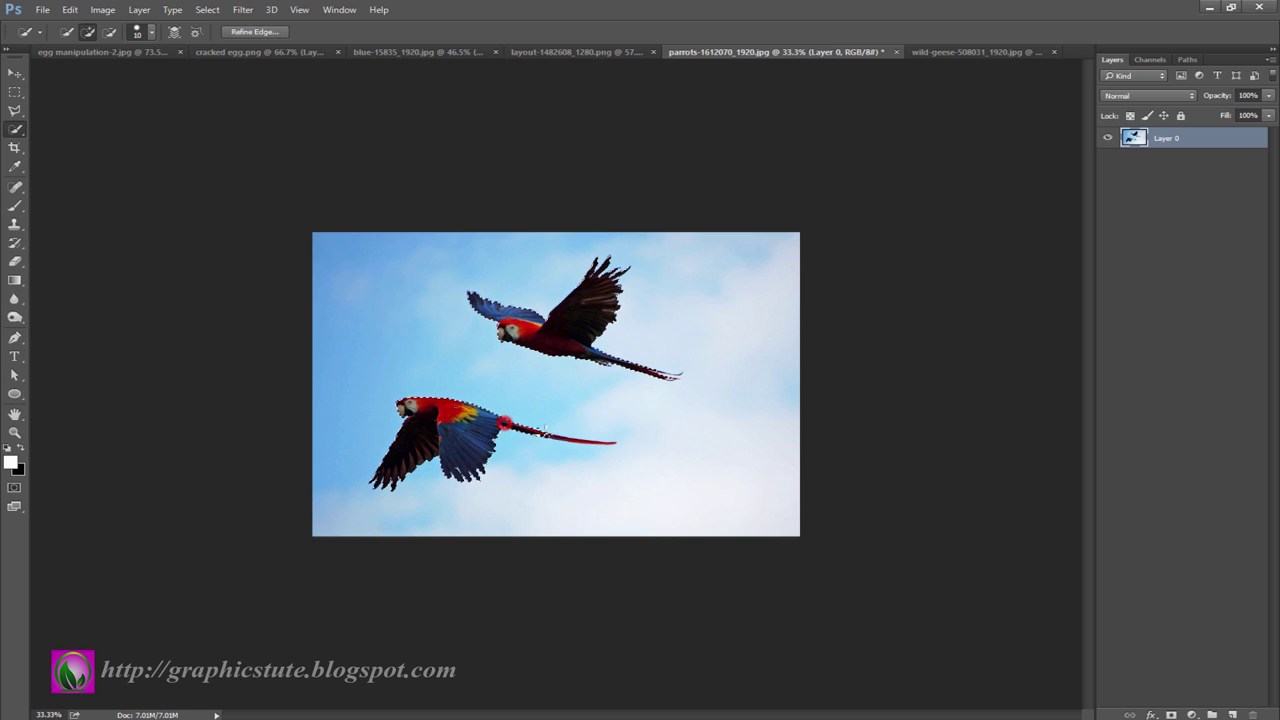
left_click_drag(543, 432, 612, 441)
key("ctrl+j")
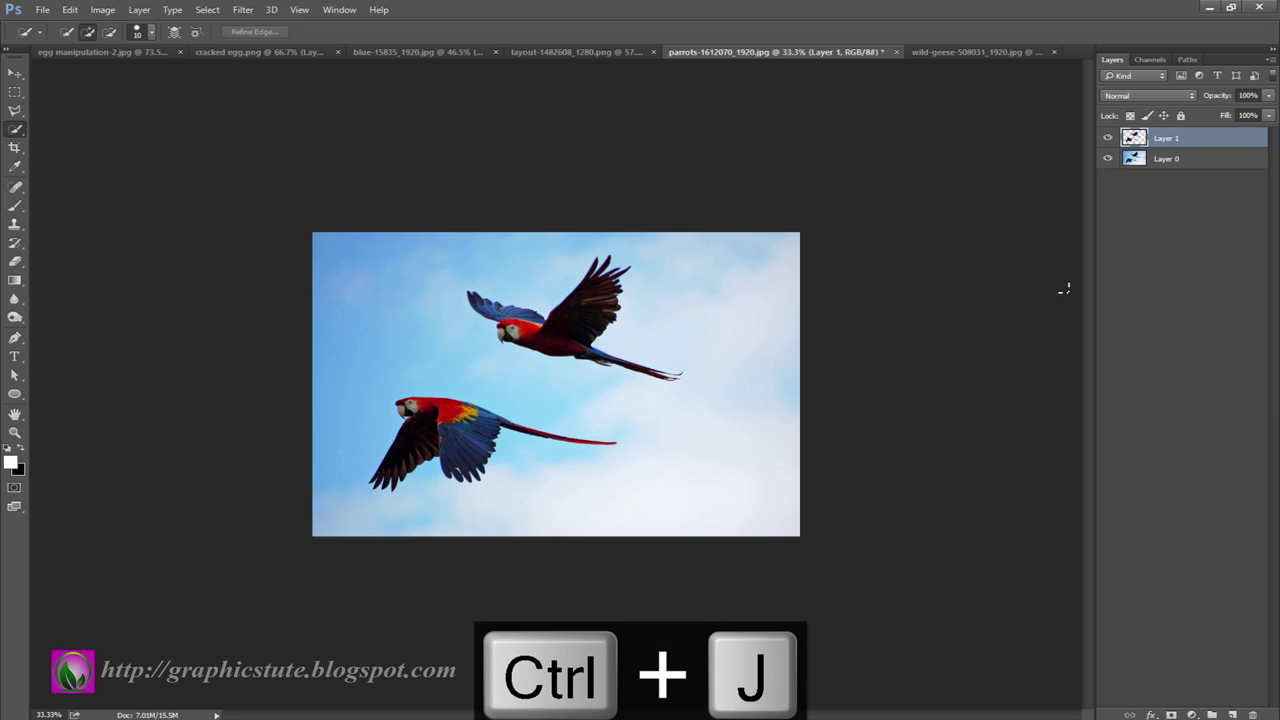
left_click(1106, 158)
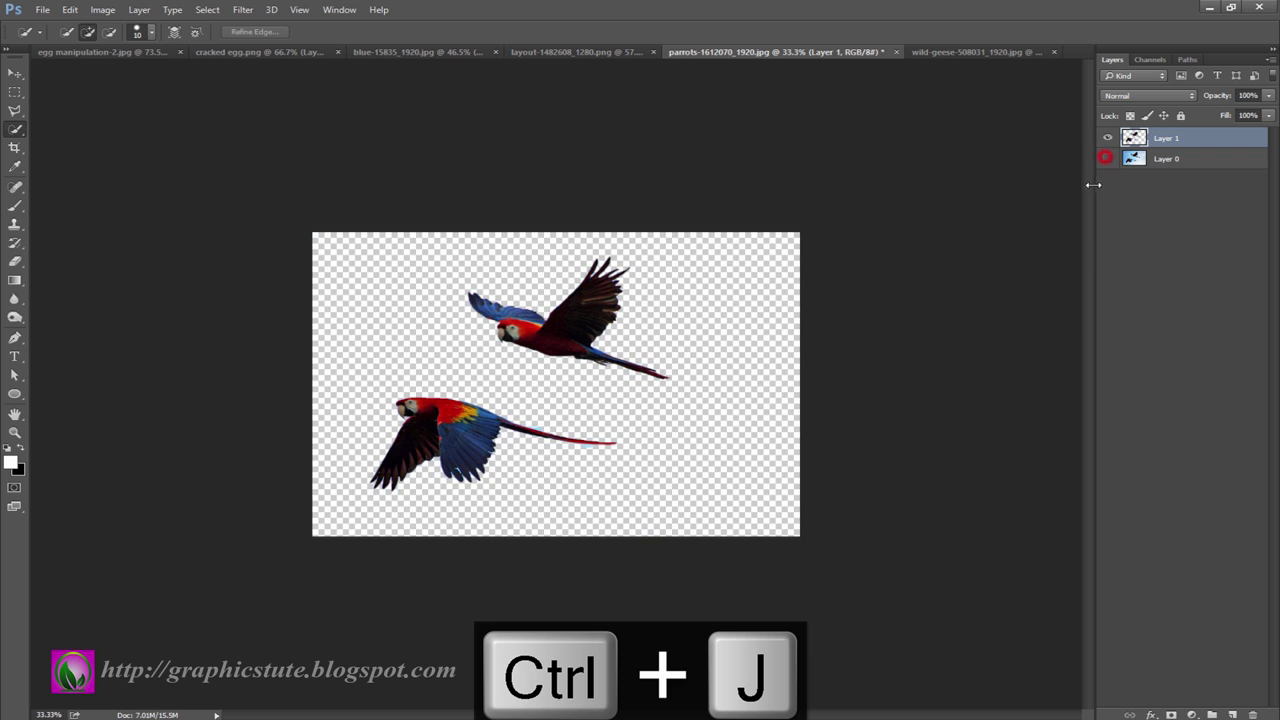
- Place the macaws in the egg composite, shrunk and flipped horizontally, between the egg halves
left_click(14, 73)
mouse_move(467, 430)
left_mouse_down()
mouse_move(276, 103)
mouse_move(557, 455)
left_mouse_up()
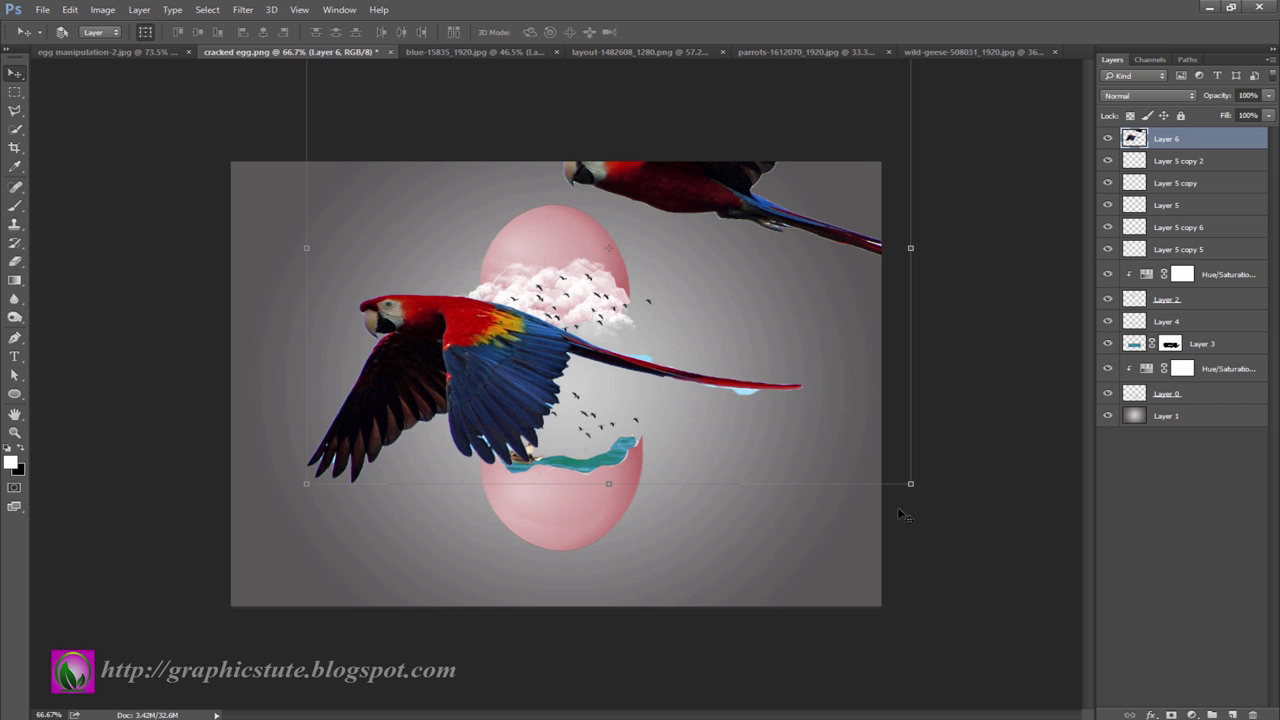
left_click_drag(910, 484, 666, 293)
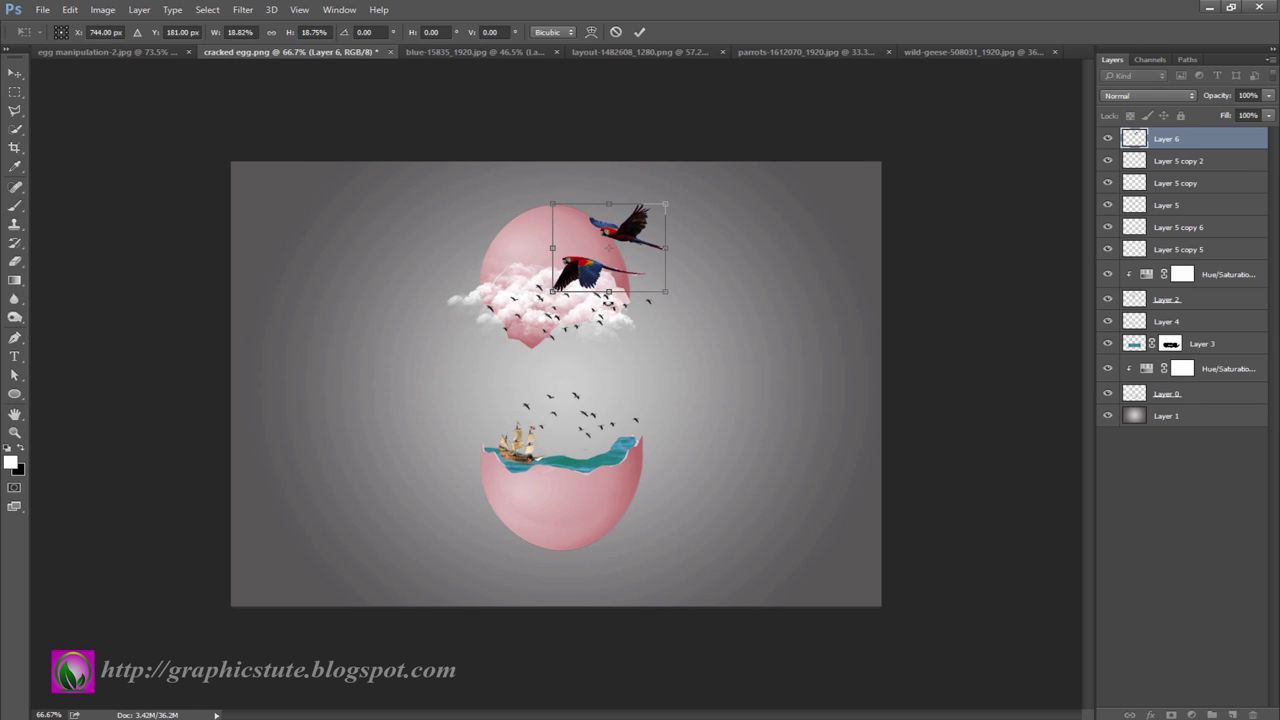
left_click_drag(612, 247, 560, 377)
right_click(556, 381)
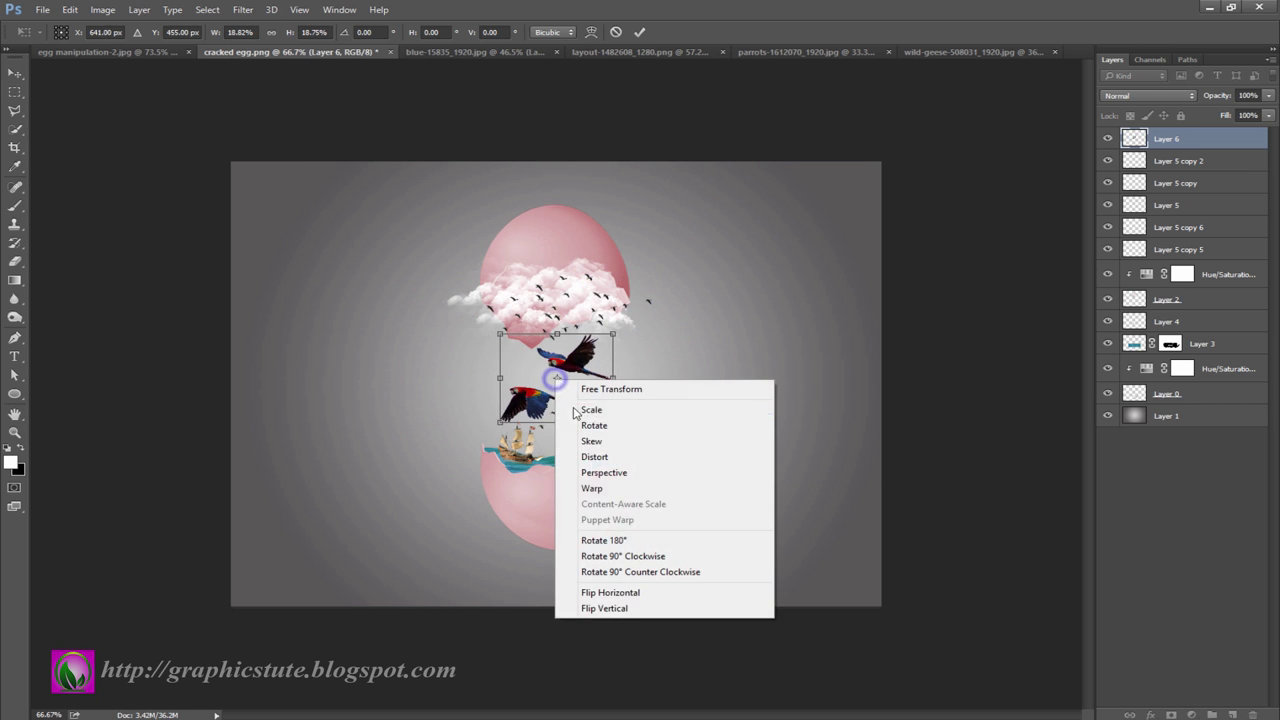
left_click(626, 593)
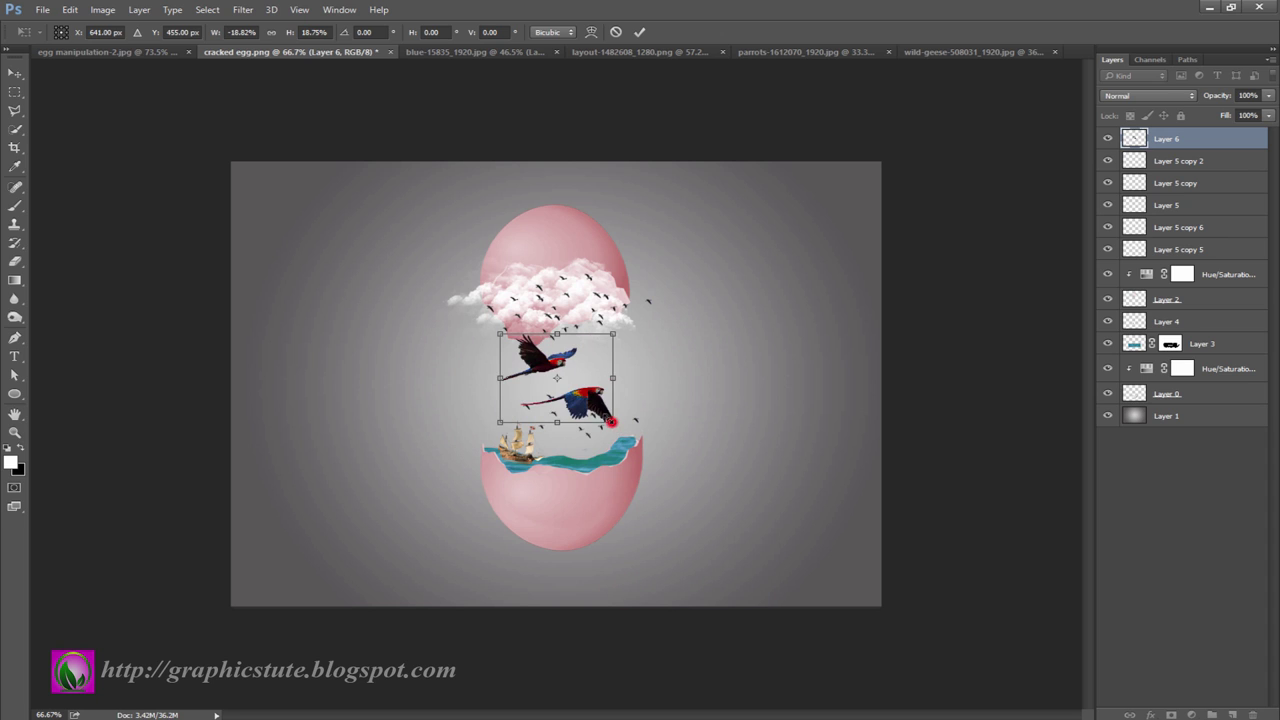
left_click_drag(612, 421, 567, 377)
key("Return")
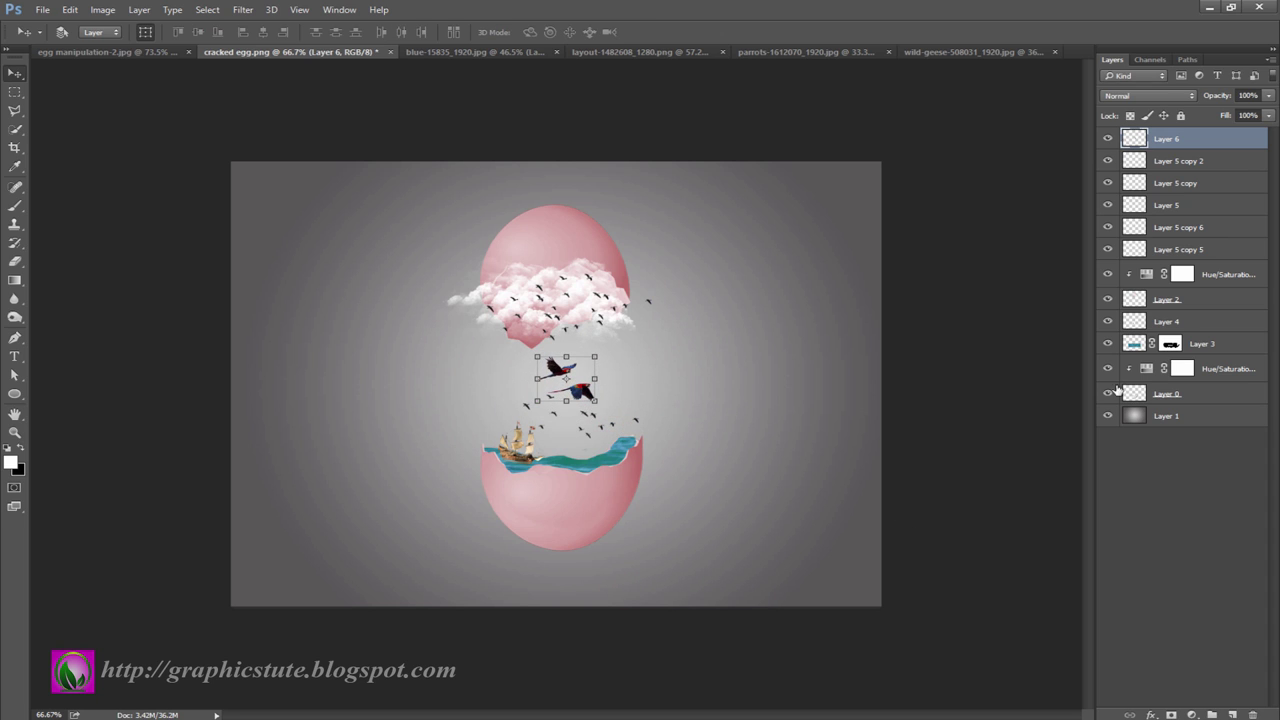
left_click(1166, 397)
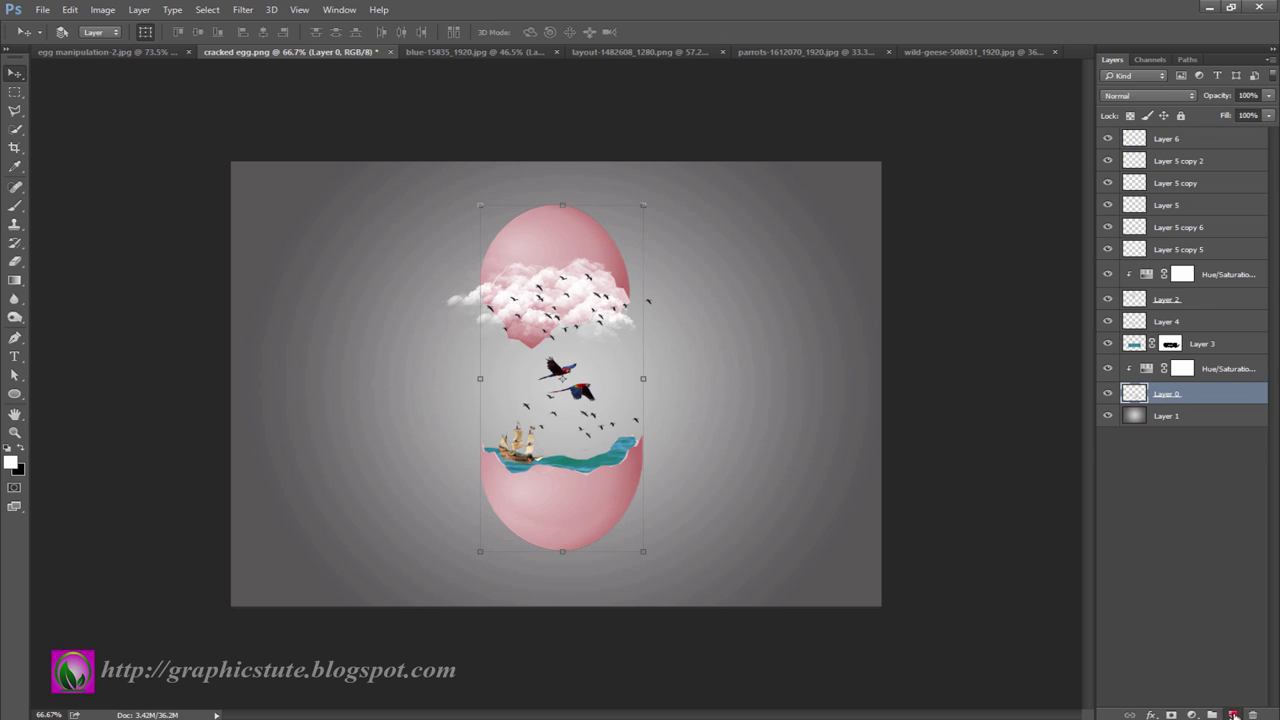
- Paint a soft black blob with a soft round brush on a new layer
left_click(1234, 716)
left_click(15, 205)
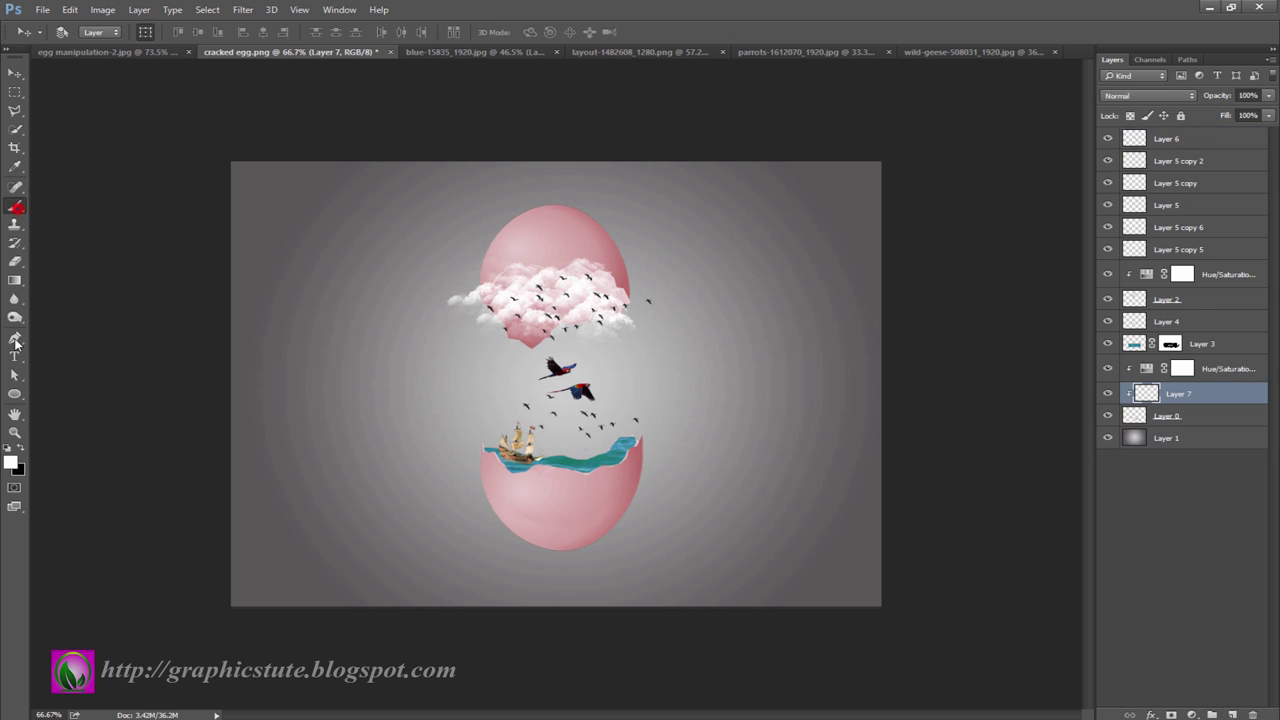
left_click(17, 450)
left_click(77, 32)
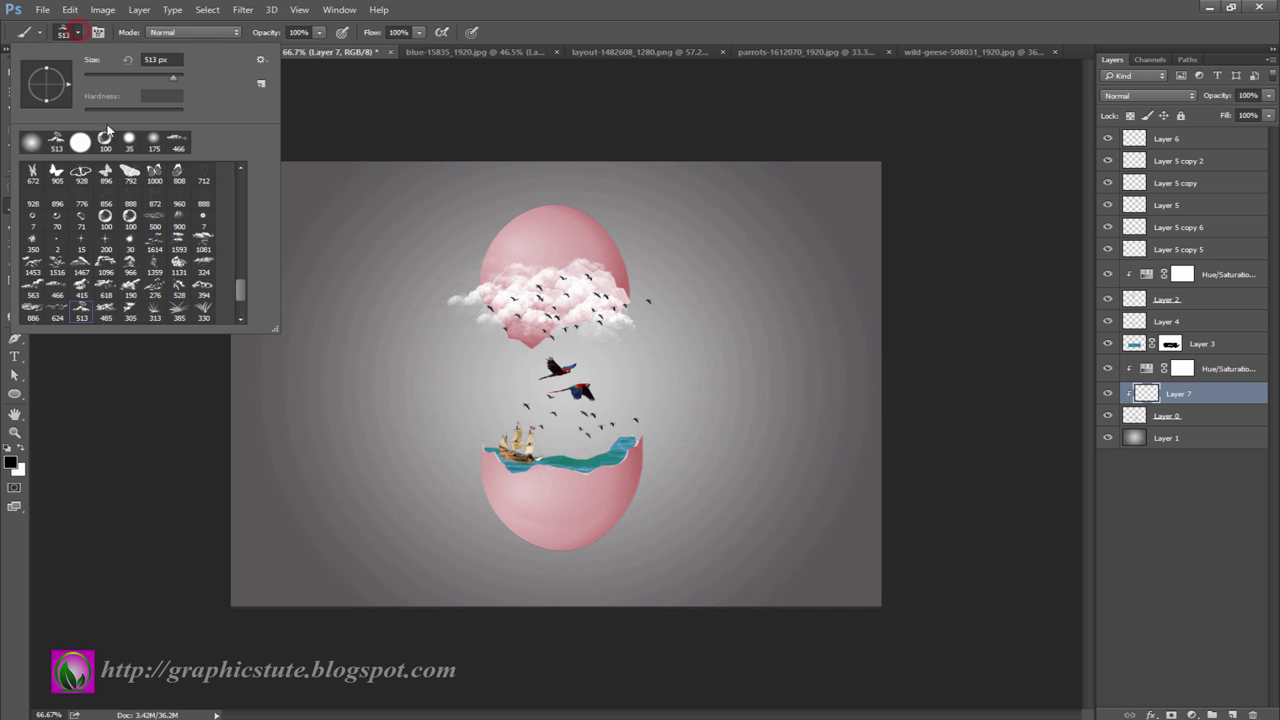
left_click(35, 140)
left_click(95, 44)
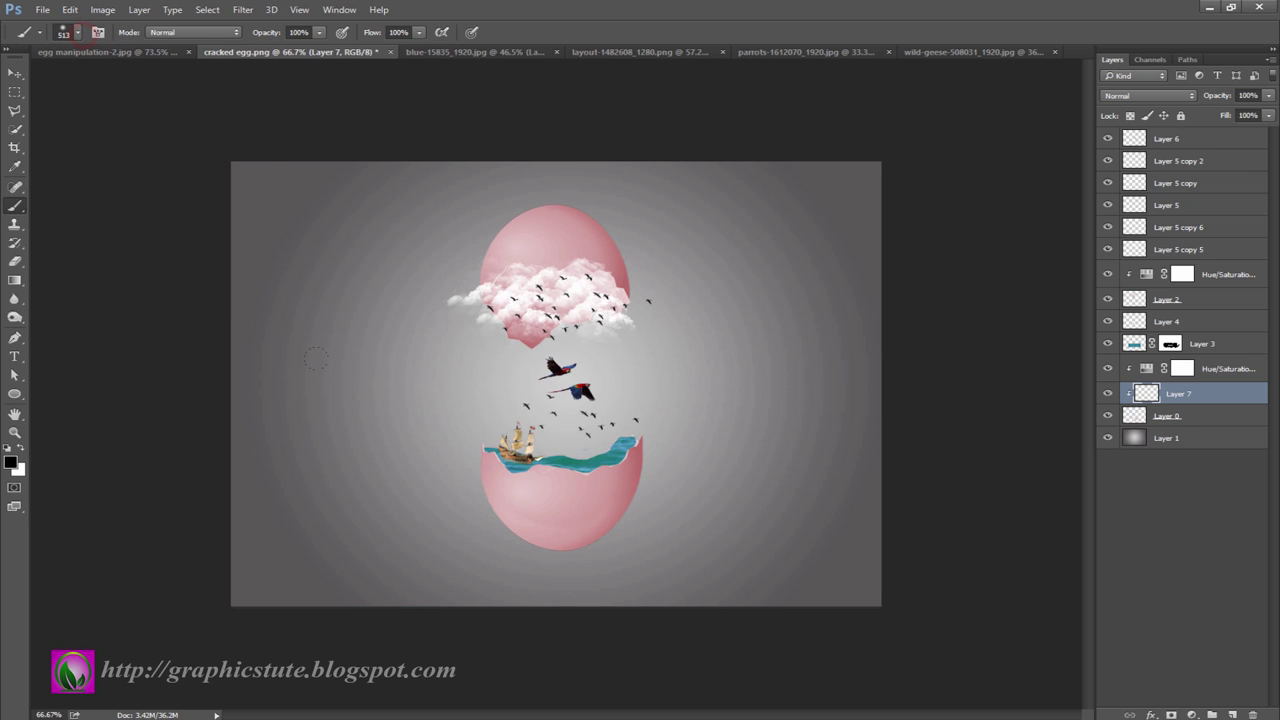
left_click(527, 419)
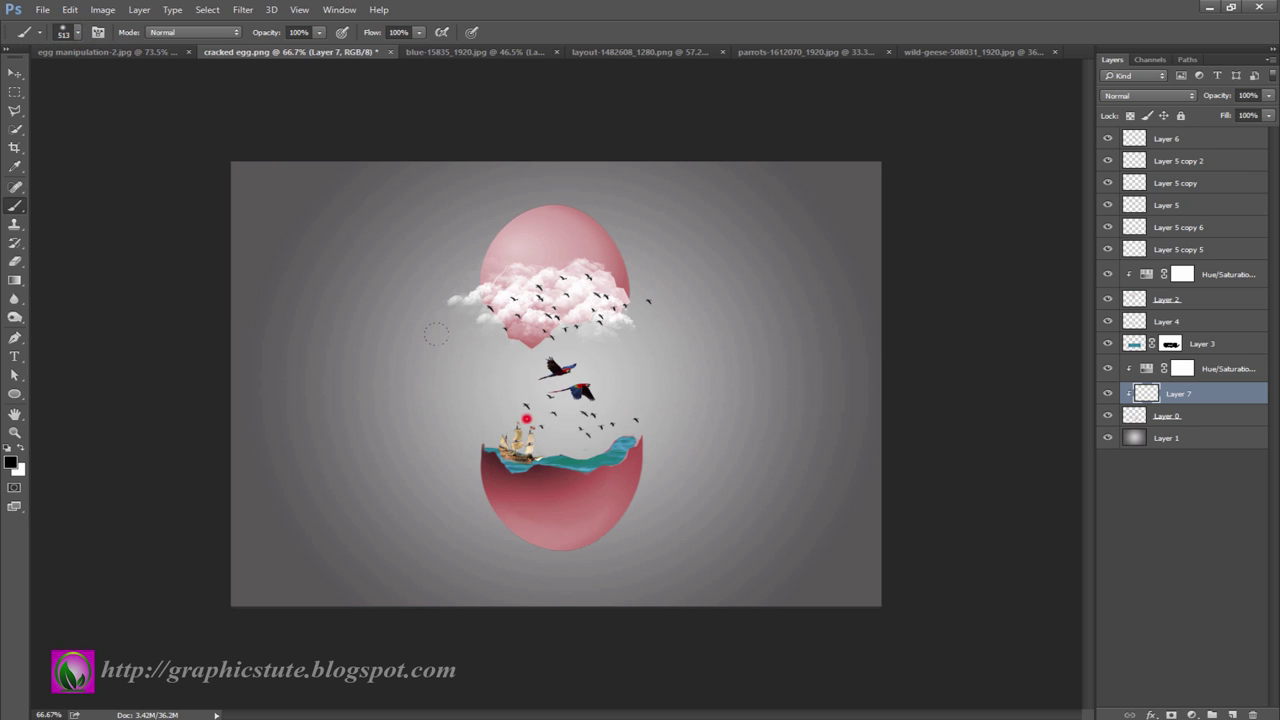
- Move the blob below the egg, squash it into a flat shadow, and set opacity to 63%
left_click(16, 73)
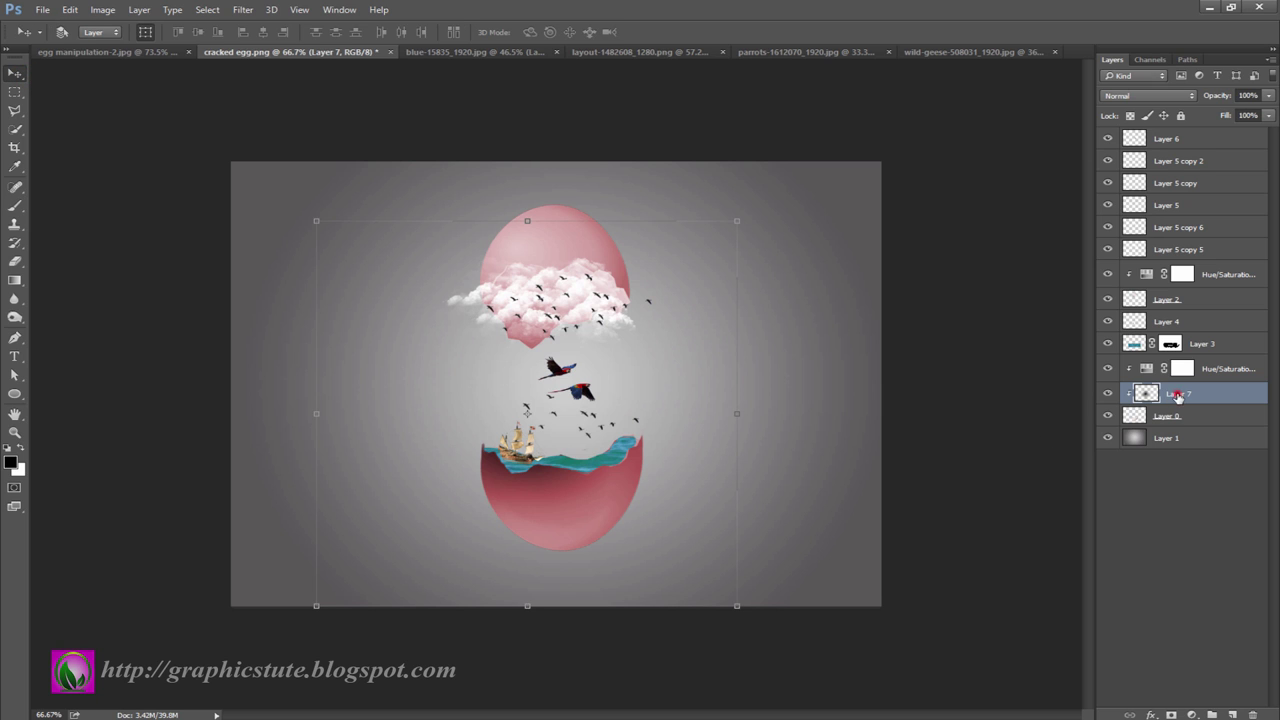
left_click_drag(1178, 396, 1176, 427)
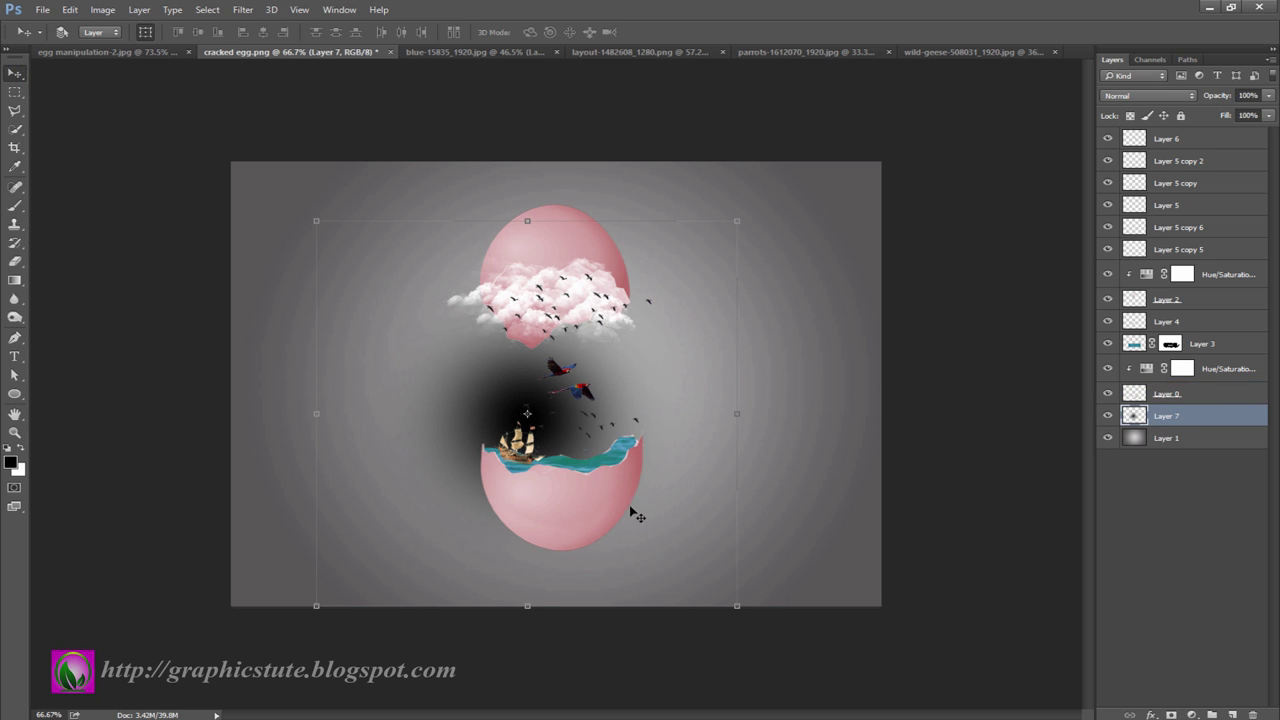
mouse_move(530, 221)
left_mouse_down()
mouse_move(527, 382)
mouse_move(590, 559)
left_mouse_up()
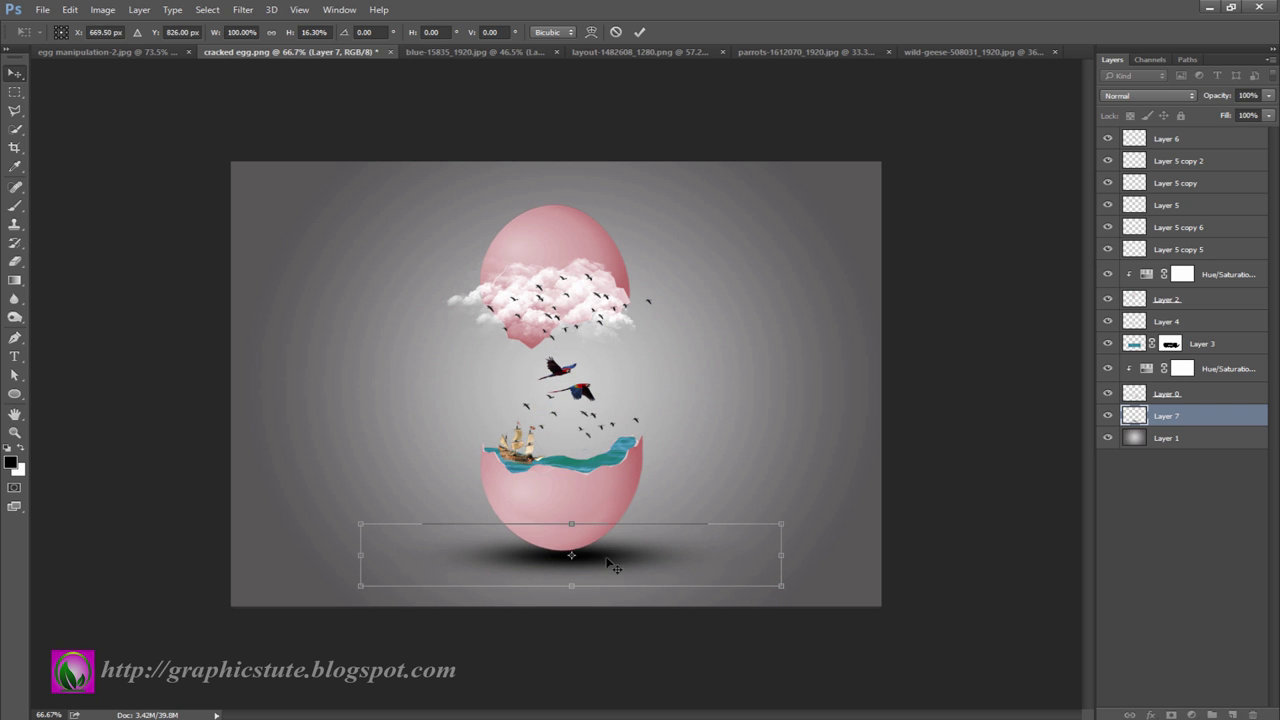
key("Return")
left_click_drag(1222, 96, 1198, 100)
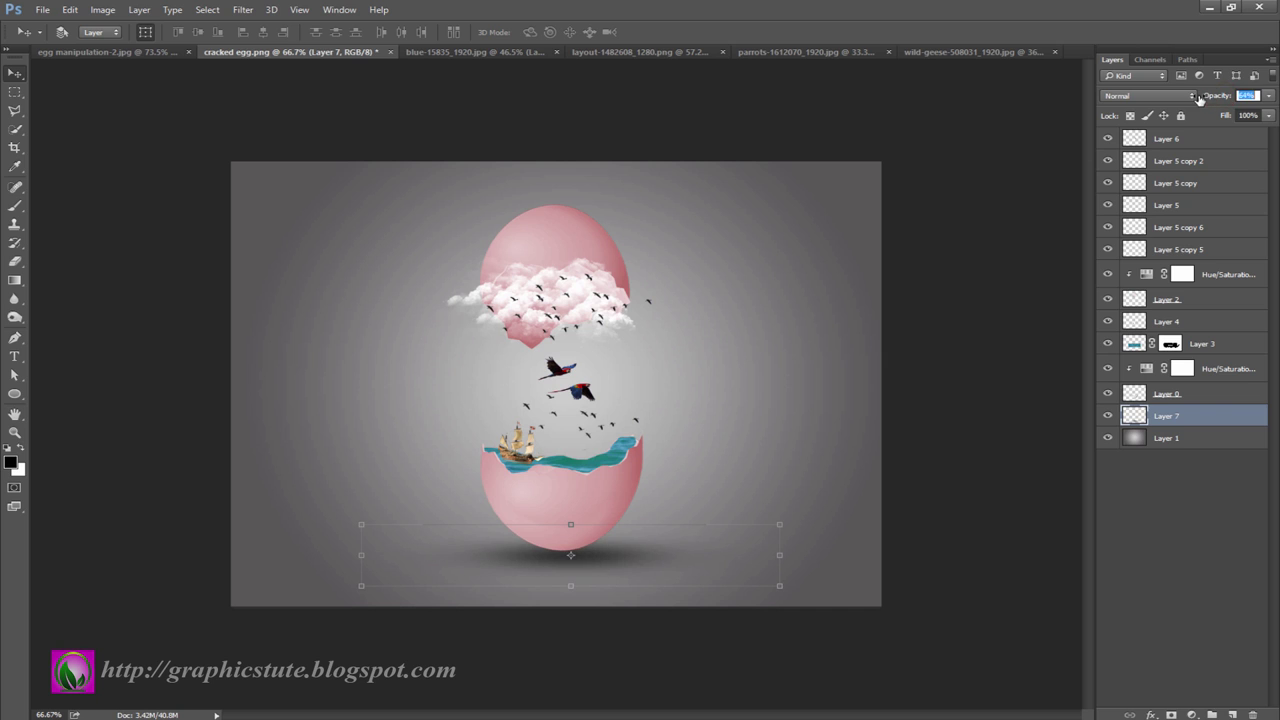
left_click(1178, 440)
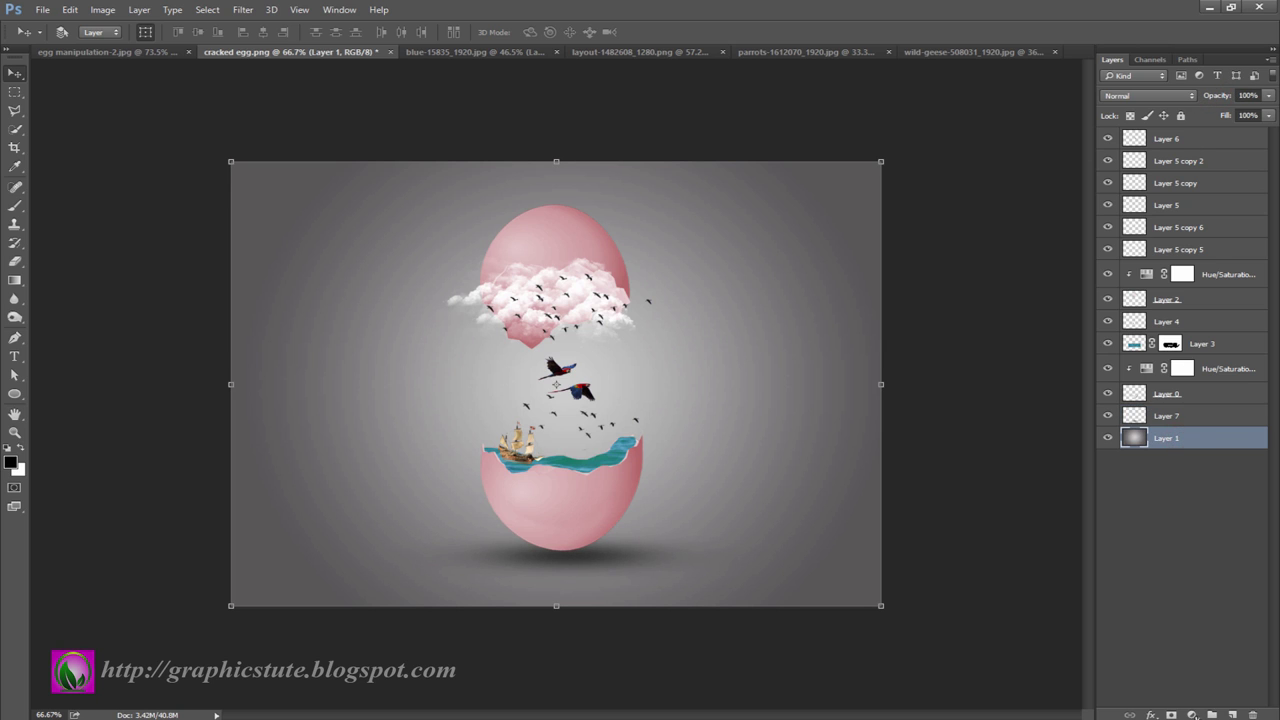
- Clip a Colorize Hue/Saturation layer to the background with Saturation 9 and slightly lower Lightness
left_click(1191, 714)
left_click(1196, 544)
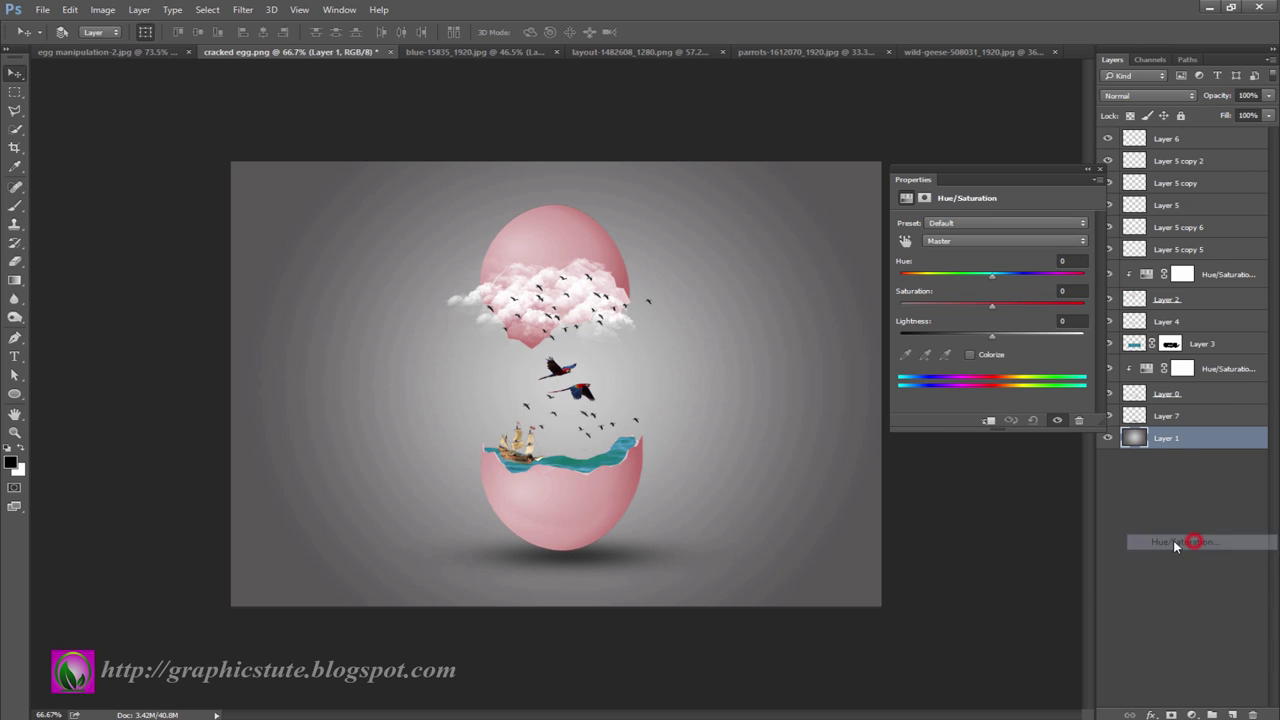
left_click(988, 421)
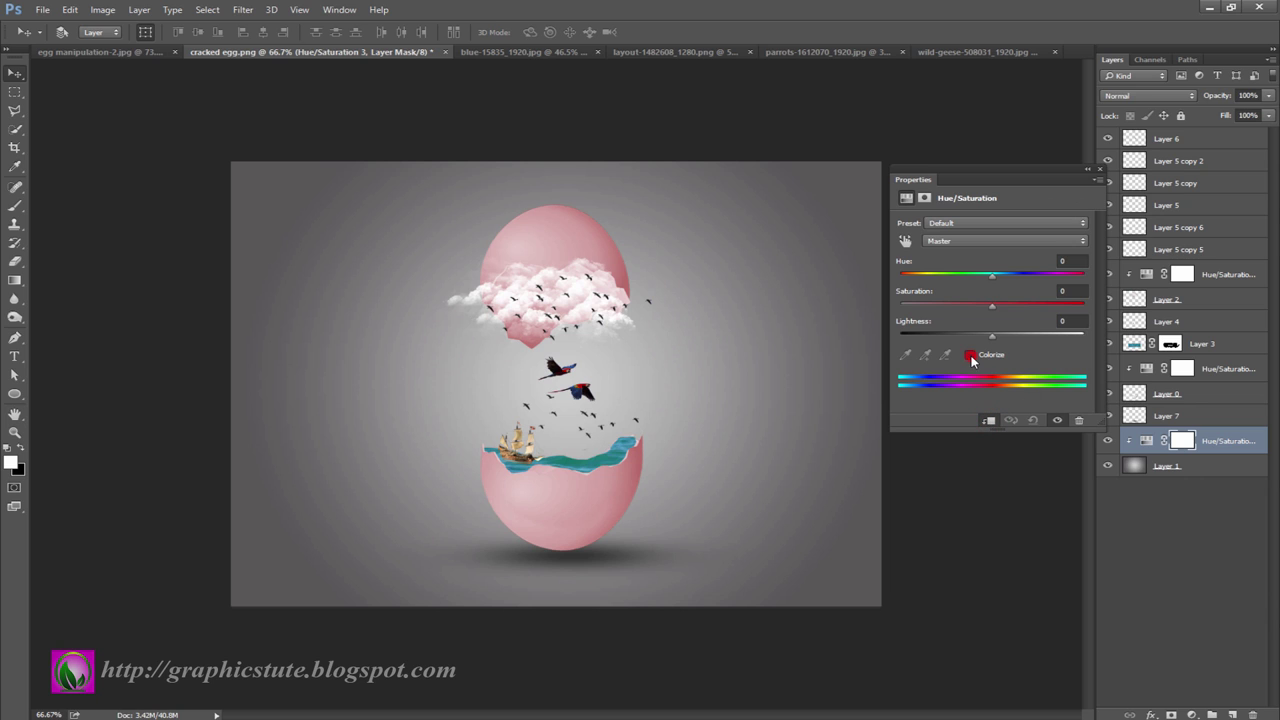
left_click(971, 355)
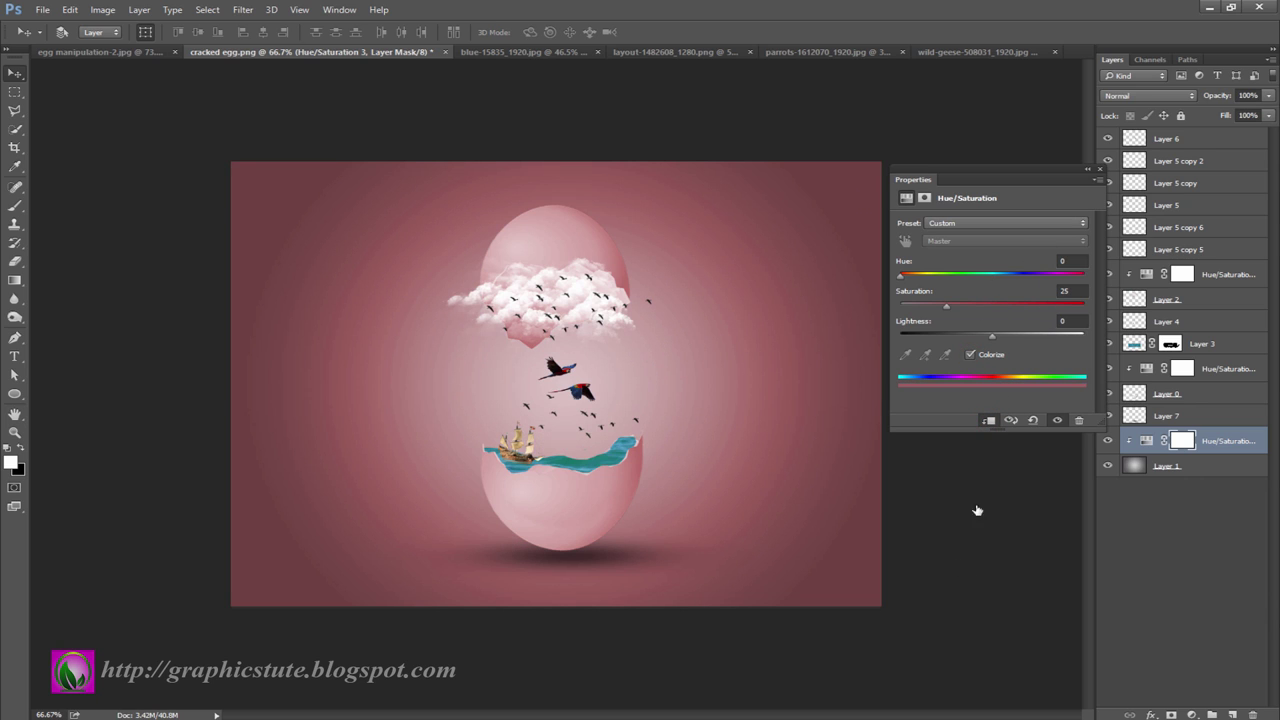
left_click(1080, 290)
type("9")
left_click(1072, 320)
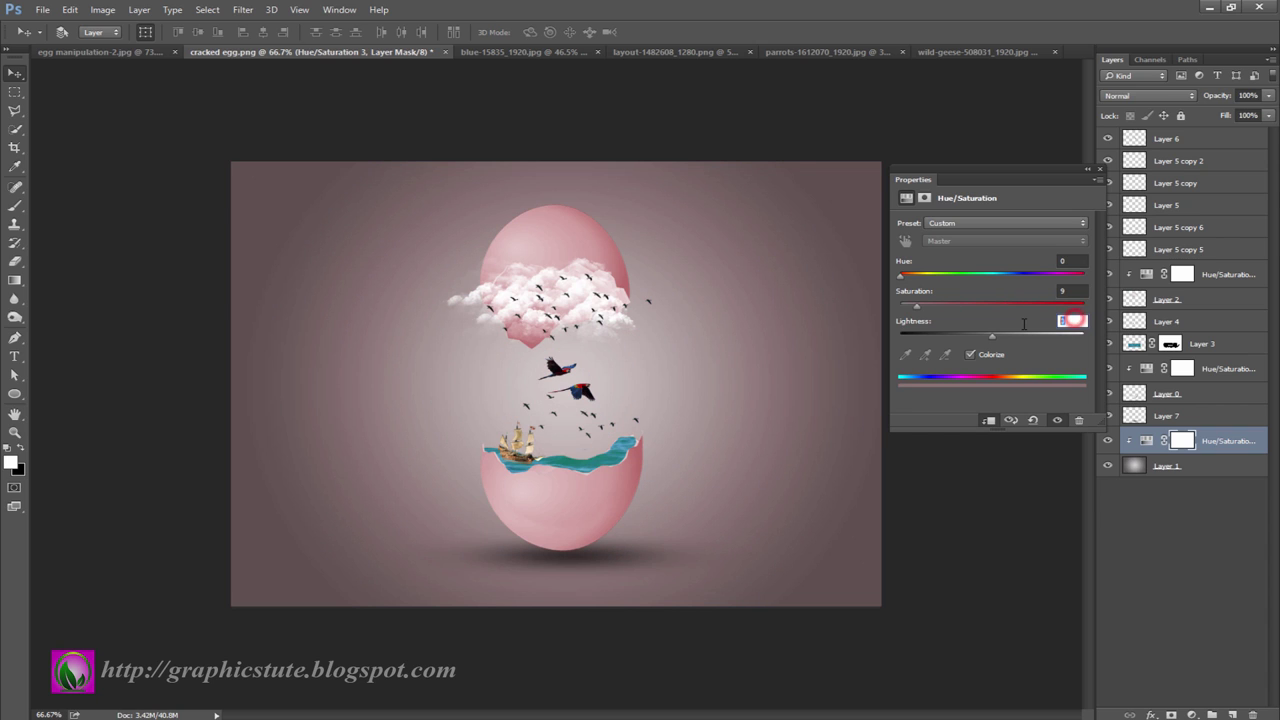
type("-4")
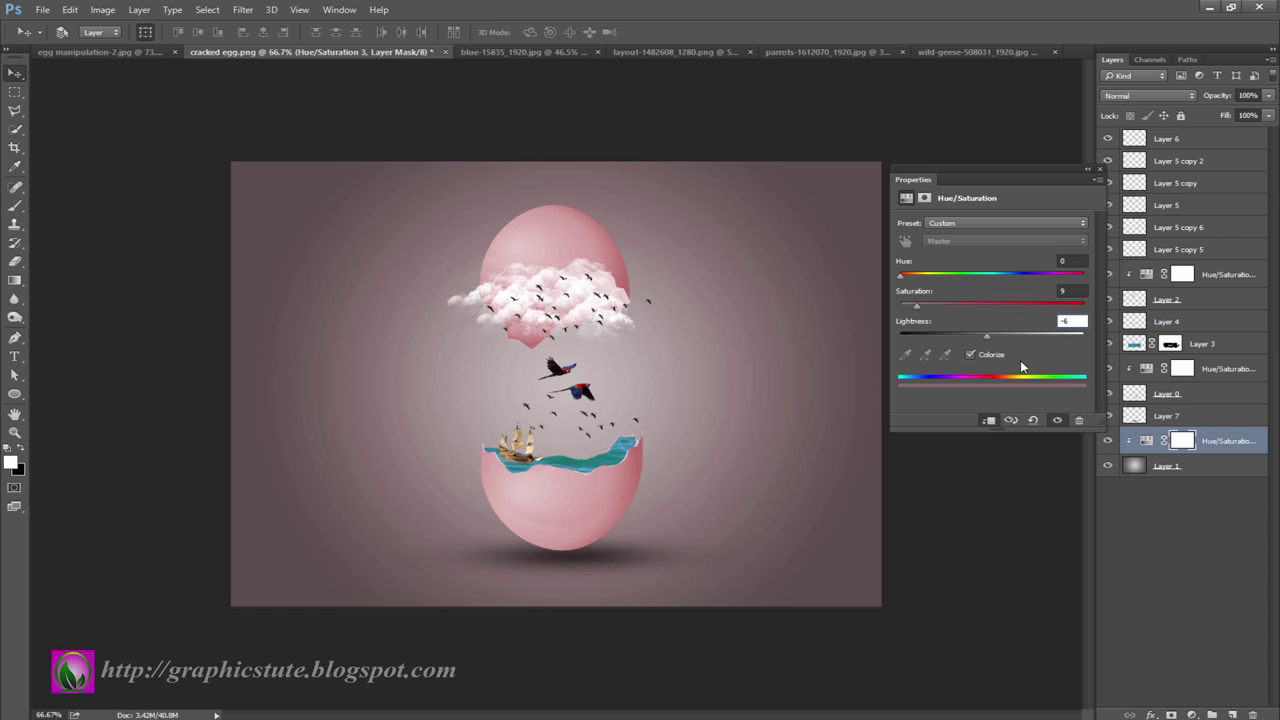
left_click(1104, 171)
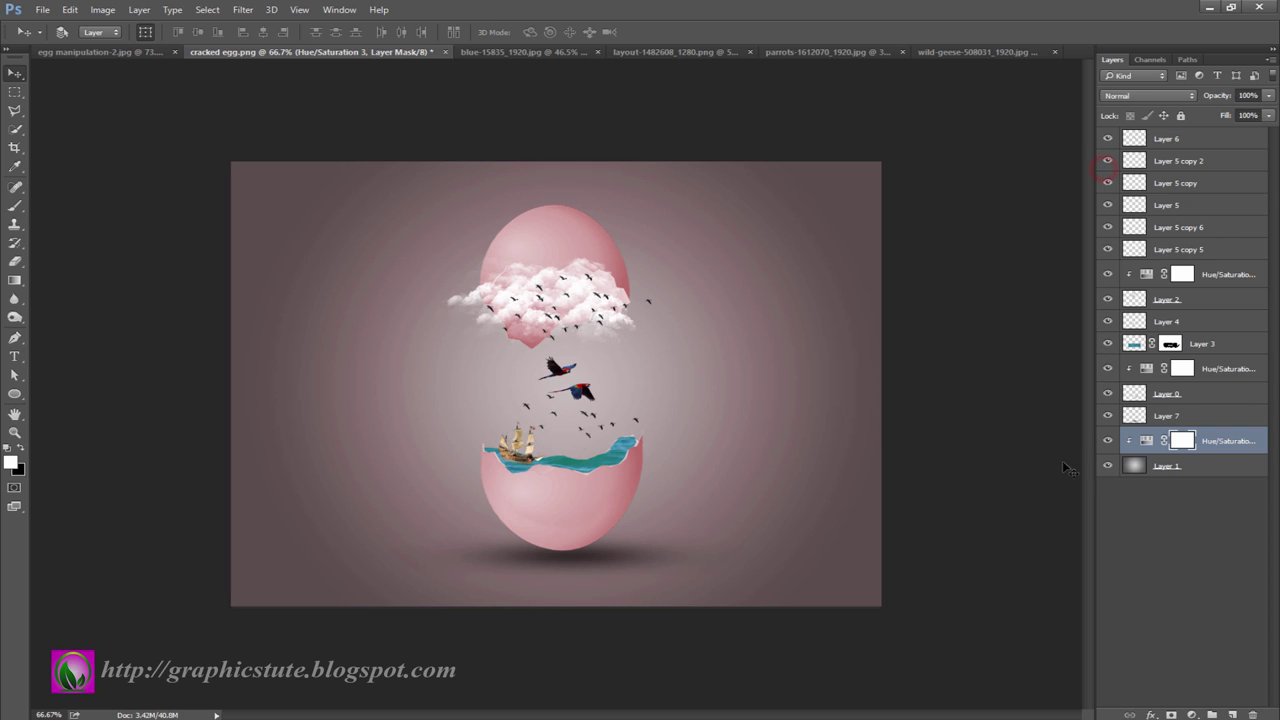
left_click(14, 436)
mouse_move(629, 562)
left_mouse_down()
mouse_move(621, 547)
mouse_move(643, 573)
left_mouse_up()
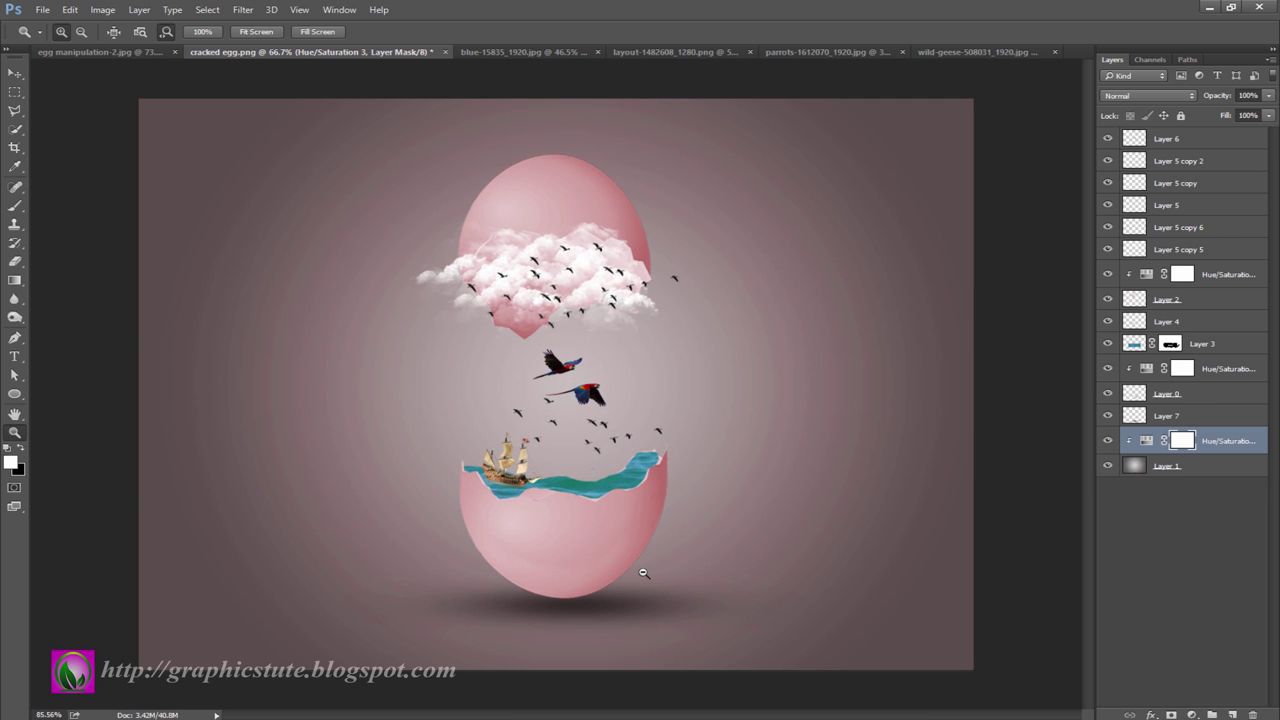